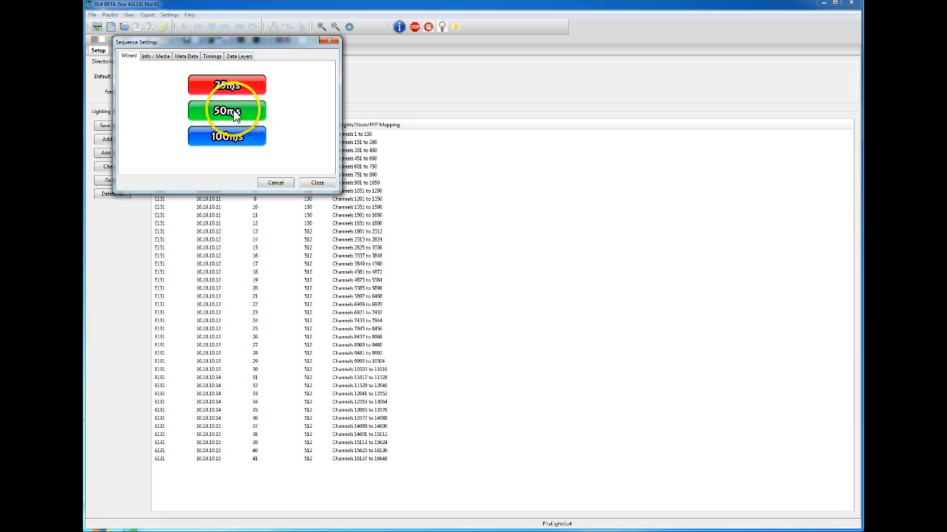
Set up the sequence with 50 ms timing and no imported data, and add a timing grid named Timings.
click(233, 114)
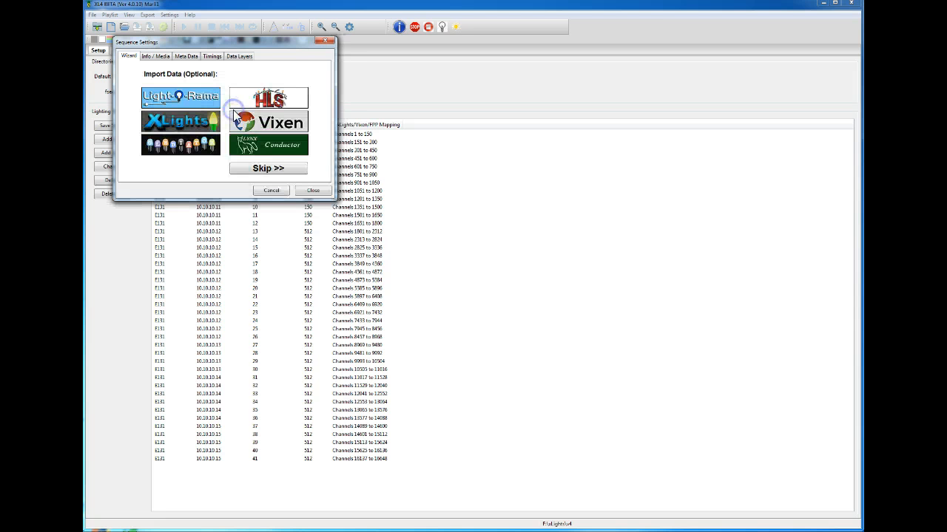
click(252, 167)
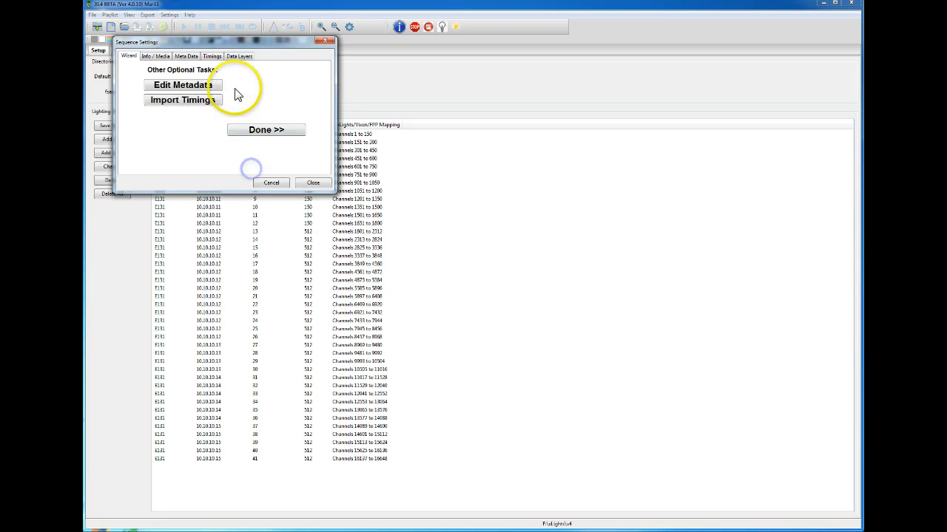
click(212, 56)
click(194, 151)
click(187, 96)
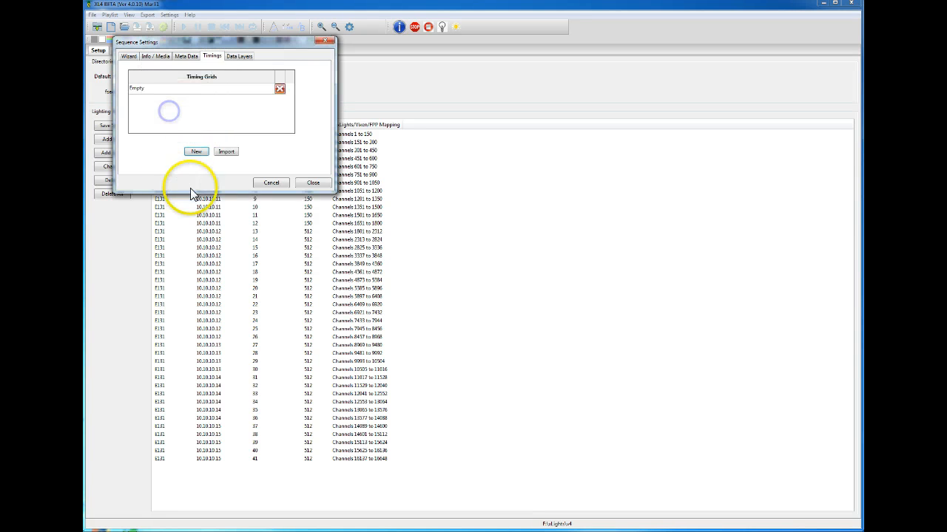
click(170, 89)
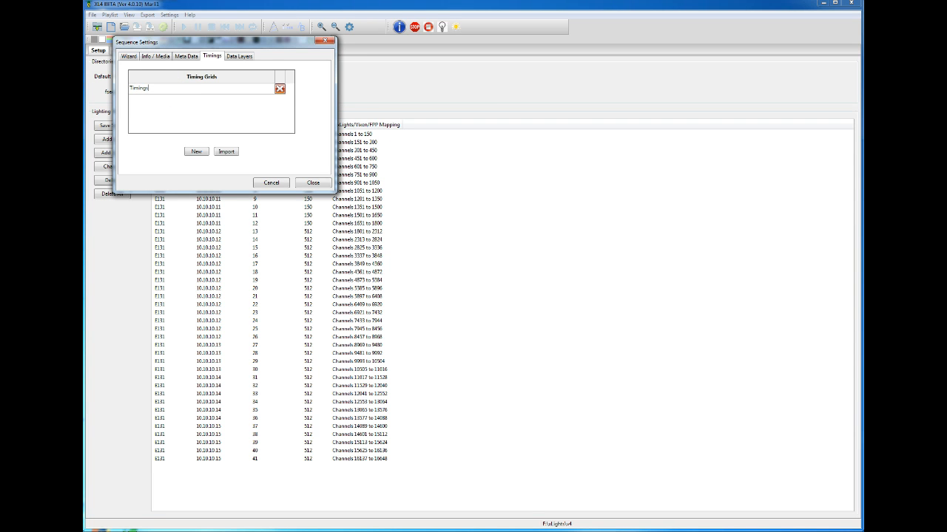
key(Return)
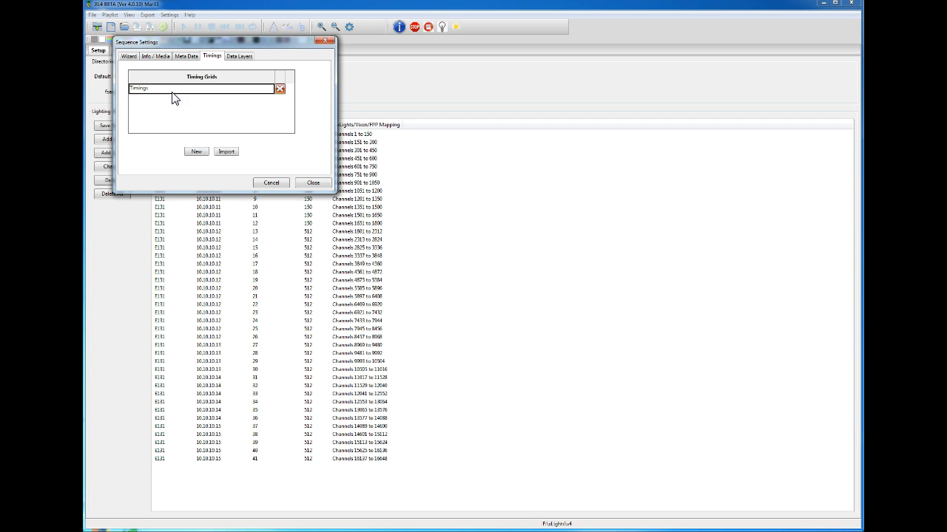
click(313, 183)
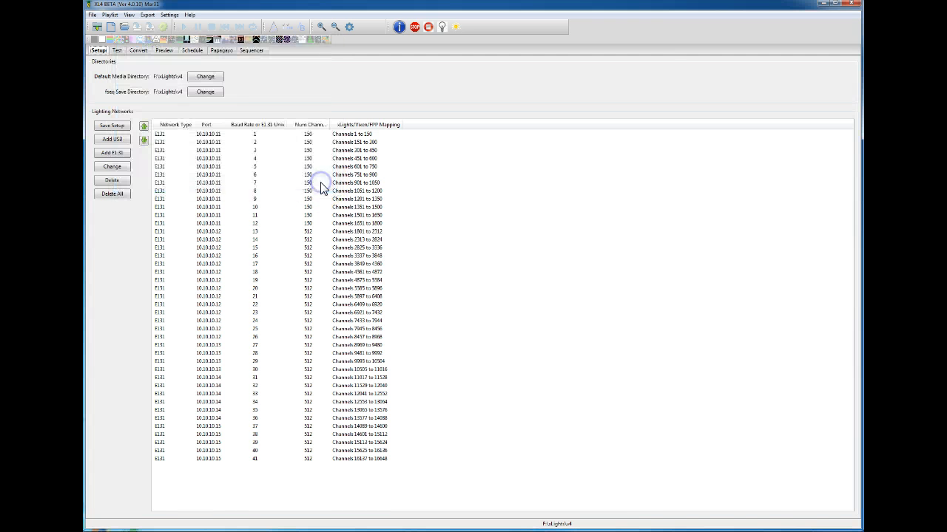
Show the song in the sequencer and add a timing mark at 1.000 second on the Timings track.
click(251, 50)
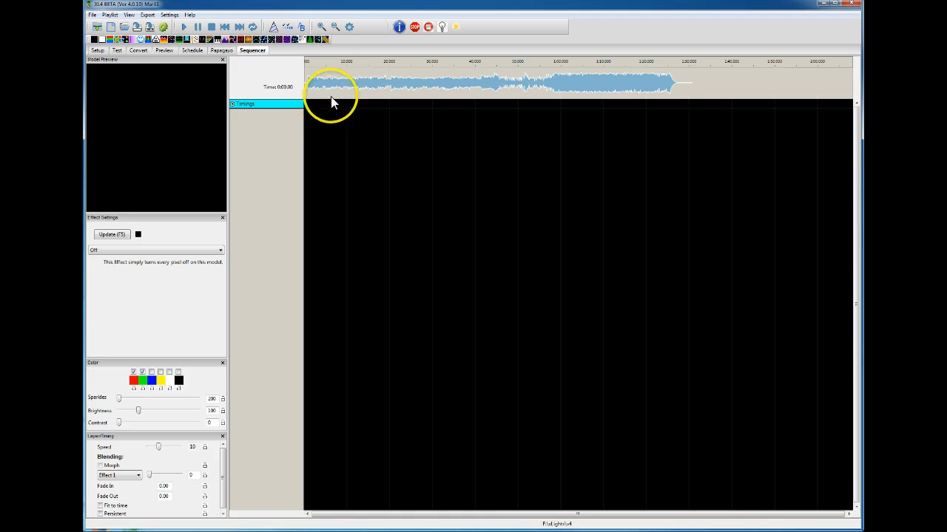
click(312, 87)
scroll(314, 89, up, 1)
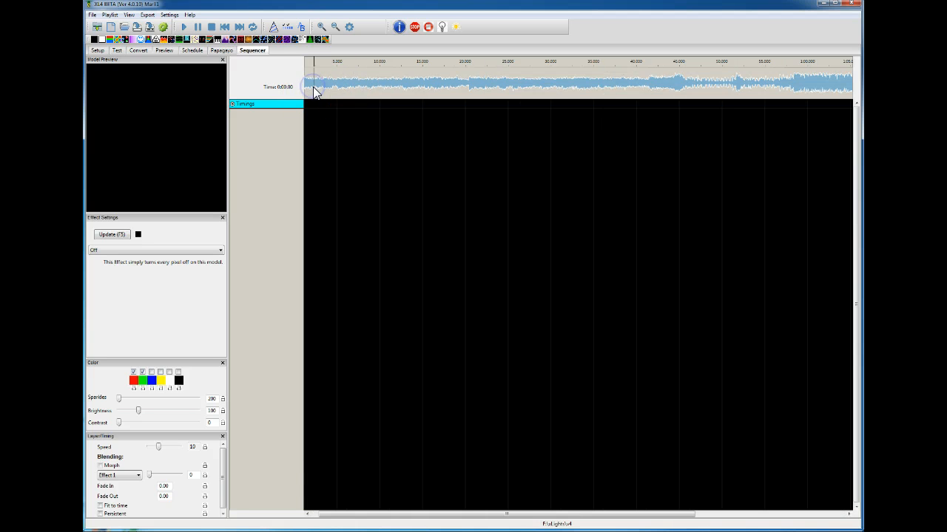
scroll(312, 88, up, 1)
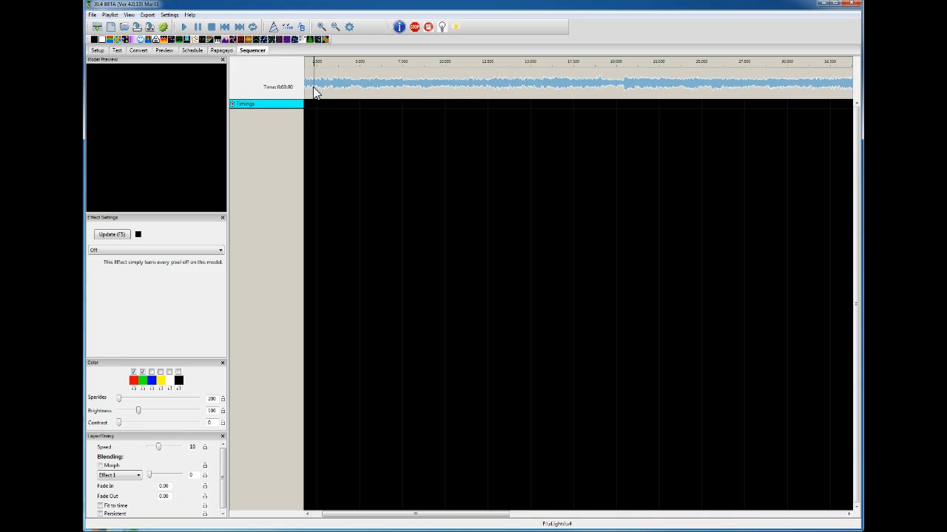
scroll(313, 86, up, 4)
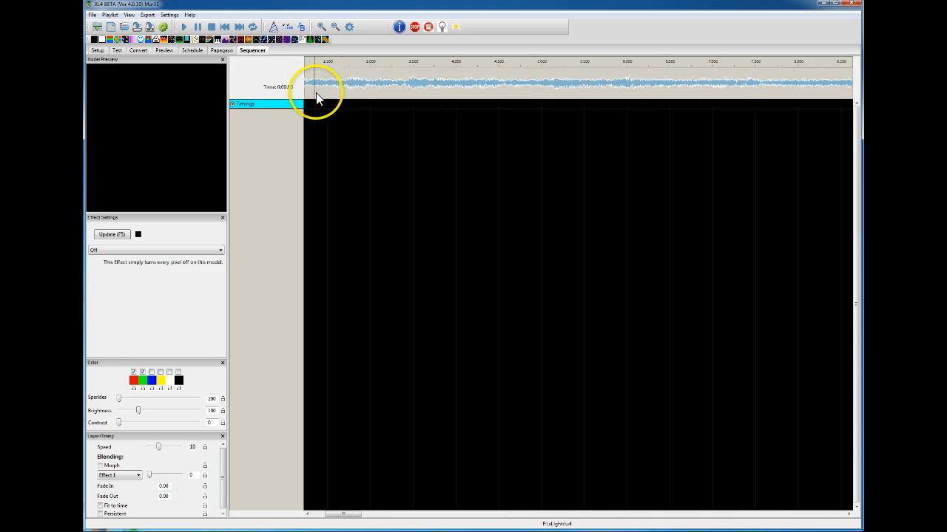
drag(334, 513, 309, 520)
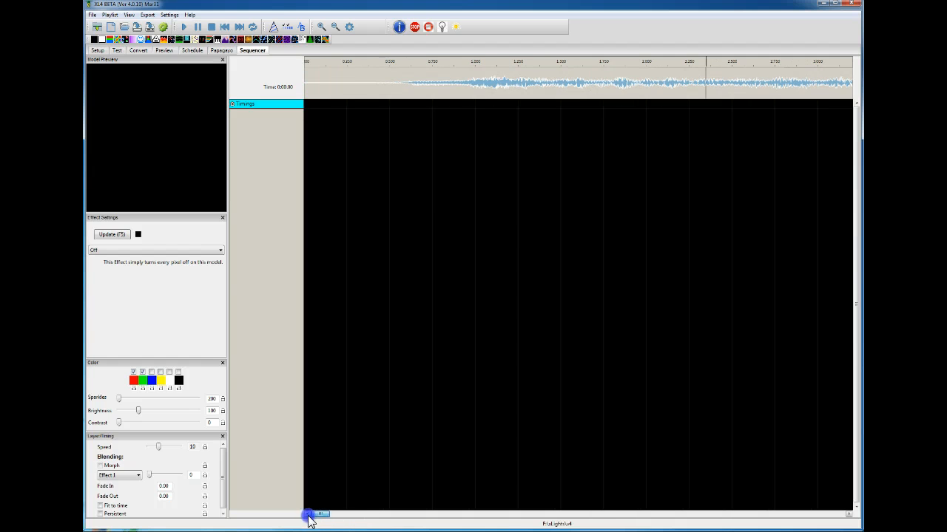
click(477, 81)
scroll(477, 85, down, 1)
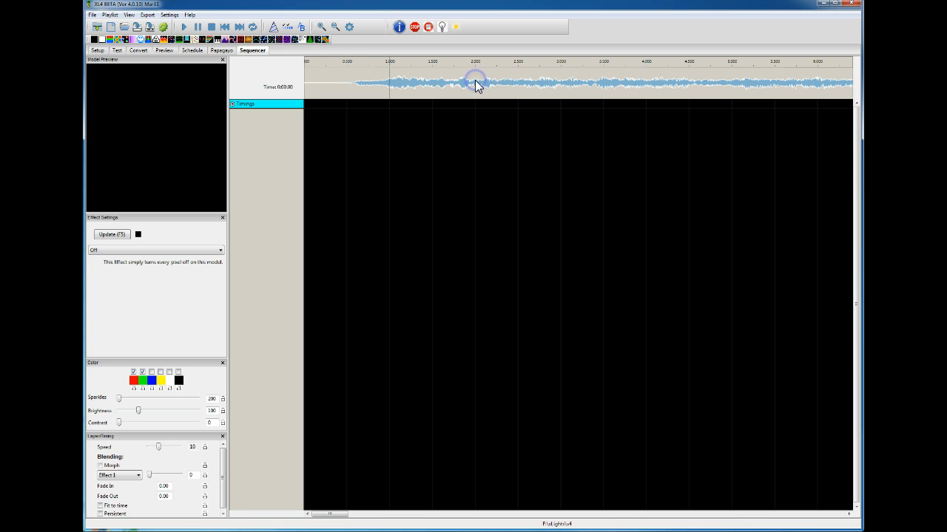
click(389, 79)
key(t)
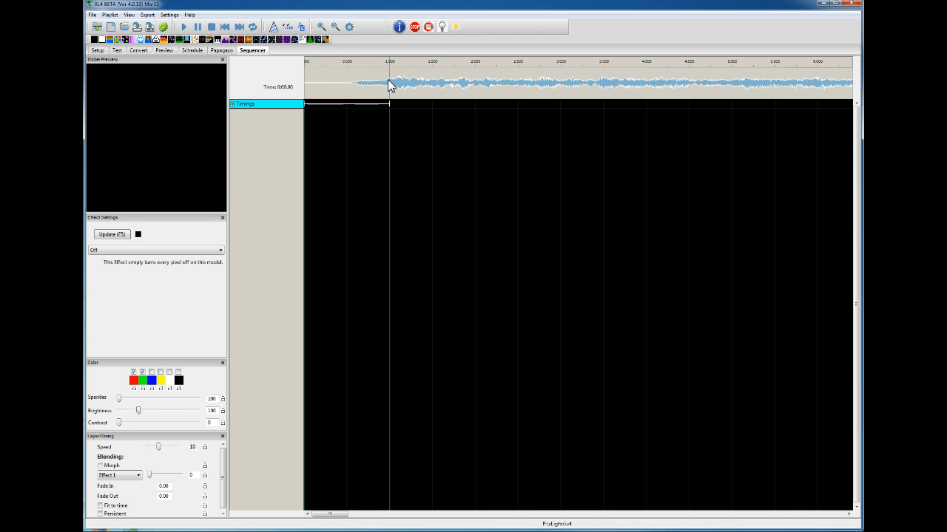
Add further timing marks at 2, 3, 4, 5 and 6 seconds on the Timings track.
click(473, 79)
key(t)
click(562, 80)
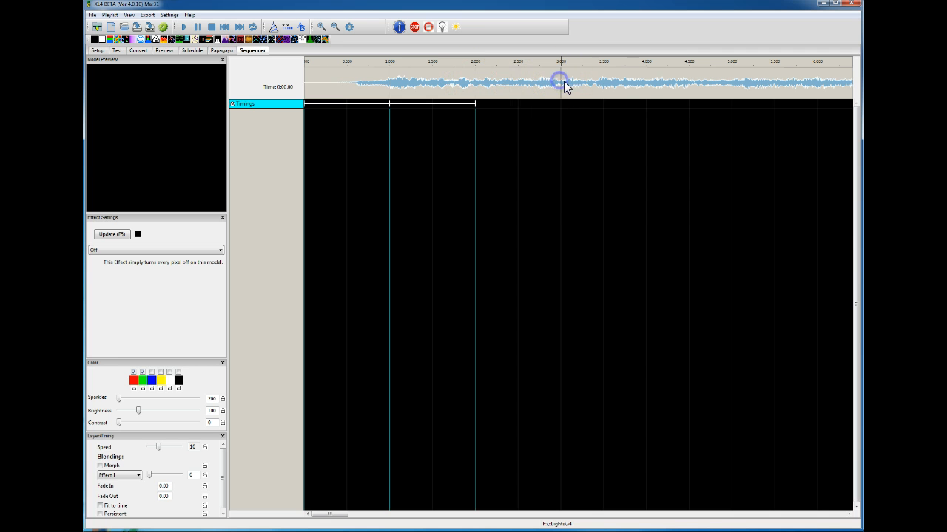
key(t)
click(642, 81)
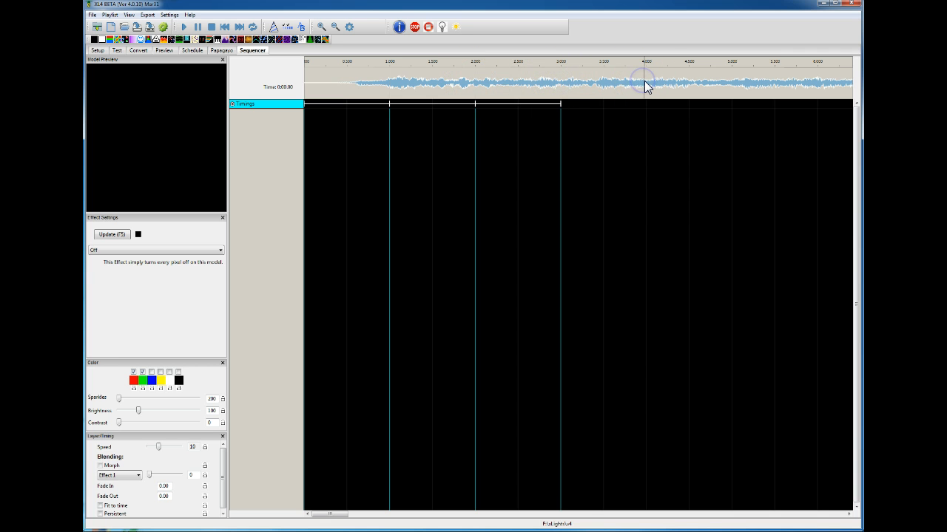
key(t)
click(730, 81)
key(t)
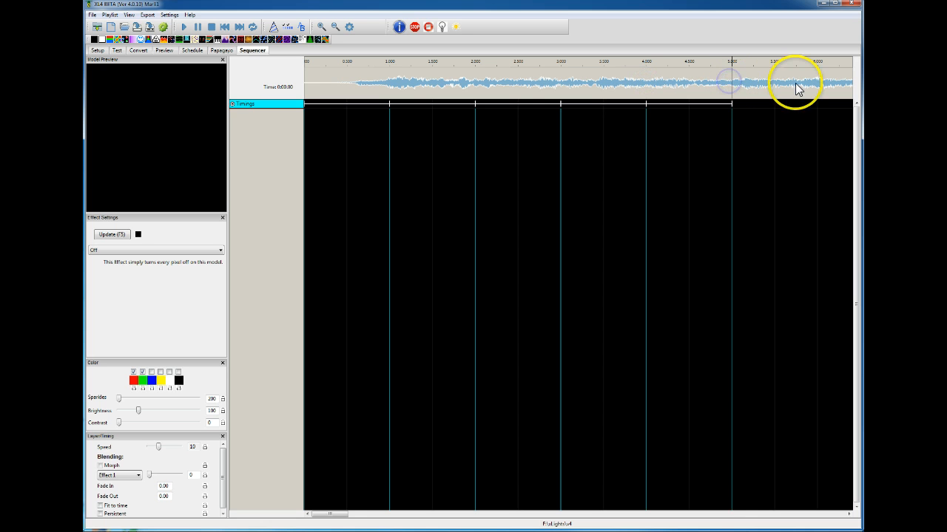
click(815, 82)
key(t)
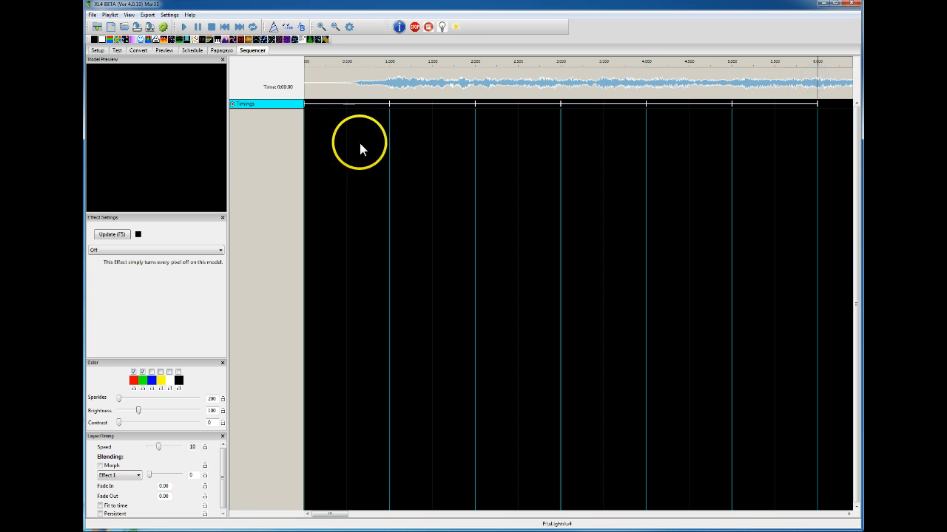
Add the Arch 1 and Arch 2 models to the sequence's display elements.
right_click(264, 108)
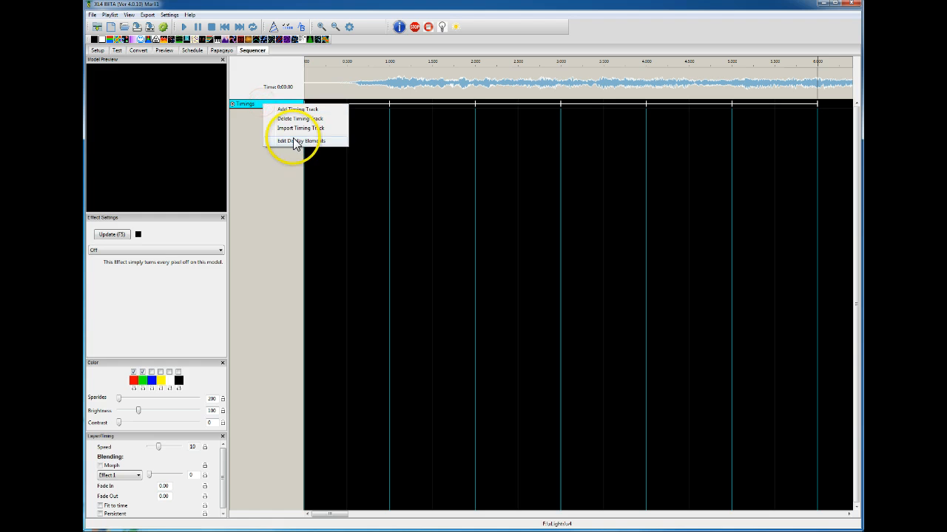
click(286, 141)
click(194, 235)
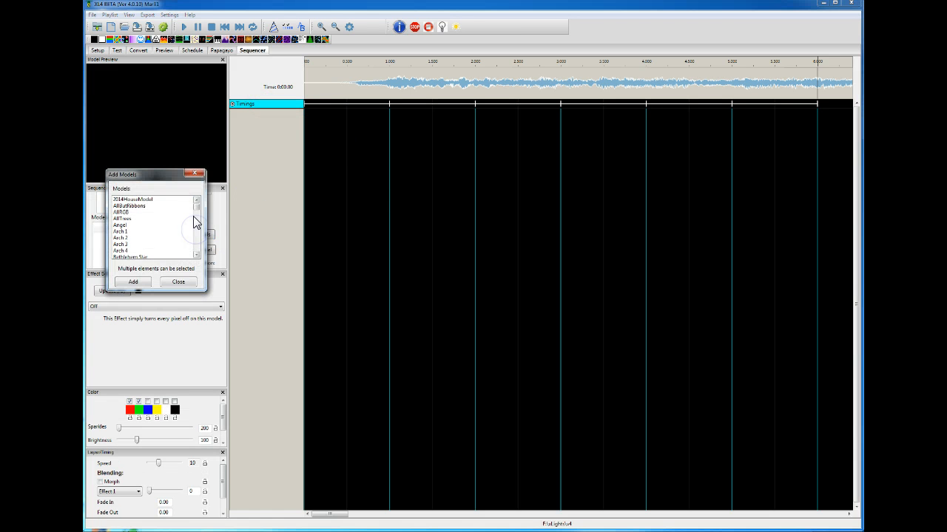
click(121, 231)
click(133, 283)
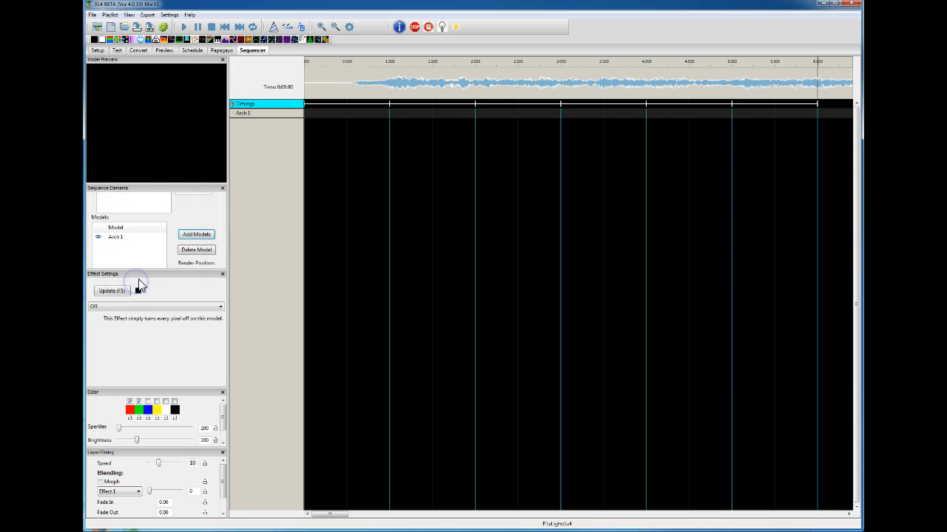
click(193, 235)
click(121, 231)
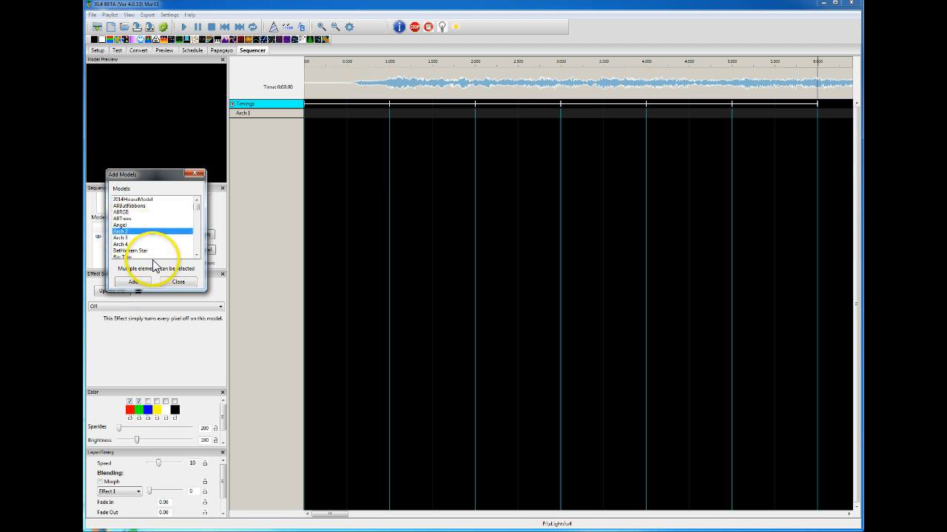
click(133, 281)
Add the Ribbon Tree model to the sequence and close the sequence elements.
click(191, 234)
drag(196, 206, 197, 244)
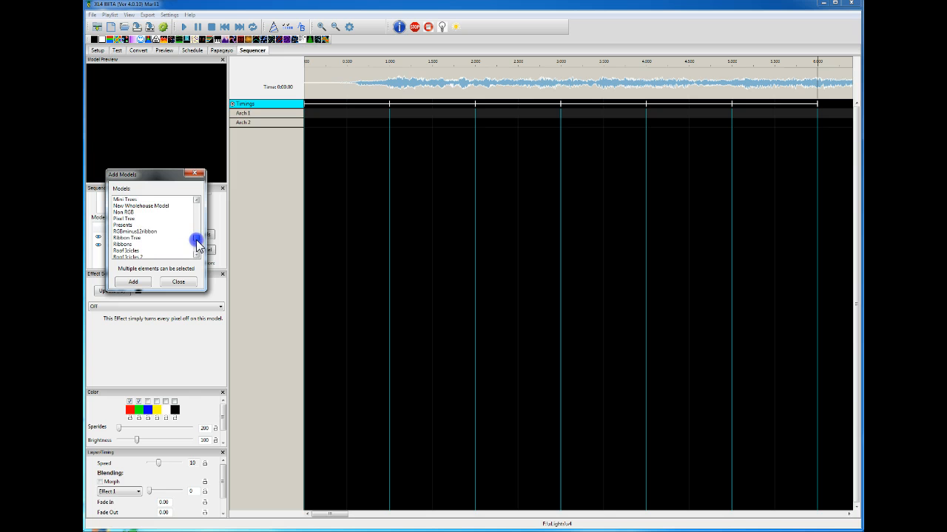
click(126, 237)
click(133, 282)
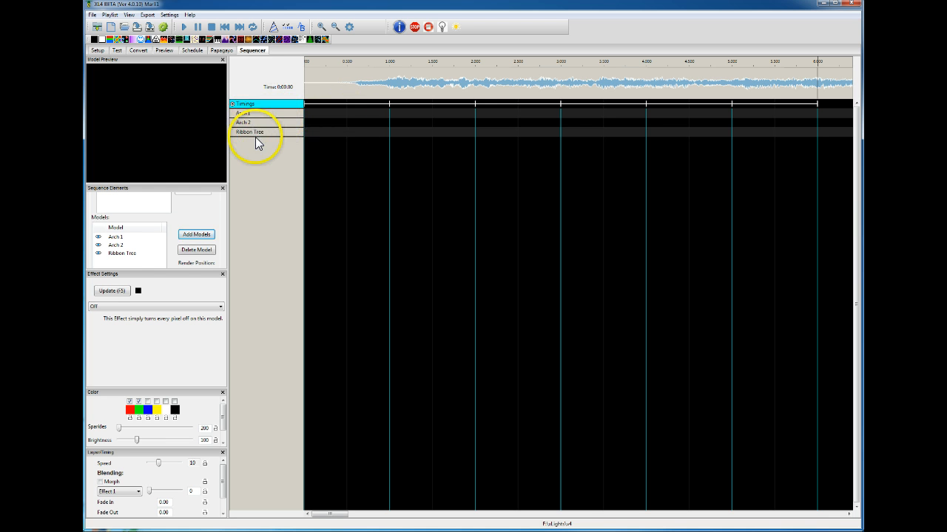
click(222, 189)
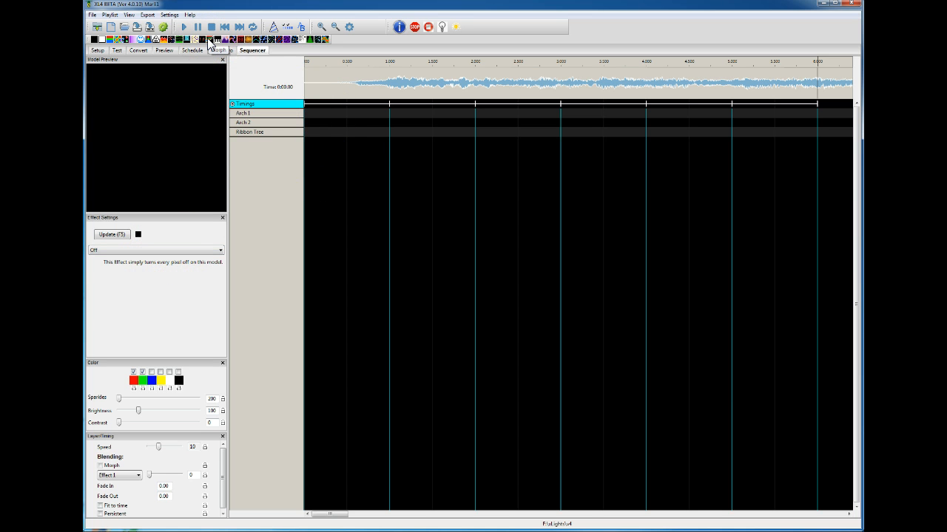
Place a Morph effect on Arch 1 between 0 and 1 second and link its points at both start and end.
drag(209, 41, 339, 115)
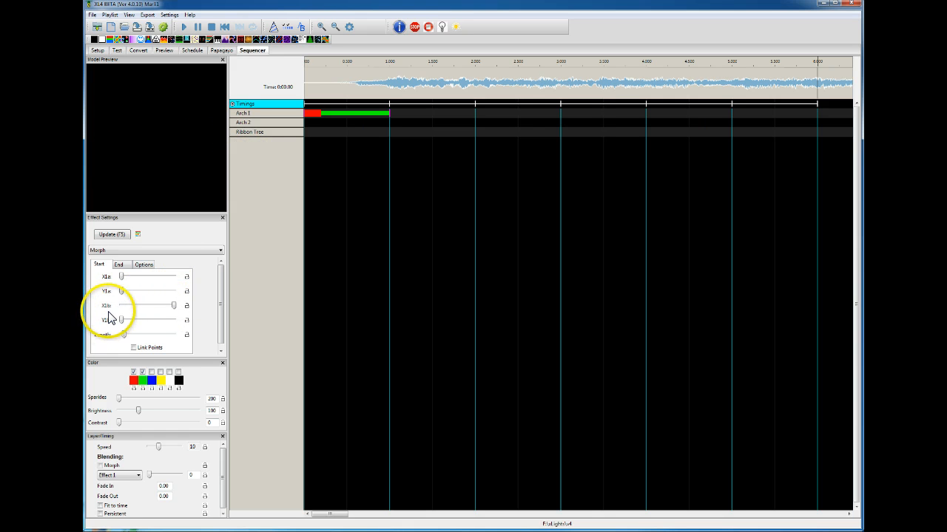
click(133, 348)
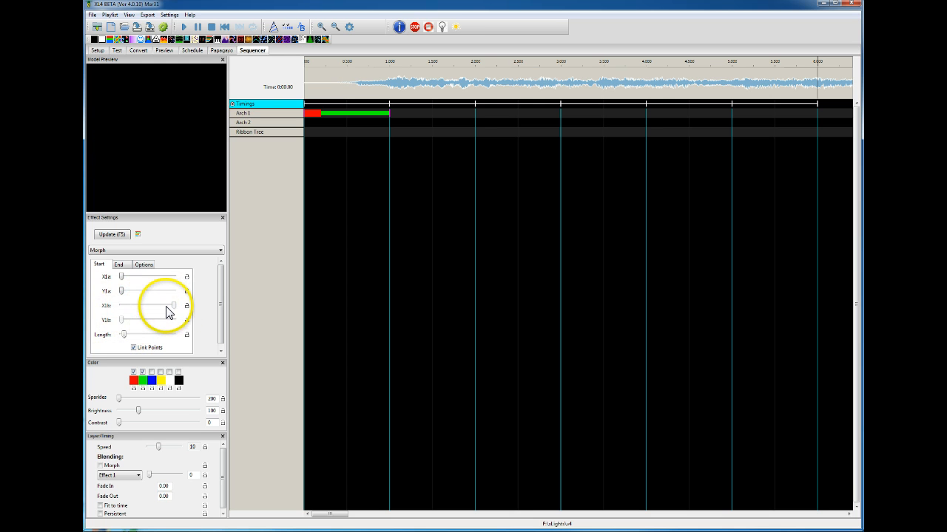
click(120, 267)
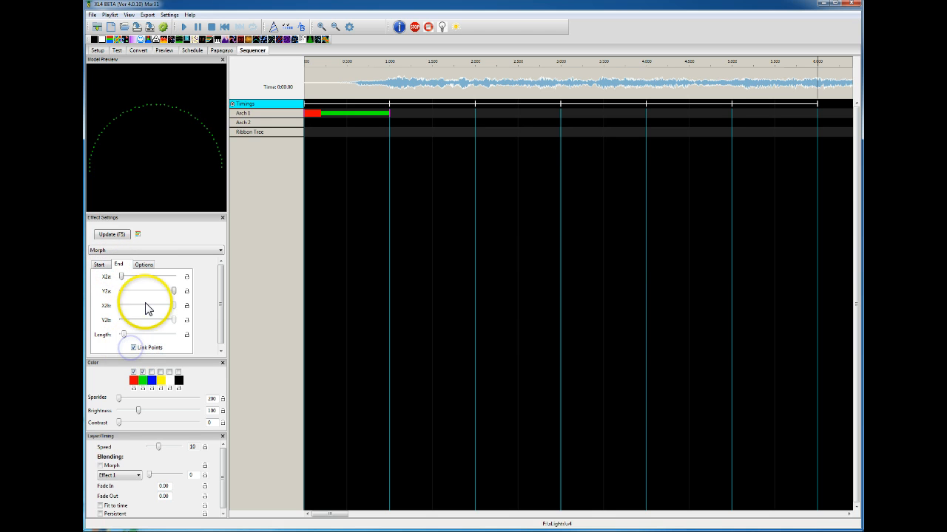
click(100, 264)
click(121, 276)
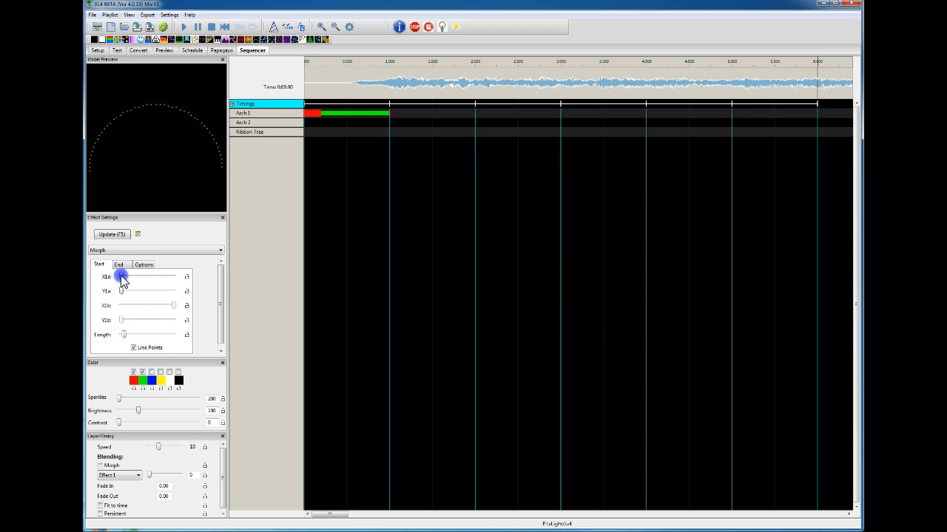
click(122, 291)
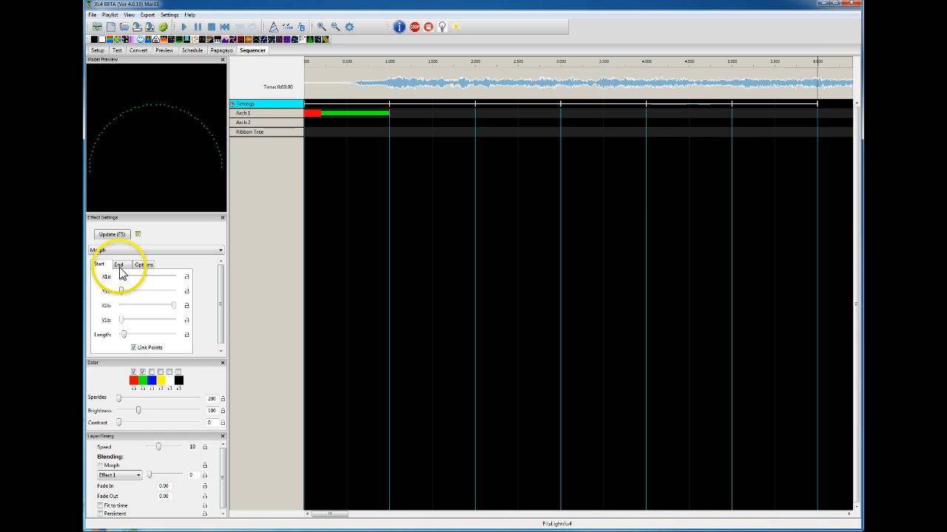
Set the Morph's end position to maximum X2a and minimum Y2a, update the Arch 1 effect and preview it.
click(118, 264)
drag(130, 276, 93, 292)
click(144, 301)
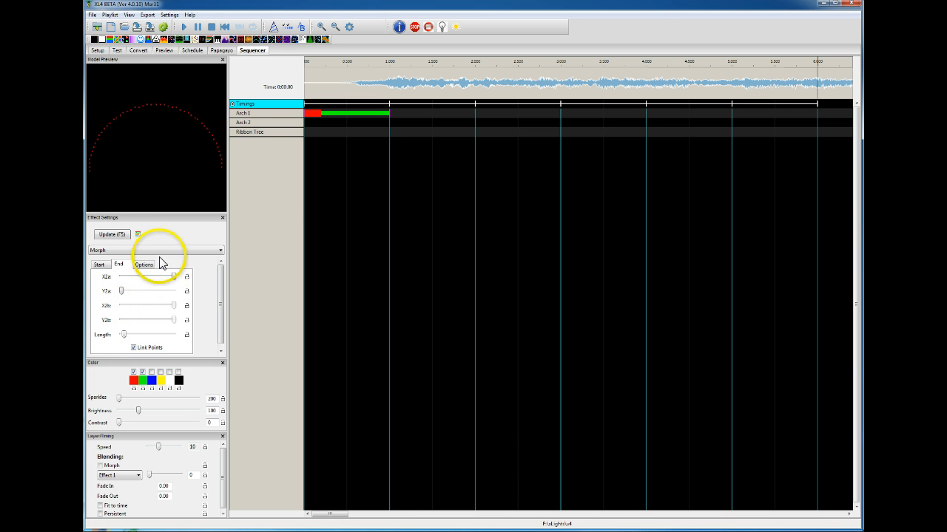
click(111, 233)
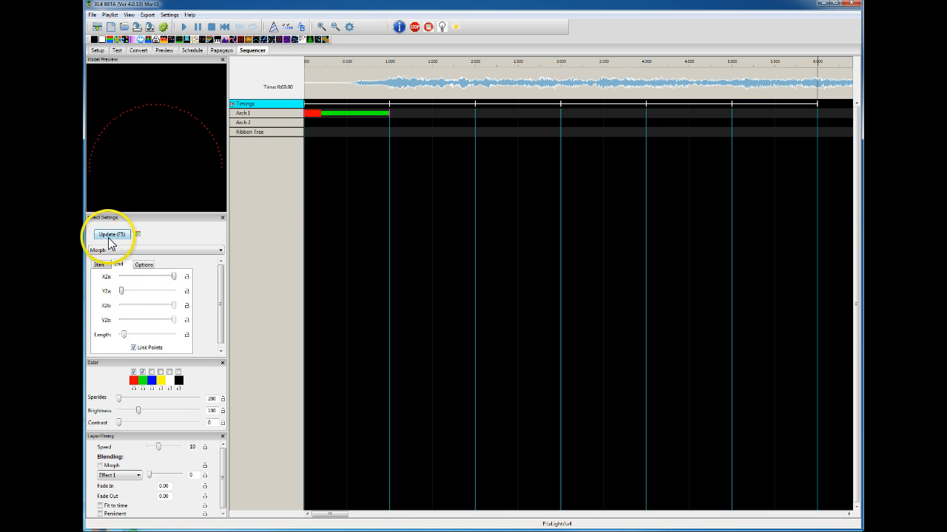
click(110, 235)
click(311, 114)
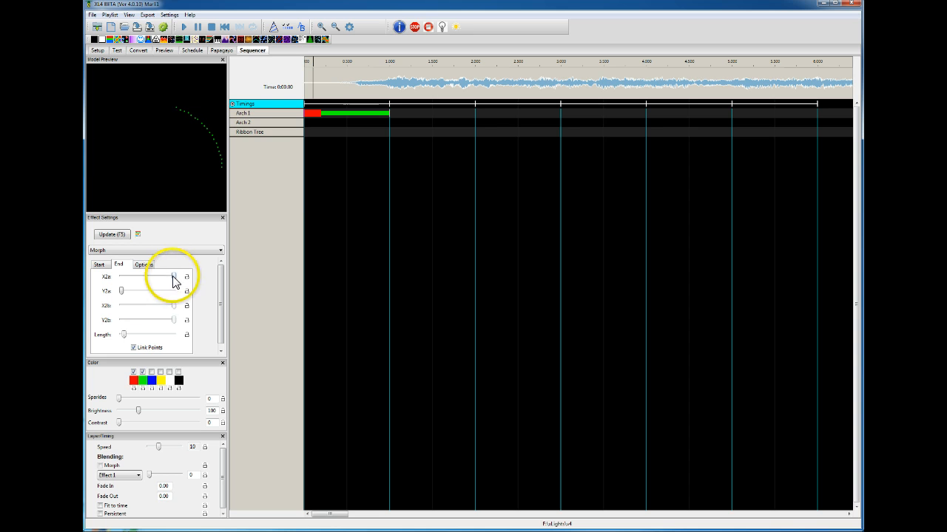
Slightly increase the Morph's end length and set its start Y1a to the maximum.
mouse_move(124, 335)
mouse_down()
mouse_move(158, 338)
mouse_move(127, 334)
mouse_up()
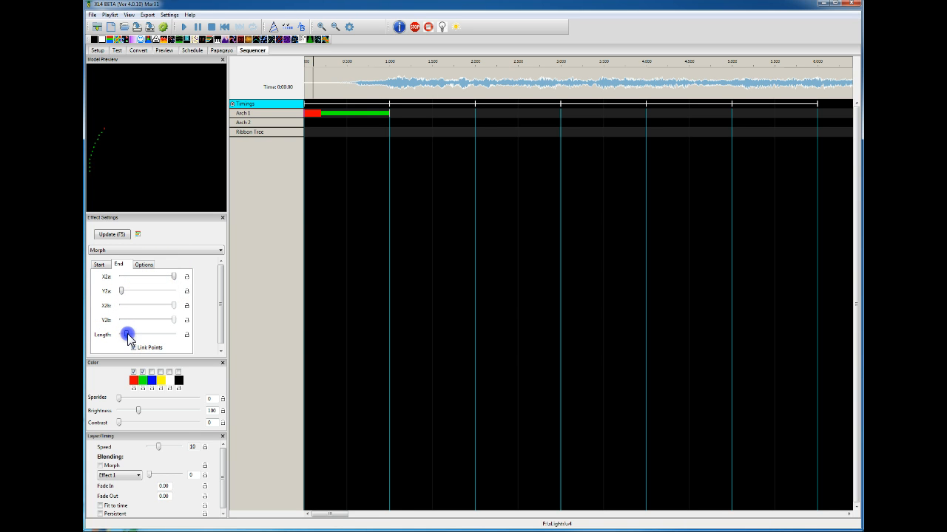
click(100, 266)
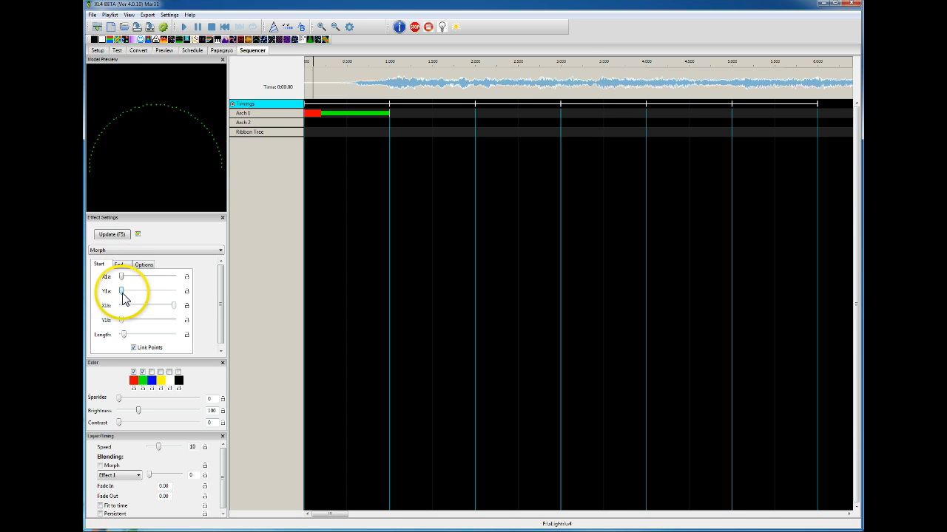
drag(122, 292, 174, 295)
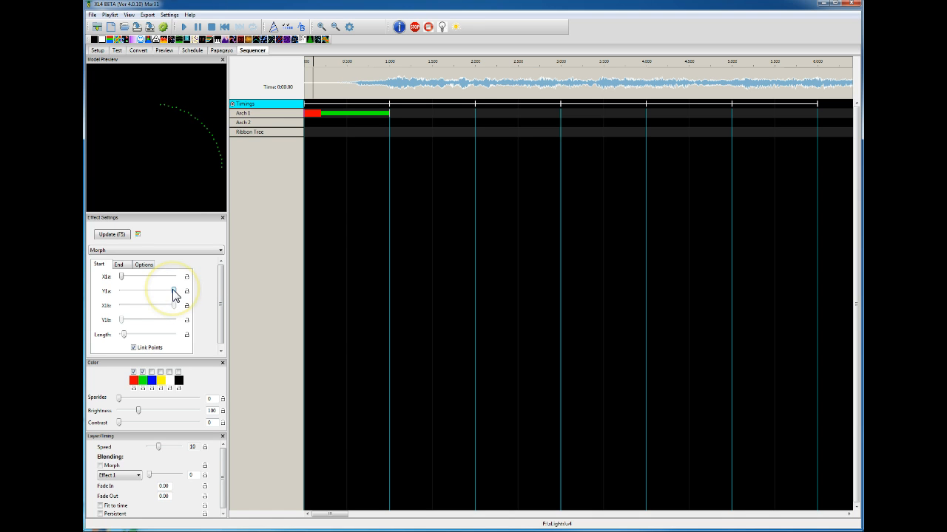
Return the Morph's start Y1a to its minimum and check its end settings.
drag(152, 293, 174, 295)
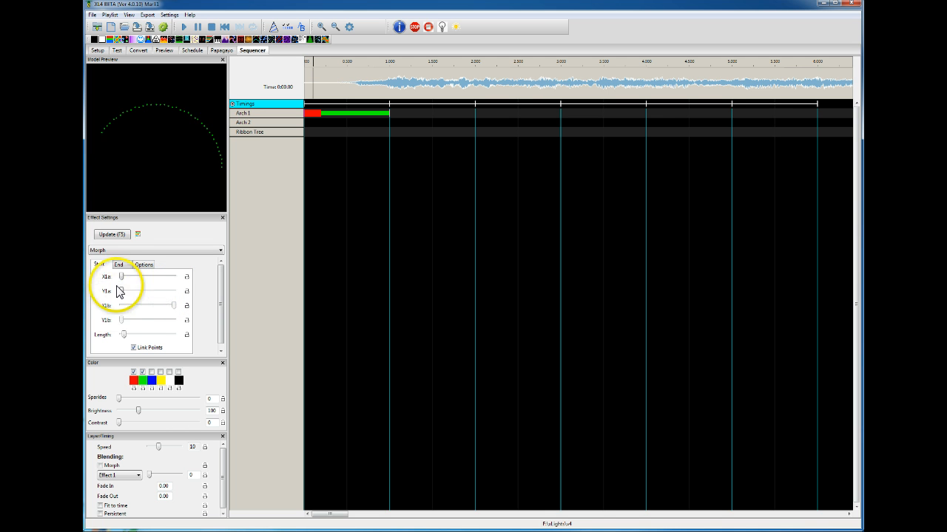
click(118, 264)
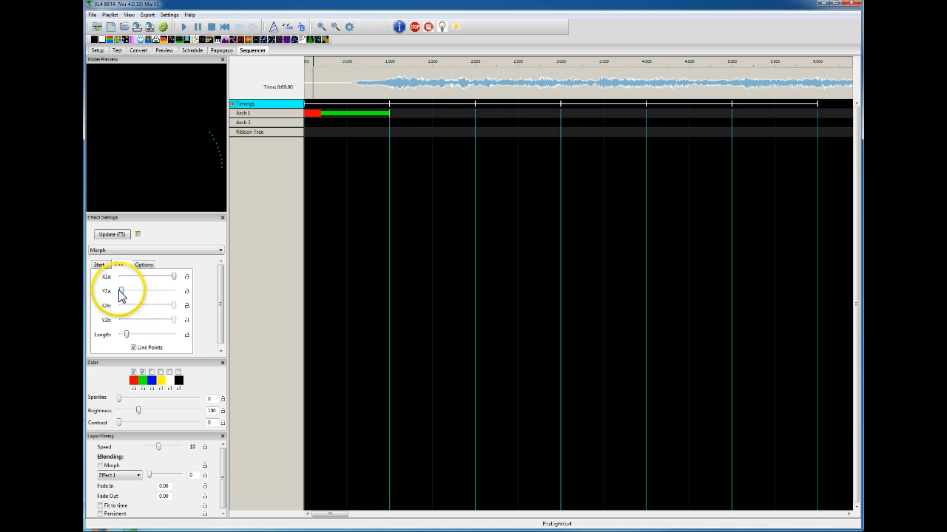
click(101, 264)
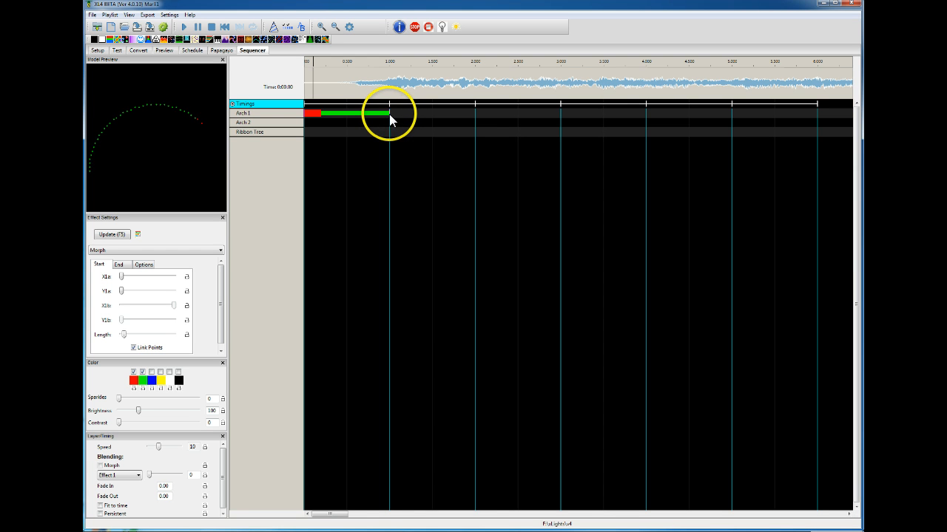
Extend the Arch 1 effect to about 4.1 seconds and set the Morph's head duration to about half its range.
drag(386, 117, 655, 116)
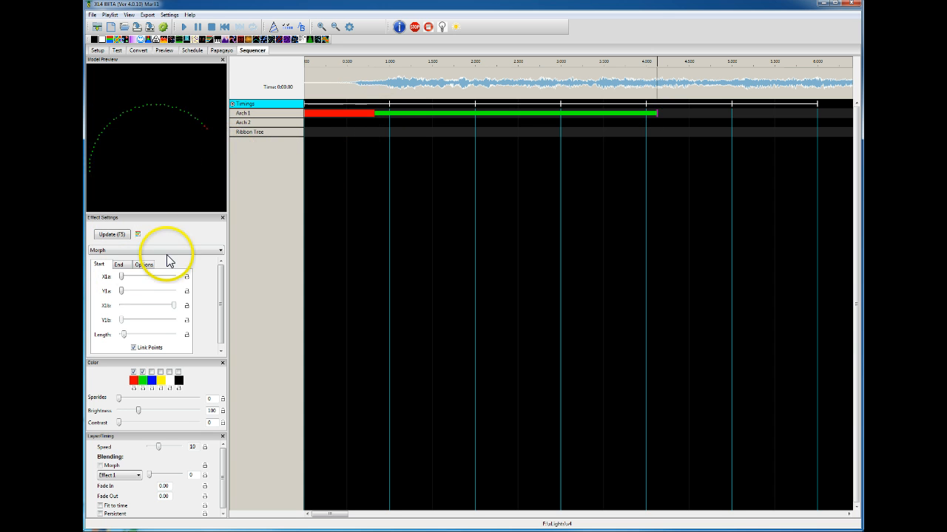
click(143, 264)
drag(143, 279, 155, 281)
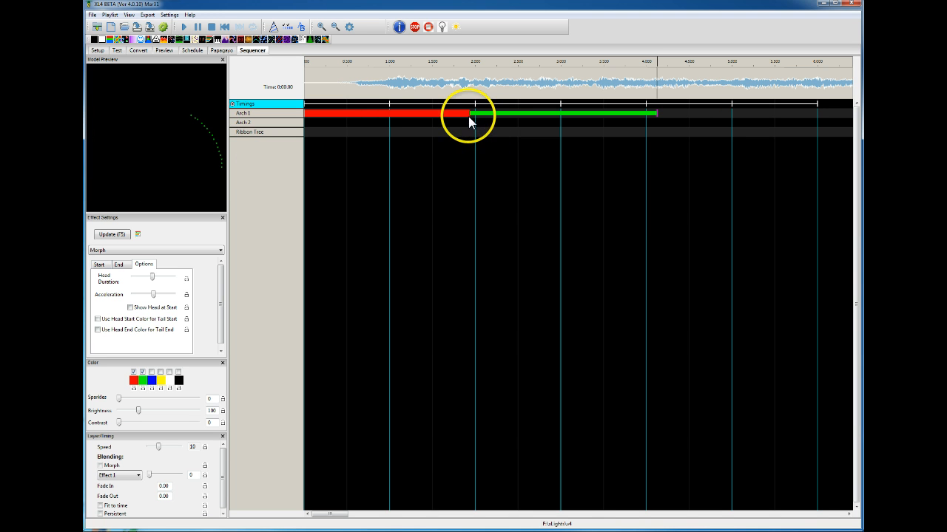
drag(153, 277, 172, 278)
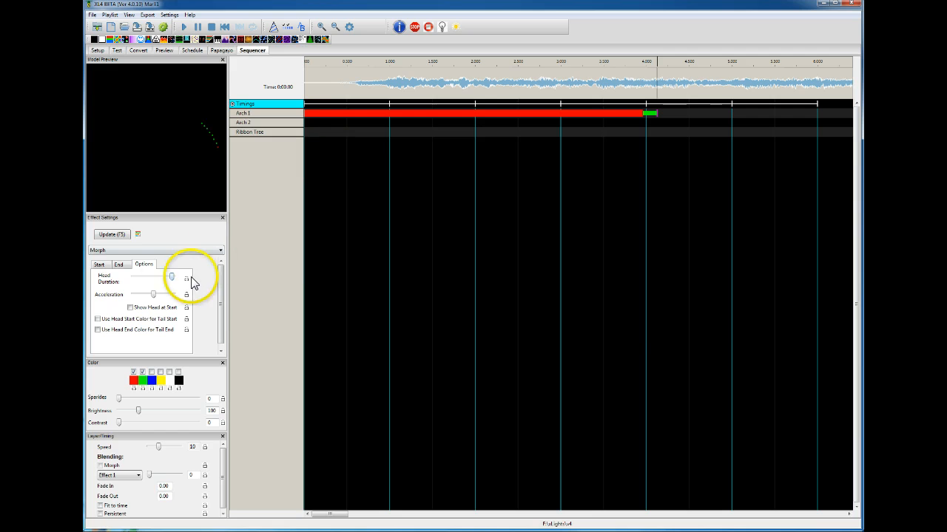
drag(170, 278, 153, 278)
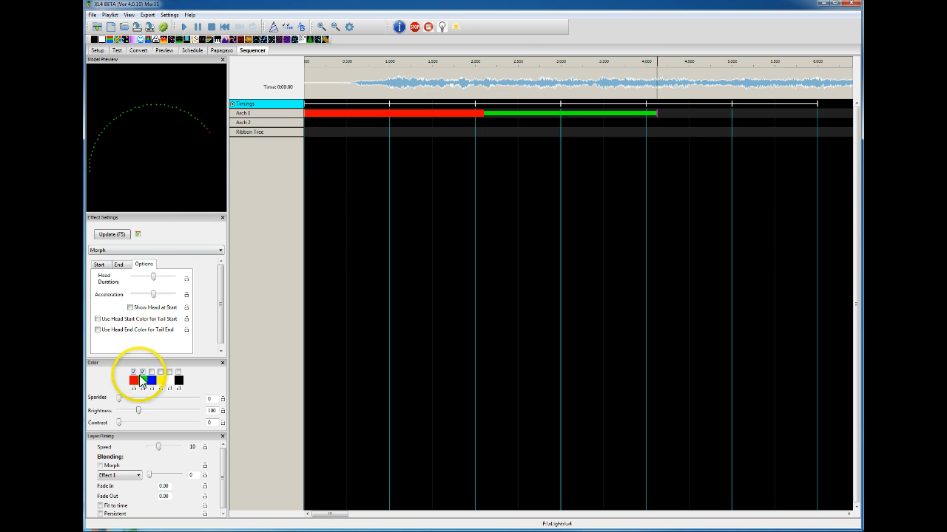
Increase the Morph's start length to about 70% and its end length to about 90% of their ranges.
click(99, 264)
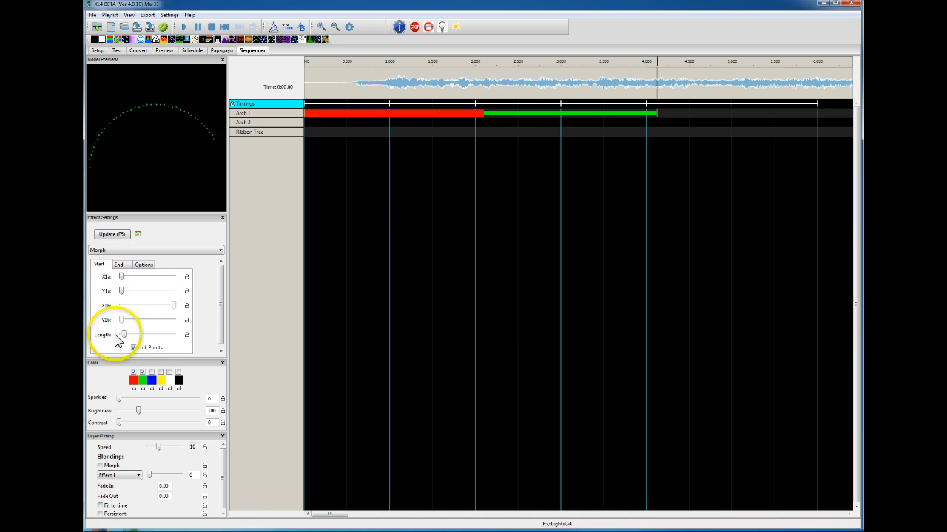
drag(123, 335, 158, 334)
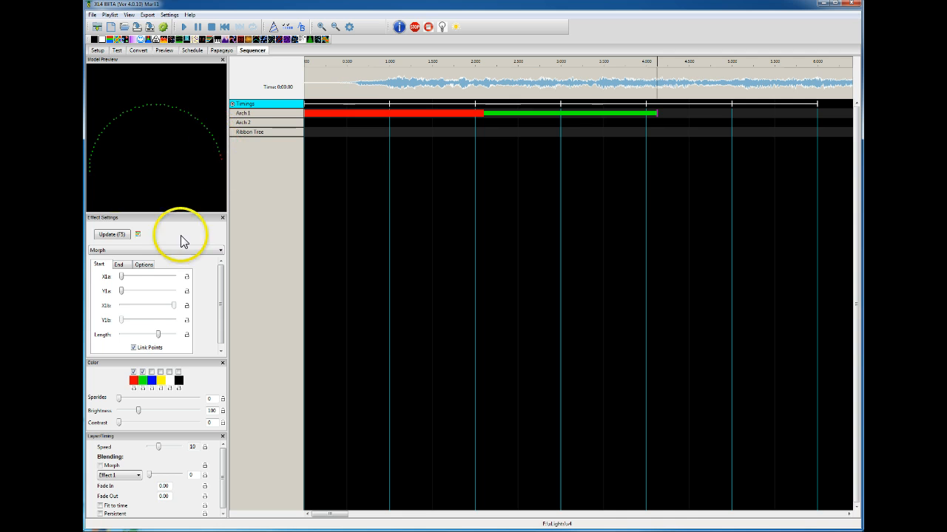
click(119, 264)
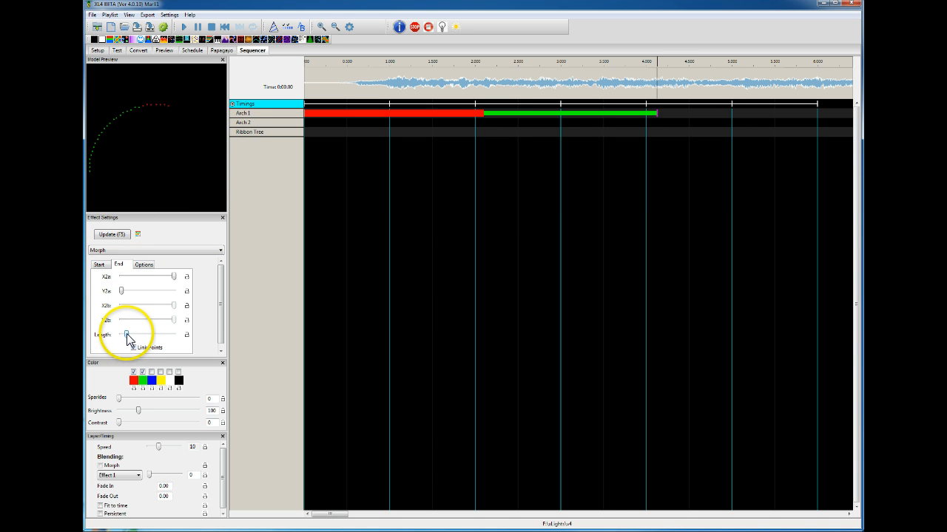
drag(127, 335, 167, 337)
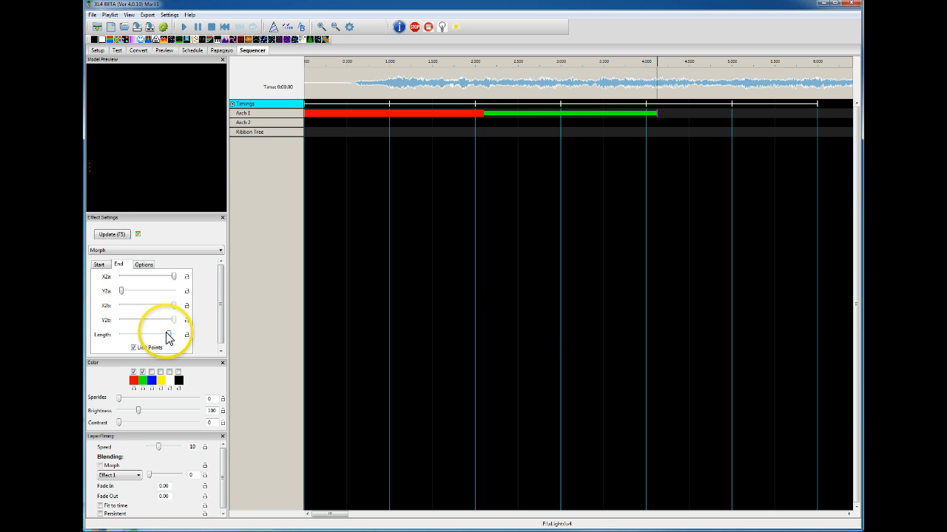
Reduce the Morph's end length and start length to about 15% of their ranges.
drag(168, 338, 130, 335)
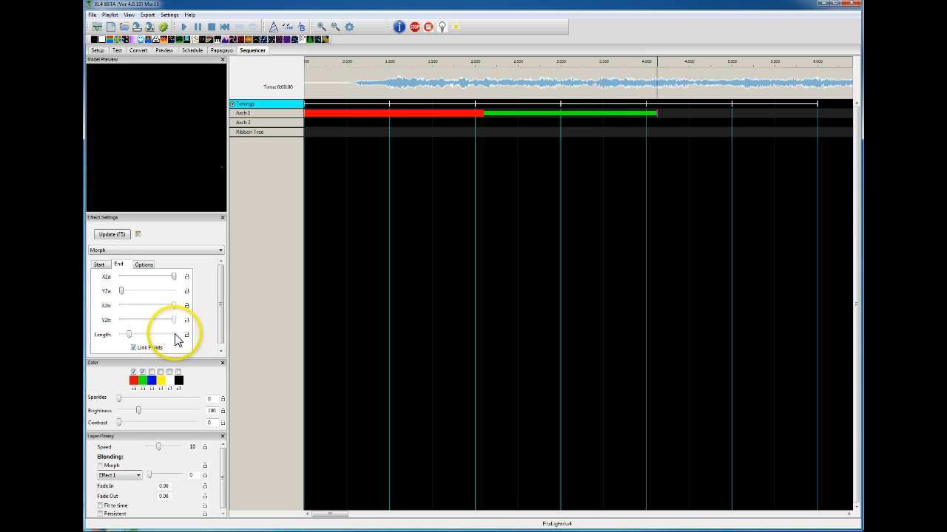
click(98, 264)
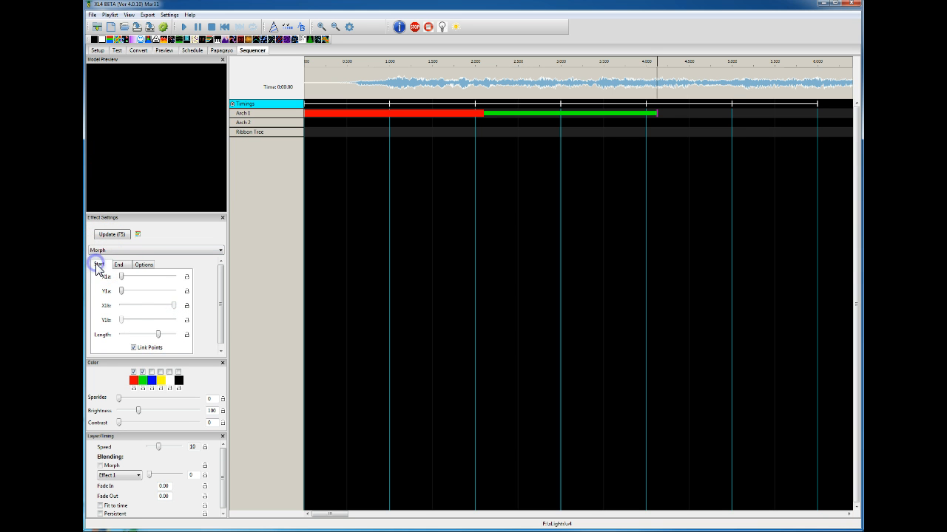
drag(155, 336, 129, 339)
Enable the blue and yellow palette colors for the Morph and raise its start length to about 90% of its range.
click(151, 372)
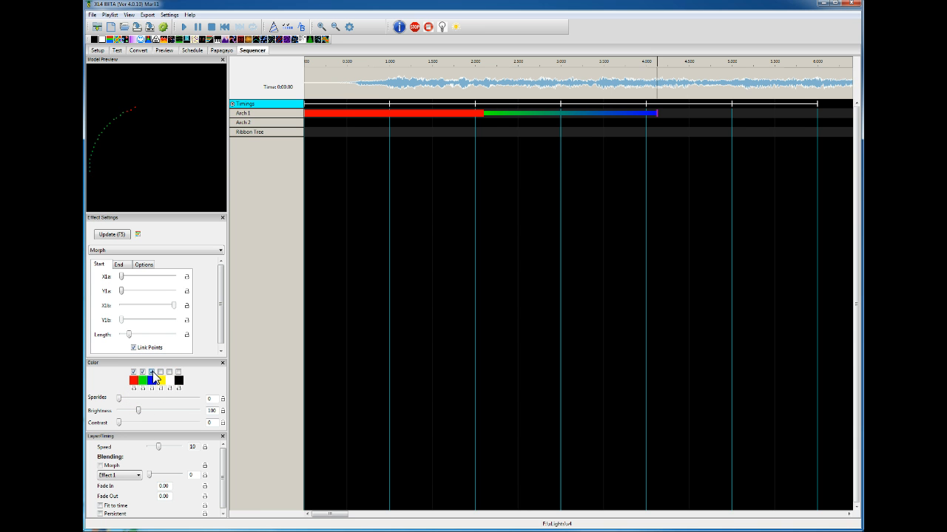
click(562, 174)
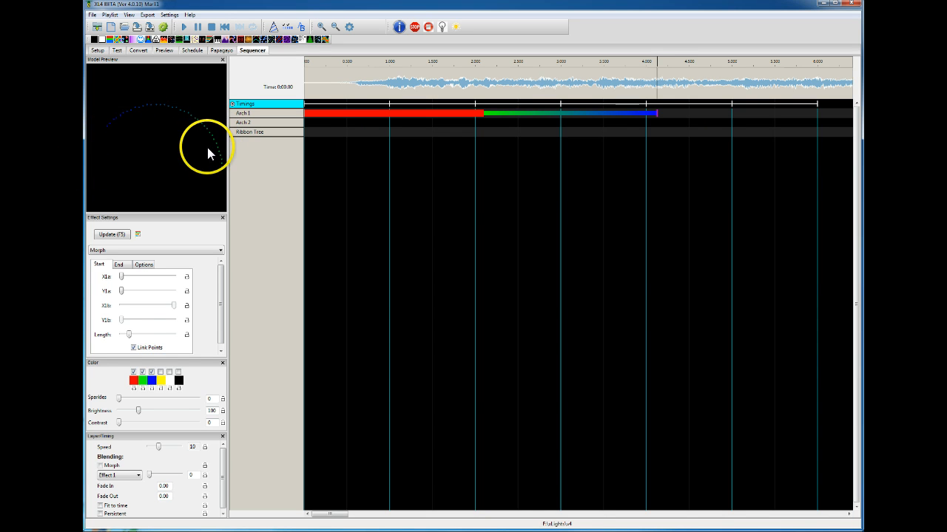
click(160, 372)
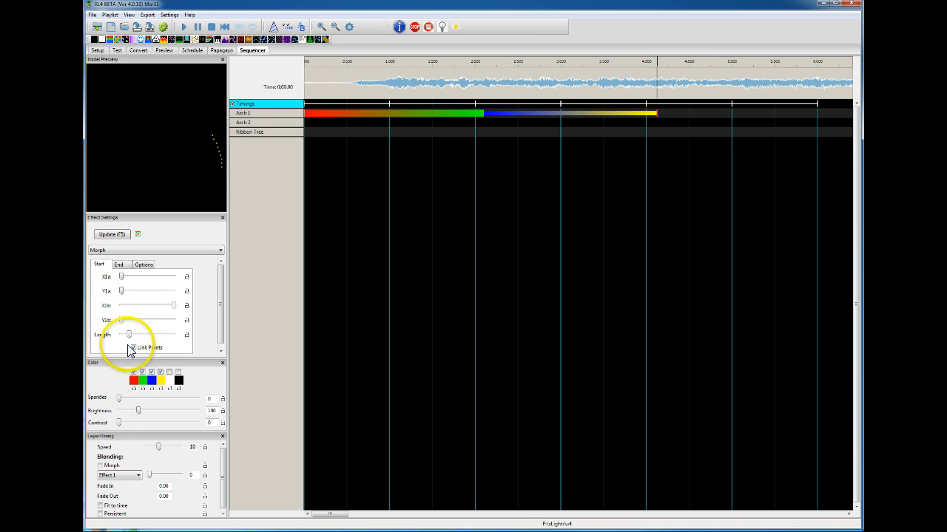
drag(129, 334, 169, 334)
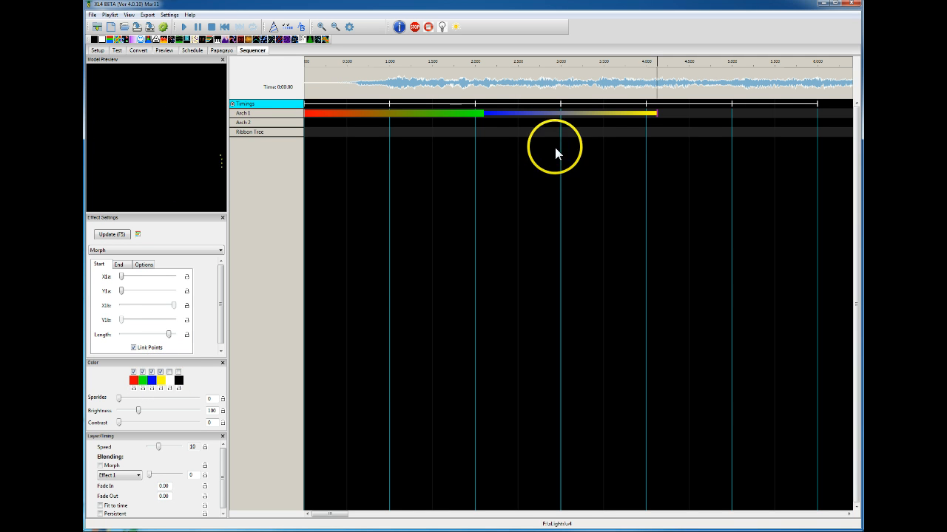
Change the yellow palette color to black and shorten the Arch 1 effect to end at about 3.8 seconds.
click(160, 380)
click(95, 91)
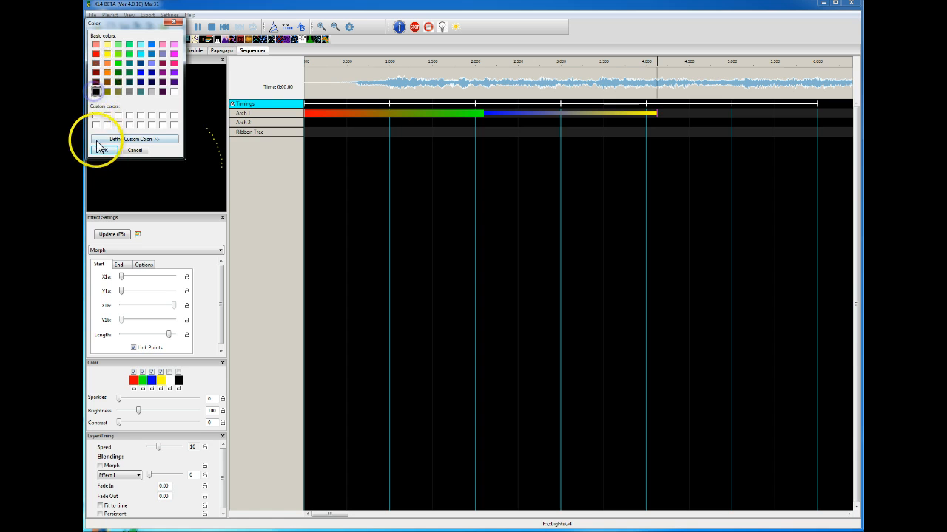
click(104, 150)
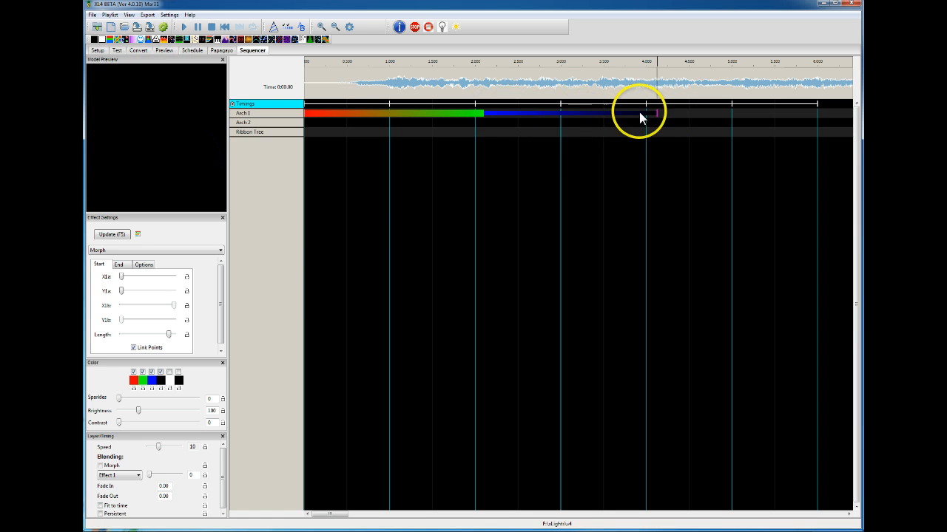
drag(656, 113, 623, 115)
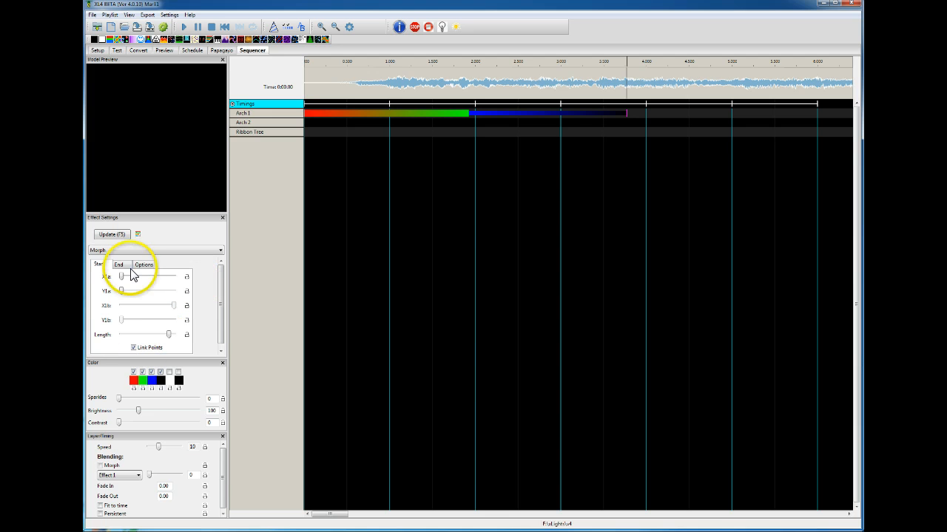
Change the red and green palette colors of the Arch 1 Morph to white.
click(134, 380)
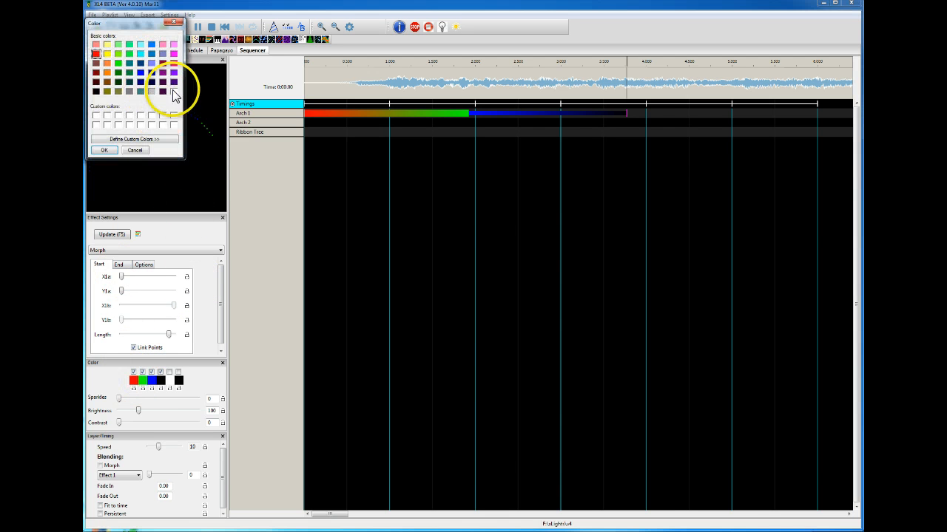
click(174, 92)
click(104, 150)
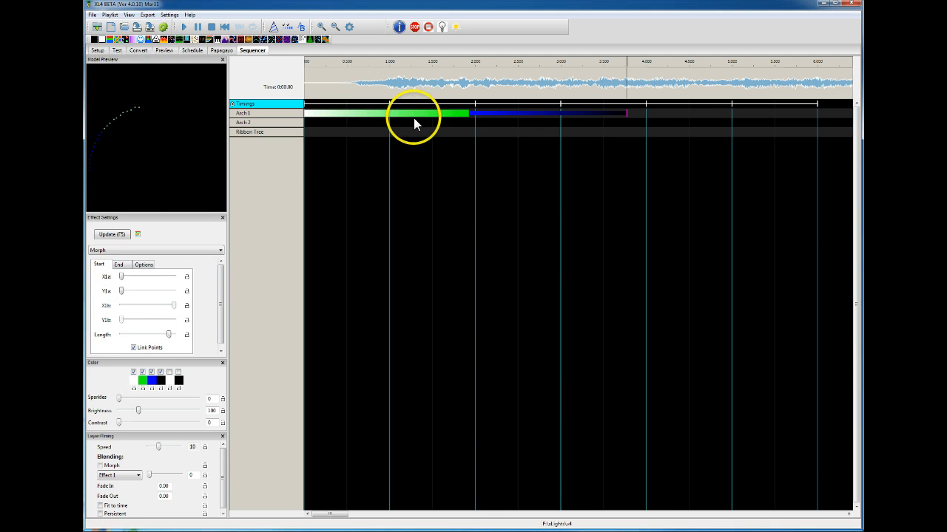
click(142, 380)
click(174, 92)
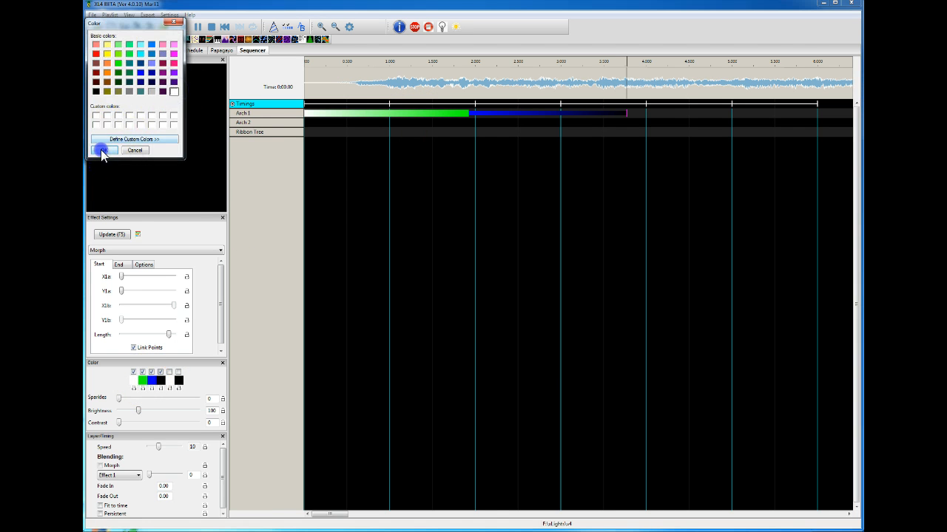
click(104, 150)
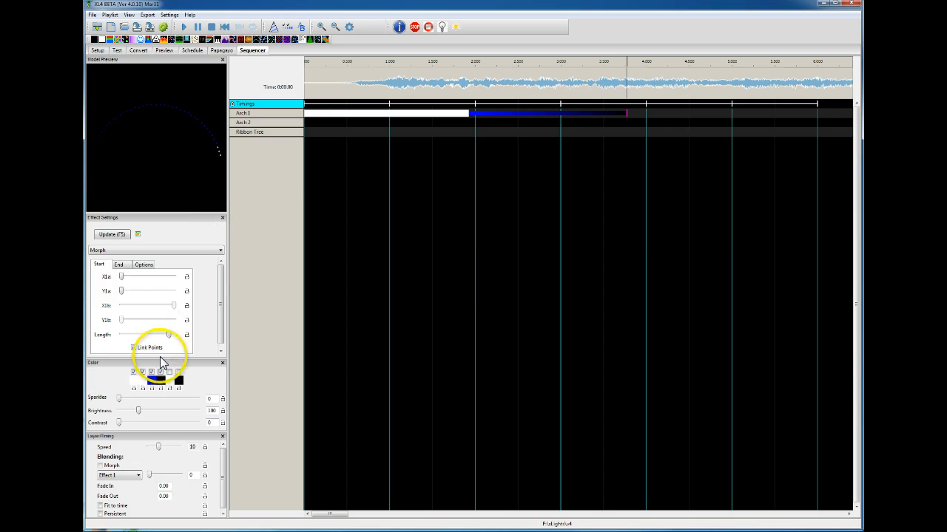
Reduce the Morph's start length to about a quarter of its range and make the Arch 1 effect end at 2 seconds.
drag(168, 338, 129, 338)
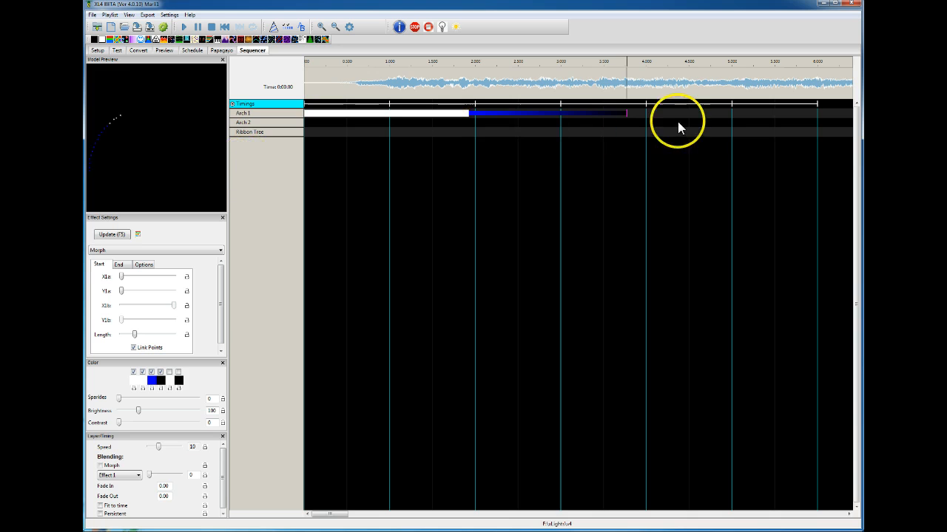
drag(624, 114, 387, 114)
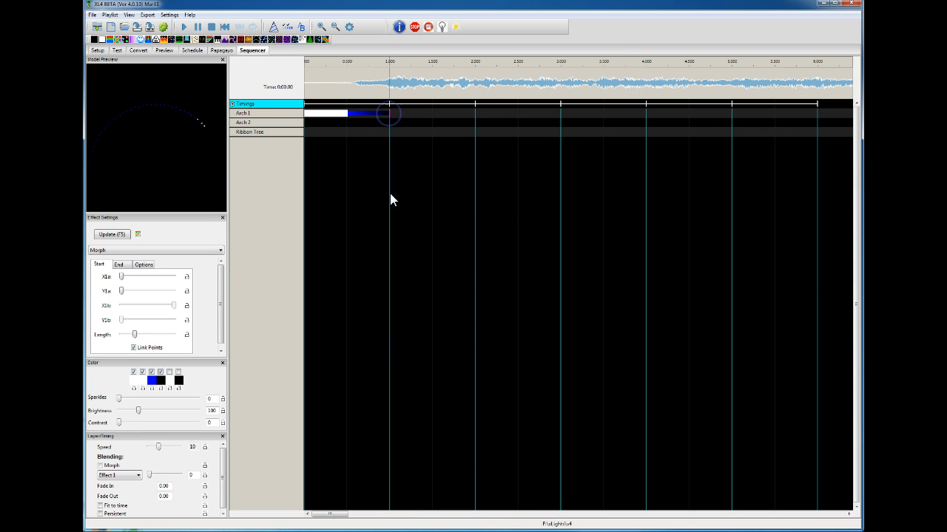
drag(390, 113, 474, 115)
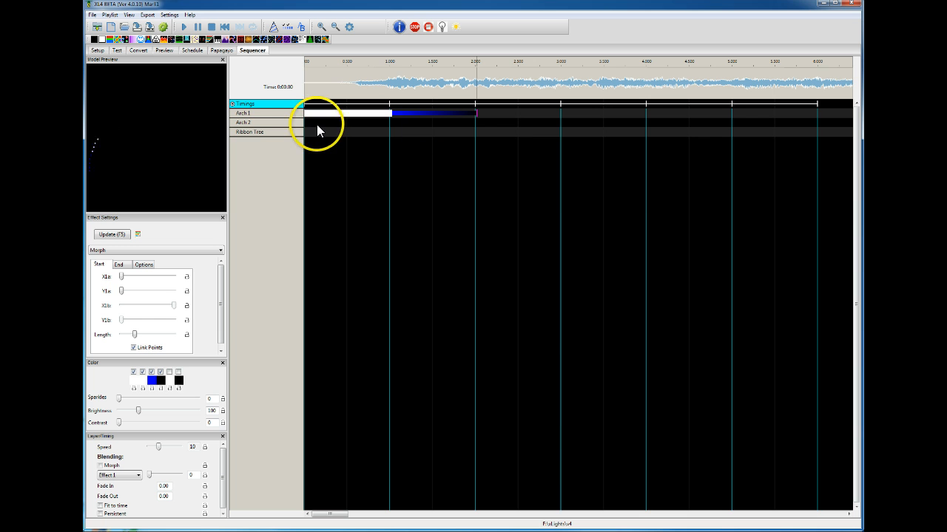
Place a Morph effect on Arch 2 and resize it to run from about 0.5 to 2.6 seconds.
click(265, 123)
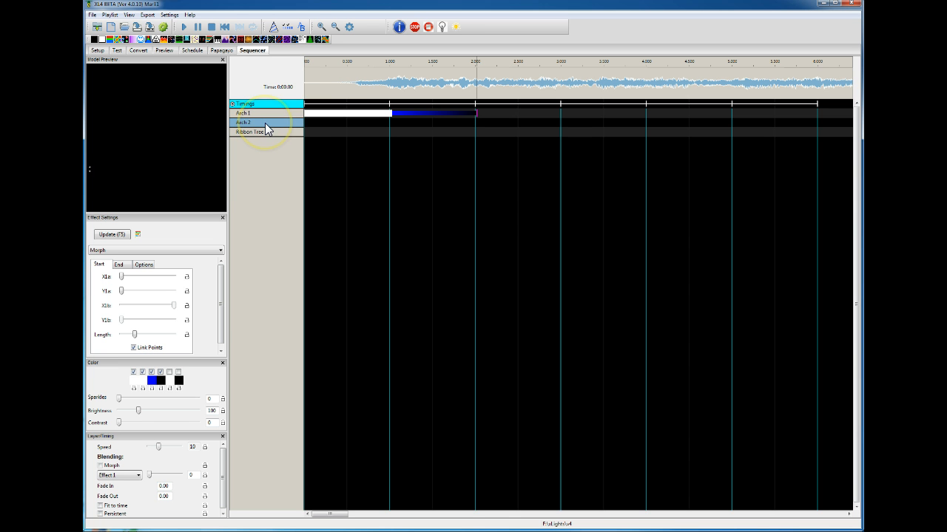
click(318, 112)
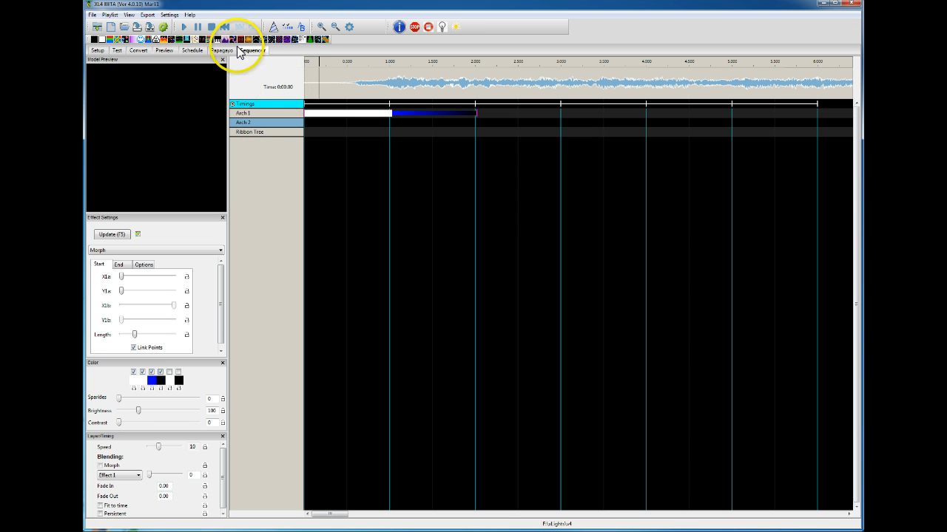
drag(217, 40, 414, 124)
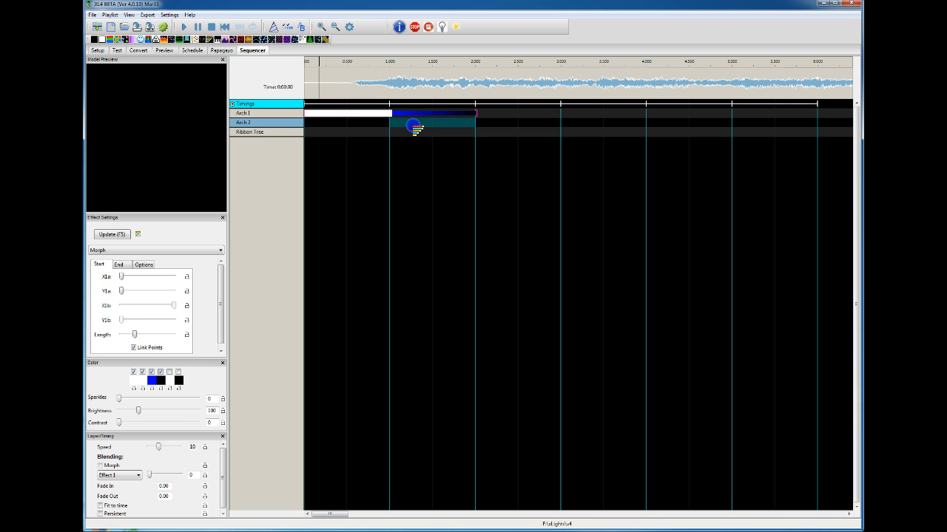
click(486, 126)
drag(473, 123, 530, 123)
click(388, 123)
drag(389, 123, 348, 122)
click(537, 134)
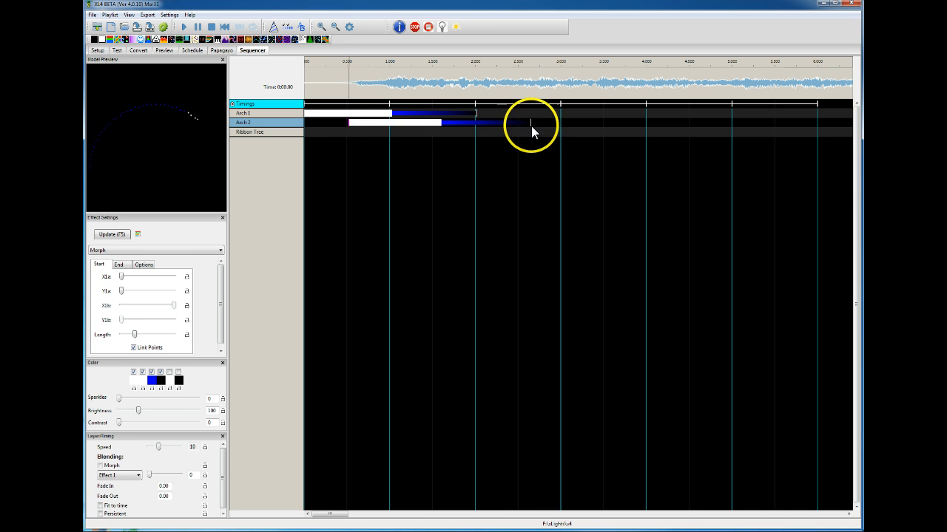
drag(531, 125, 524, 123)
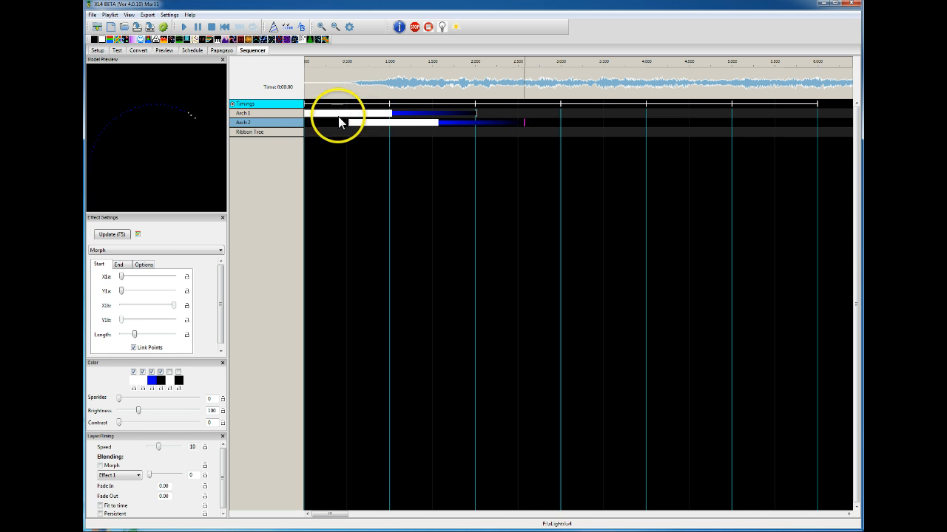
Show the House Preview window, move it over the sequencer grid and enlarge it.
click(128, 15)
click(146, 57)
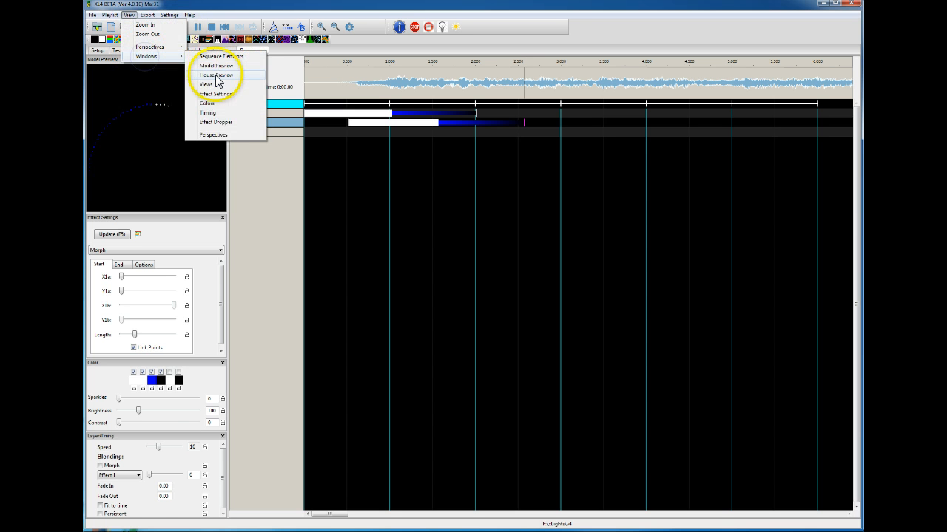
click(216, 74)
click(157, 193)
drag(157, 194, 387, 170)
drag(409, 261, 733, 433)
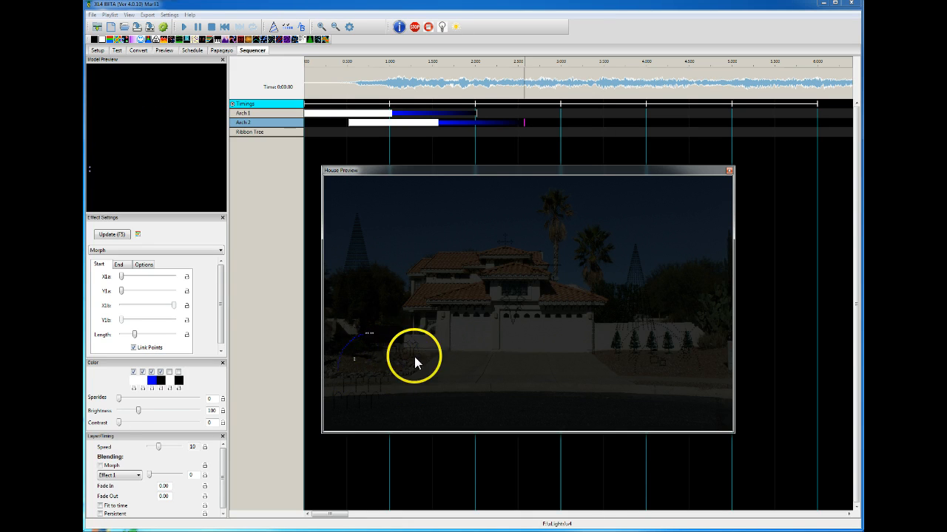
Add the Arch 3 and Arch 4 models to the sequence's display elements.
right_click(247, 123)
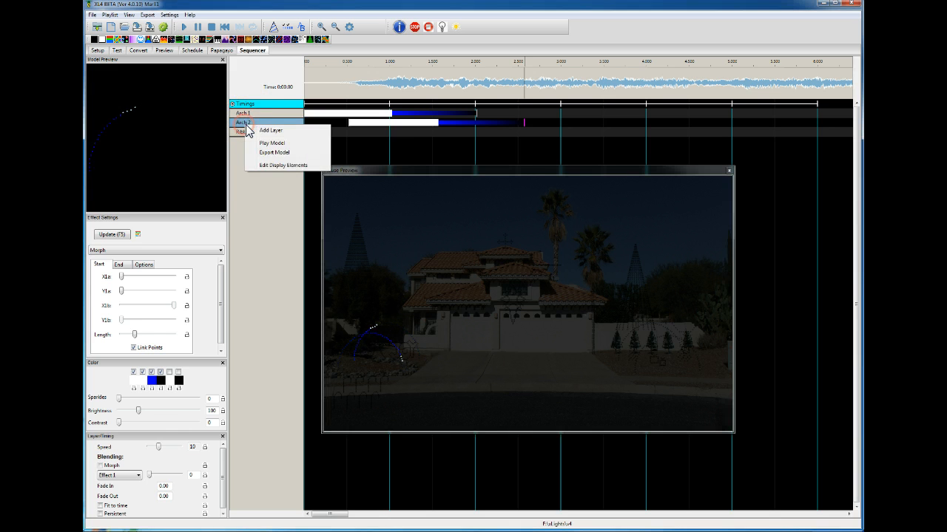
click(272, 166)
click(194, 235)
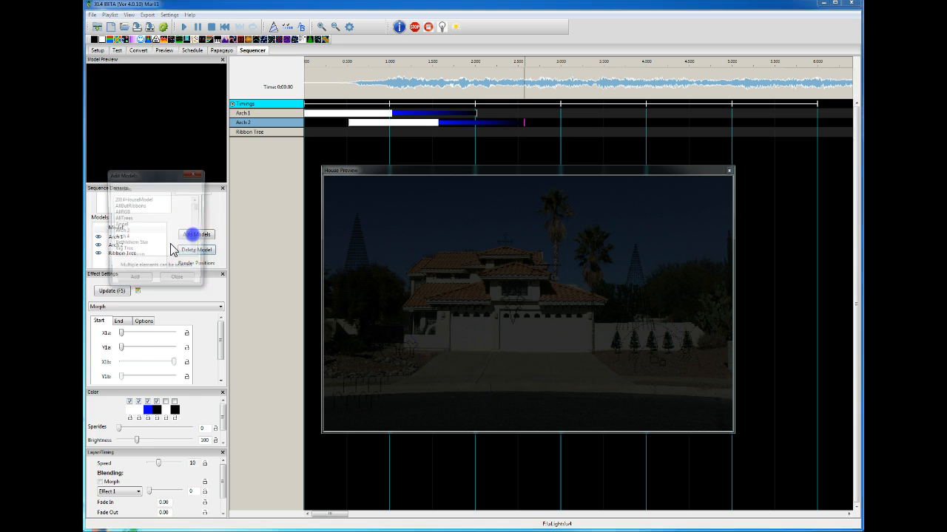
click(121, 232)
ctrl+click(122, 237)
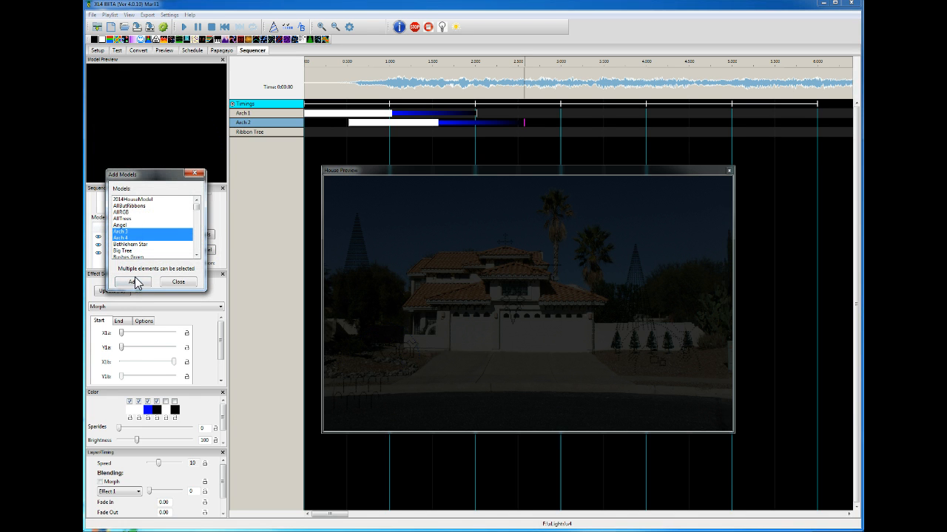
click(135, 282)
click(223, 188)
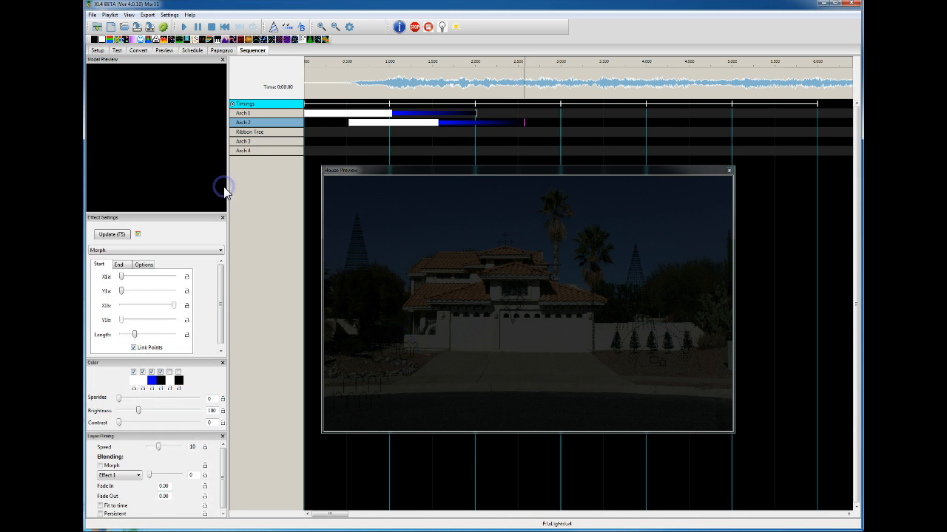
Change the blue palette color of the Arch 2 Morph to magenta.
click(373, 122)
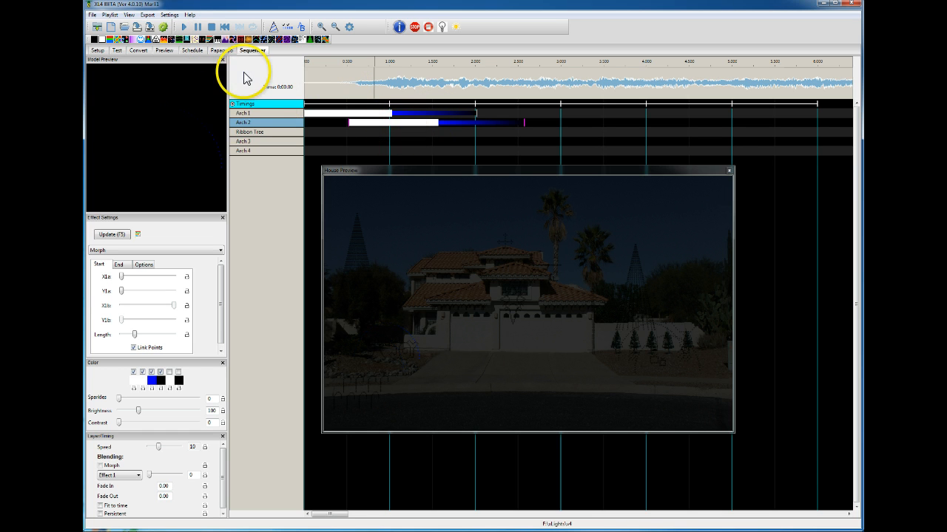
click(369, 128)
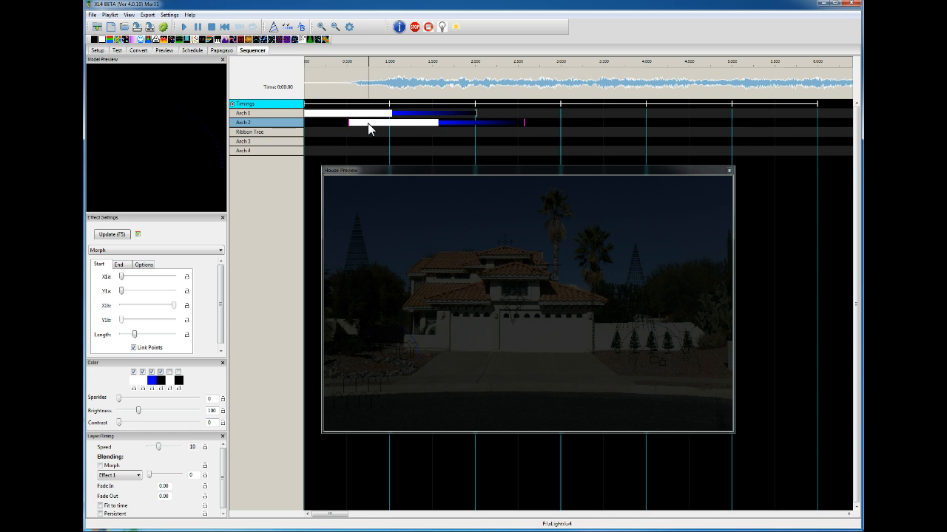
click(152, 380)
click(173, 54)
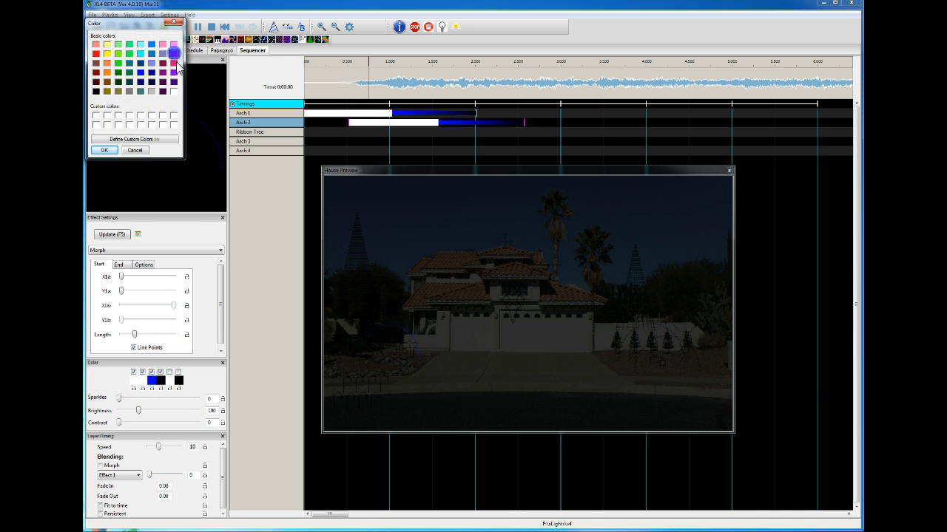
click(104, 150)
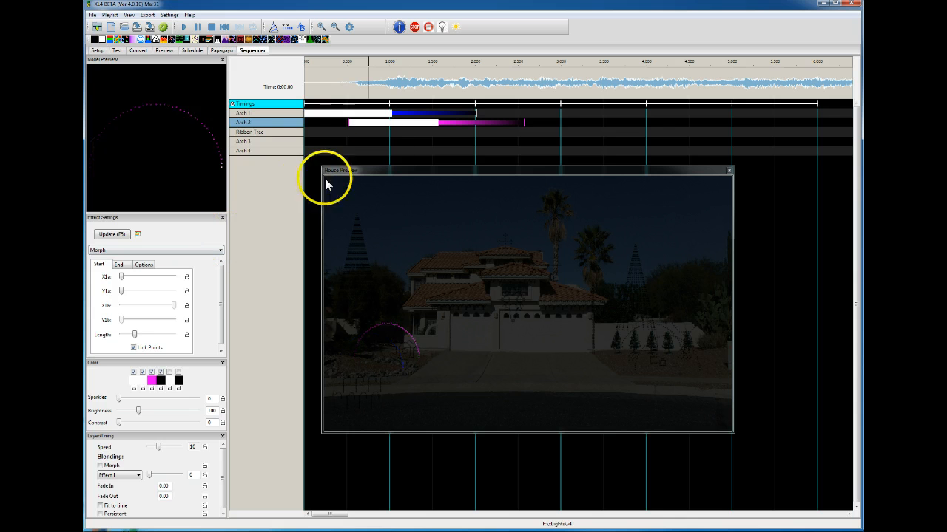
Place a Morph with the Arch 1 effect's settings on Arch 3 from 1 to 2 seconds.
click(329, 115)
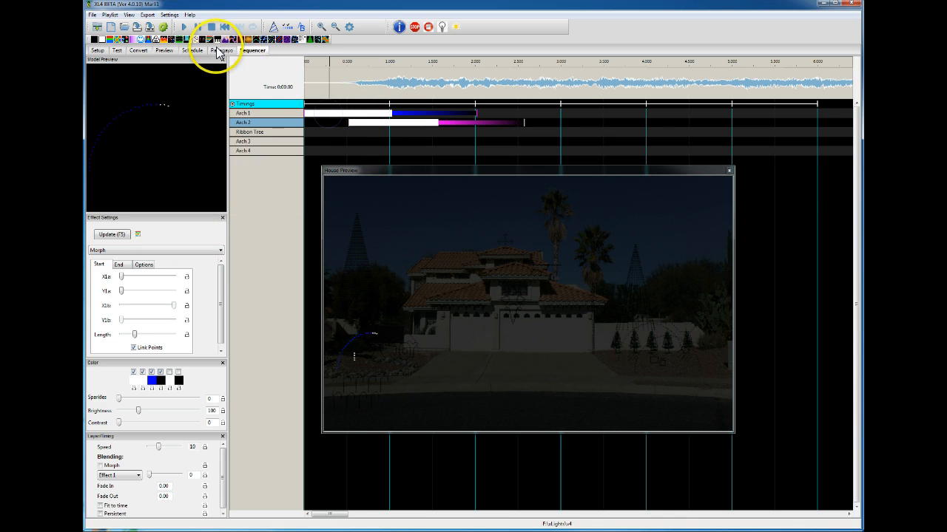
drag(210, 44, 420, 142)
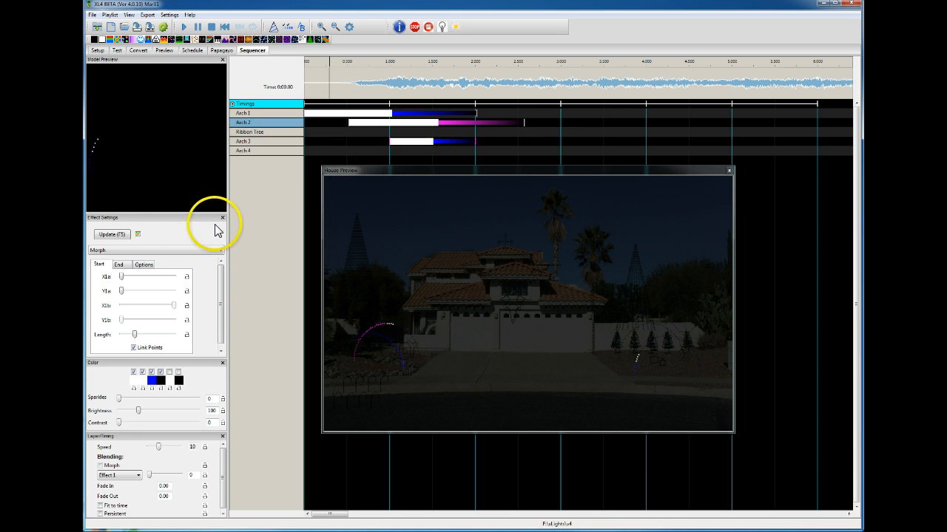
Move the Ribbon Tree model below Arch 4 in the sequence's model order.
right_click(256, 135)
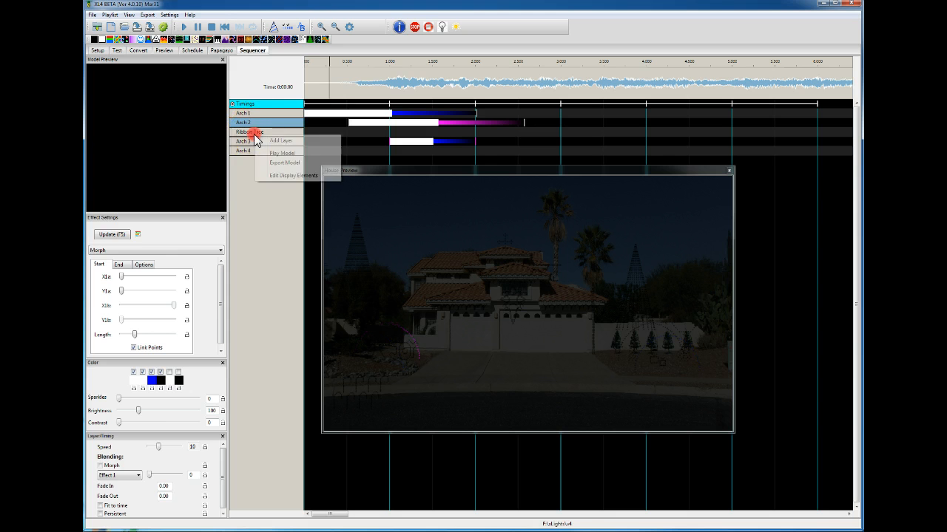
click(283, 175)
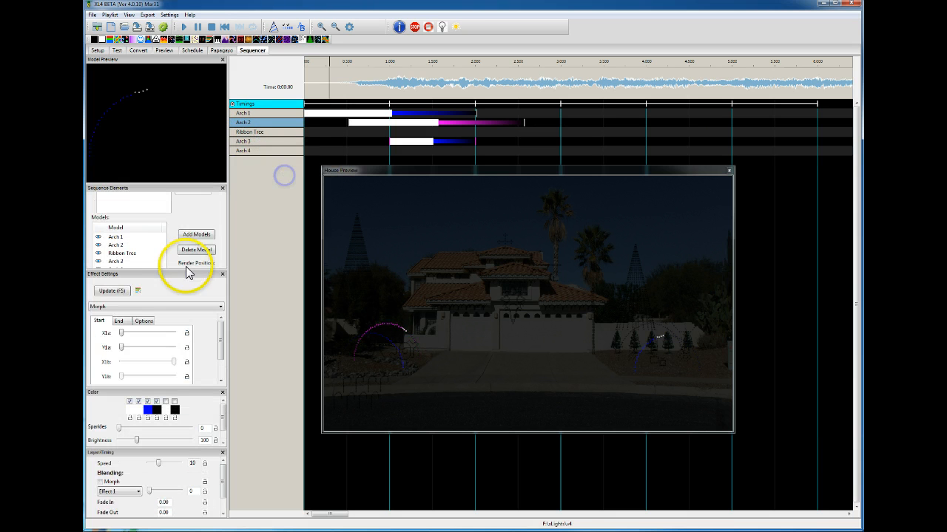
click(127, 253)
drag(193, 187, 367, 220)
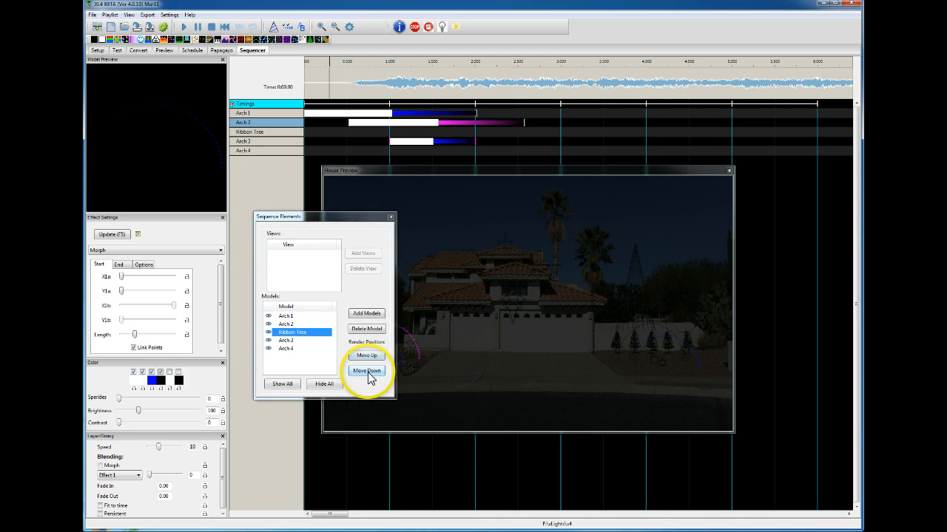
click(366, 371)
click(367, 370)
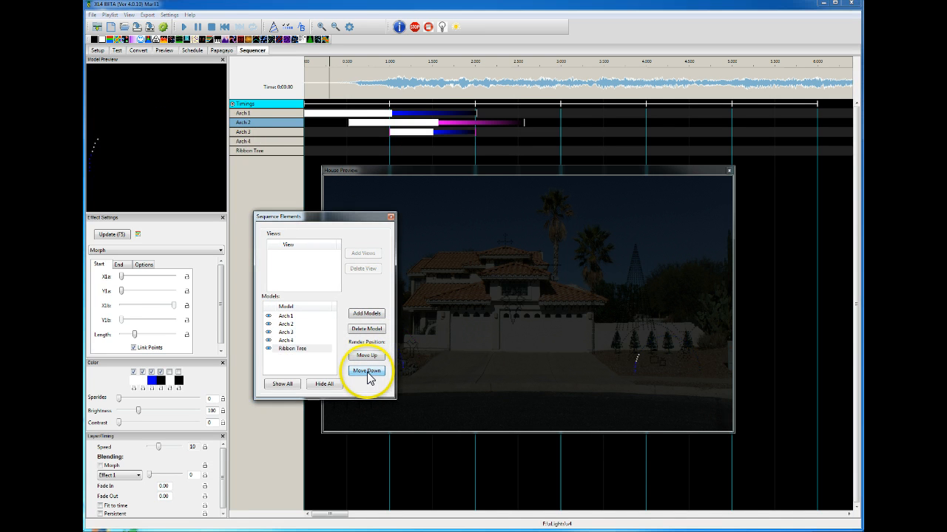
click(390, 218)
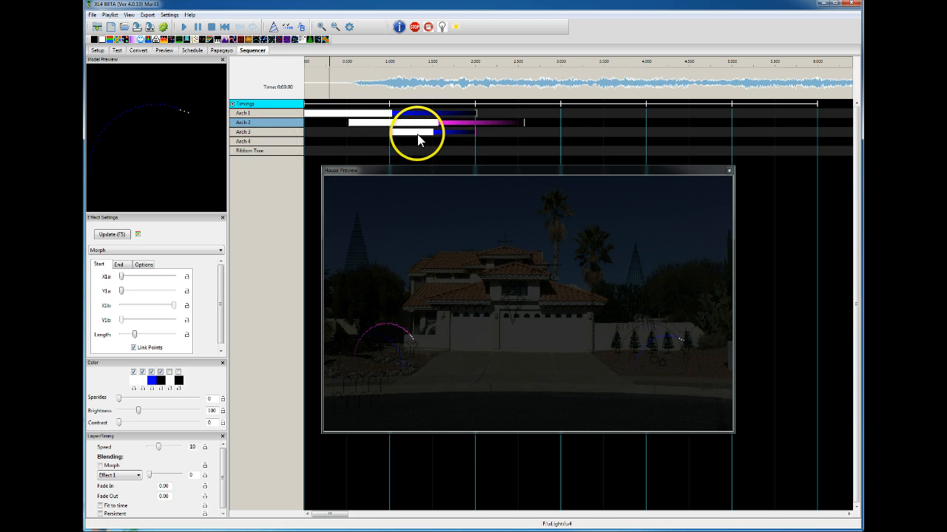
Extend the Arch 3 Morph to 3 seconds and place a Morph with Arch 2's settings on Arch 4 from 2 to 4 seconds.
drag(473, 134, 559, 134)
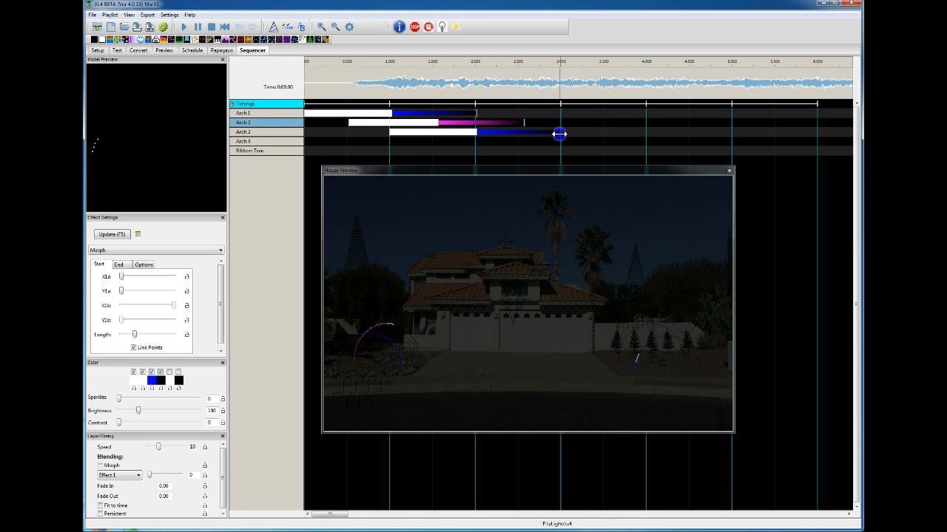
click(422, 123)
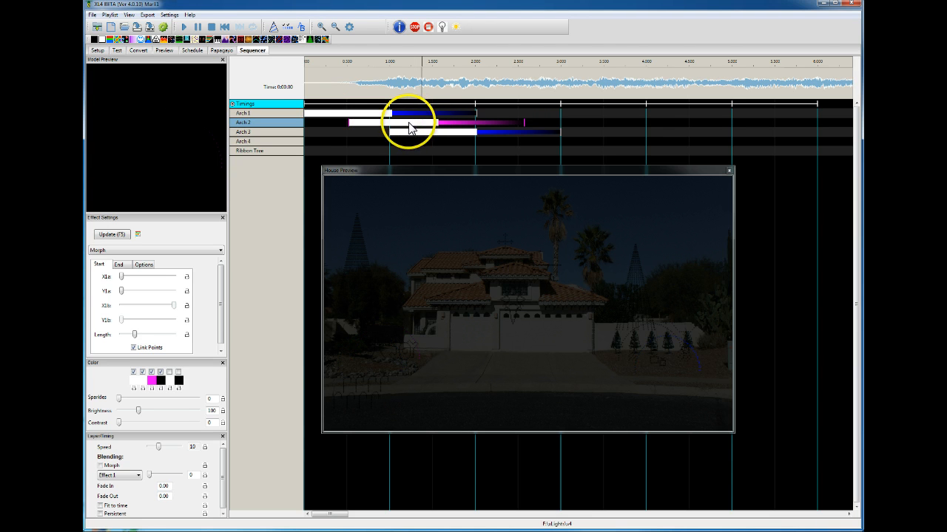
click(399, 123)
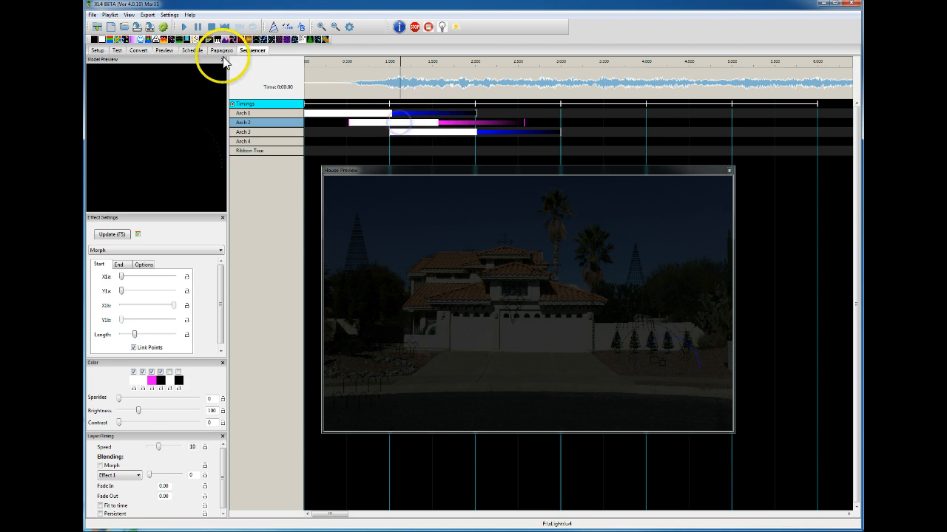
drag(208, 39, 645, 143)
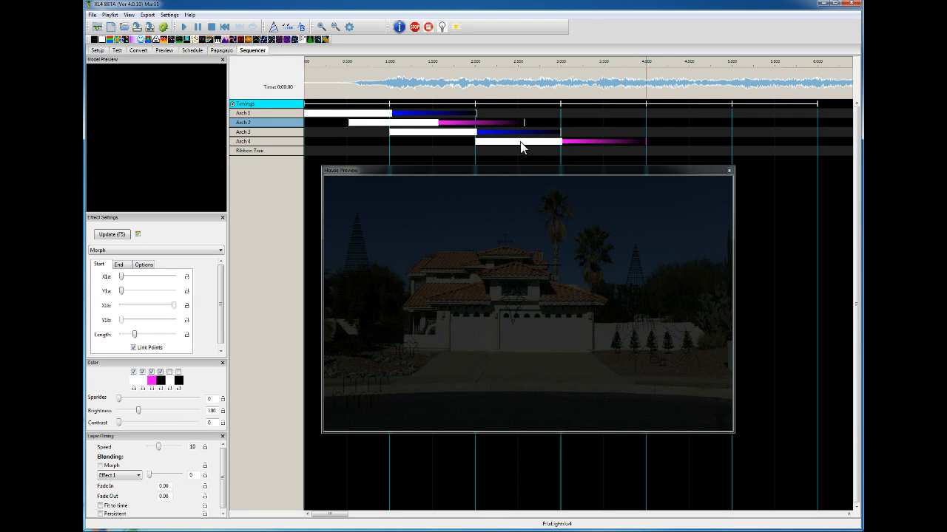
Place a Morph with the Arch 2 effect's settings on the Ribbon Tree from 0 to 1 second.
click(364, 123)
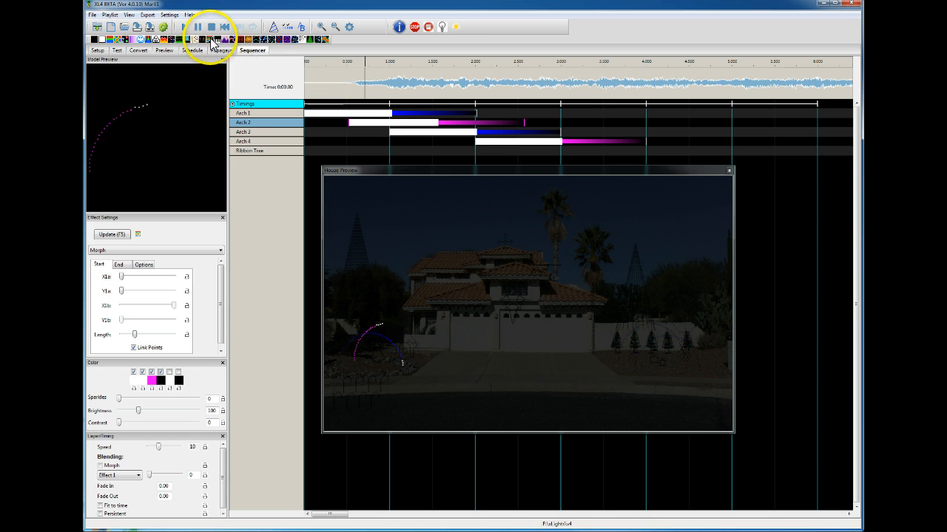
drag(222, 39, 421, 154)
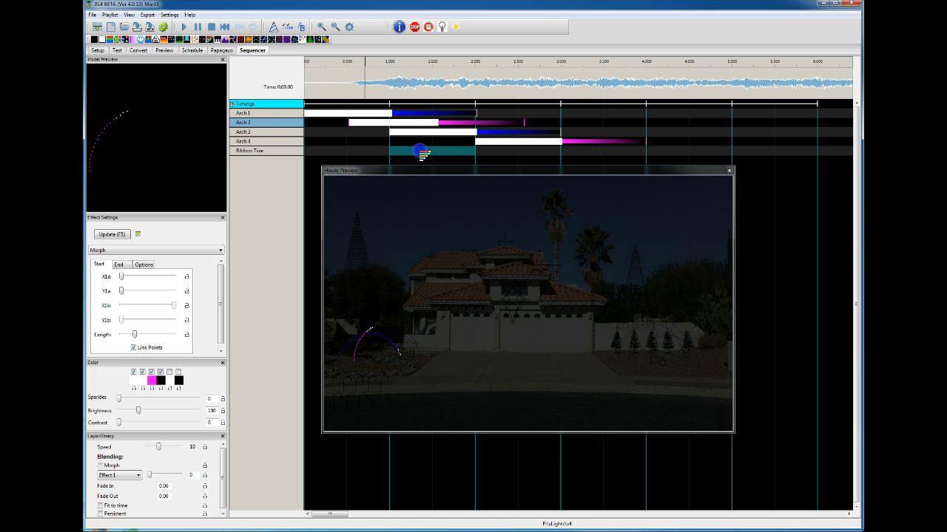
drag(422, 153, 346, 153)
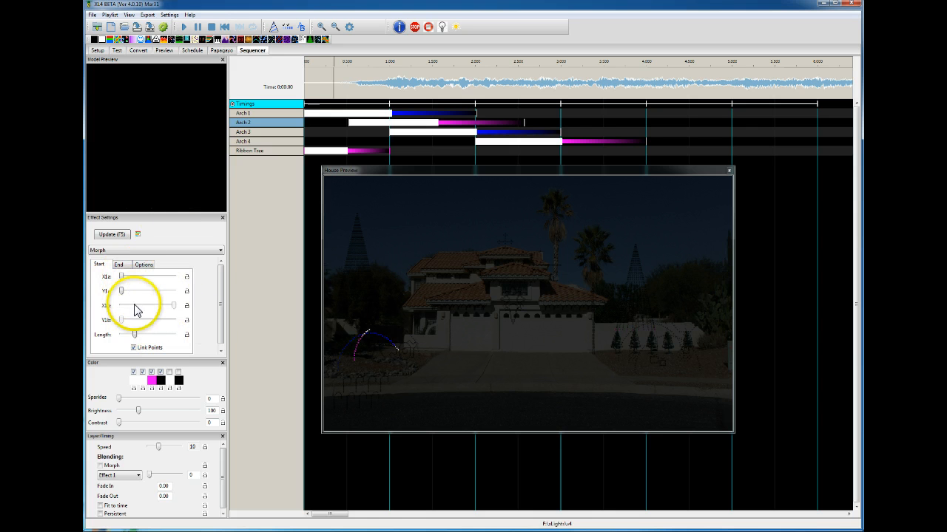
Set the Ribbon Tree Morph's end point X2a to its minimum and Y2a to its maximum.
mouse_move(220, 296)
mouse_down()
mouse_move(219, 304)
mouse_move(221, 288)
mouse_up()
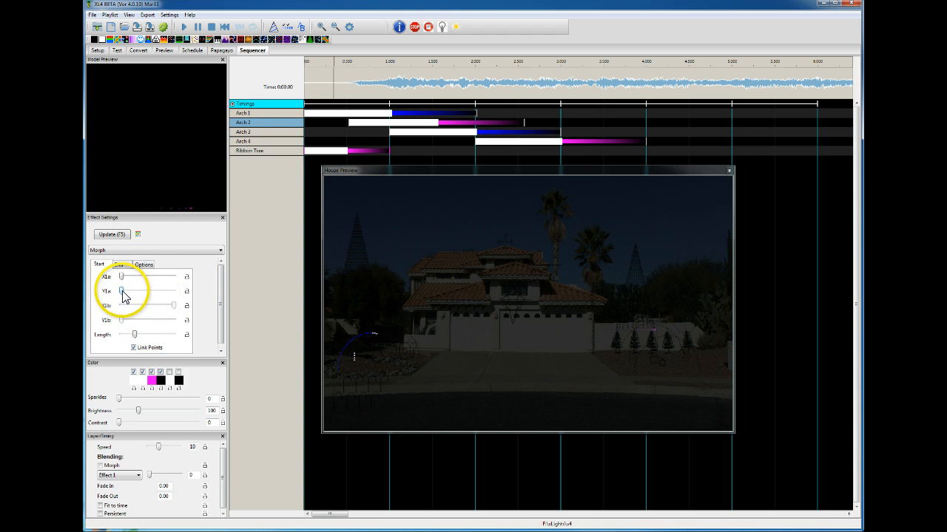
click(118, 264)
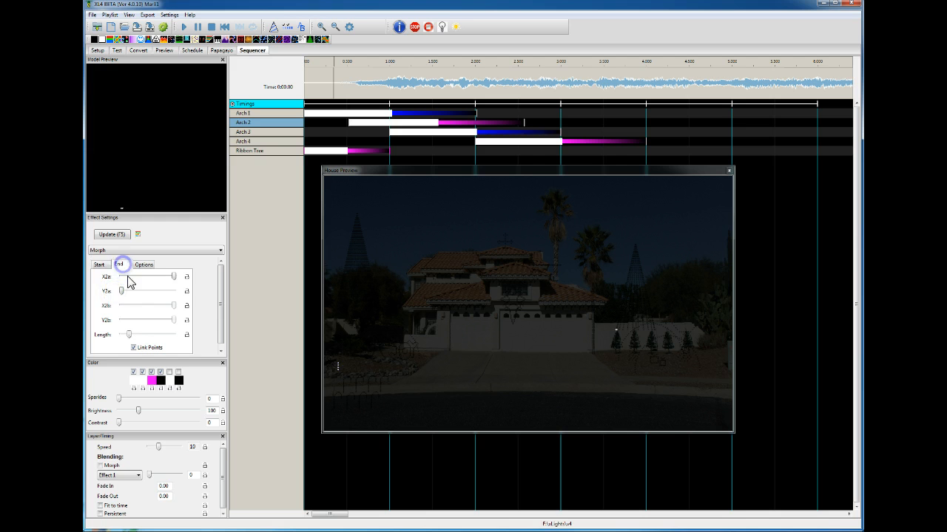
mouse_move(180, 278)
mouse_down()
mouse_move(122, 276)
mouse_move(179, 290)
mouse_up()
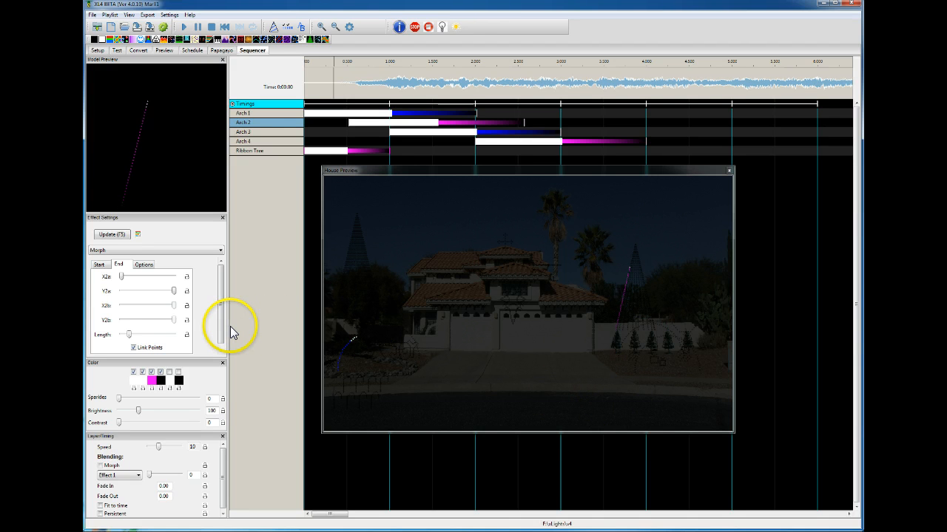
Move the House Preview window lower, leaving free space beneath the Ribbon Tree row.
drag(564, 170, 554, 227)
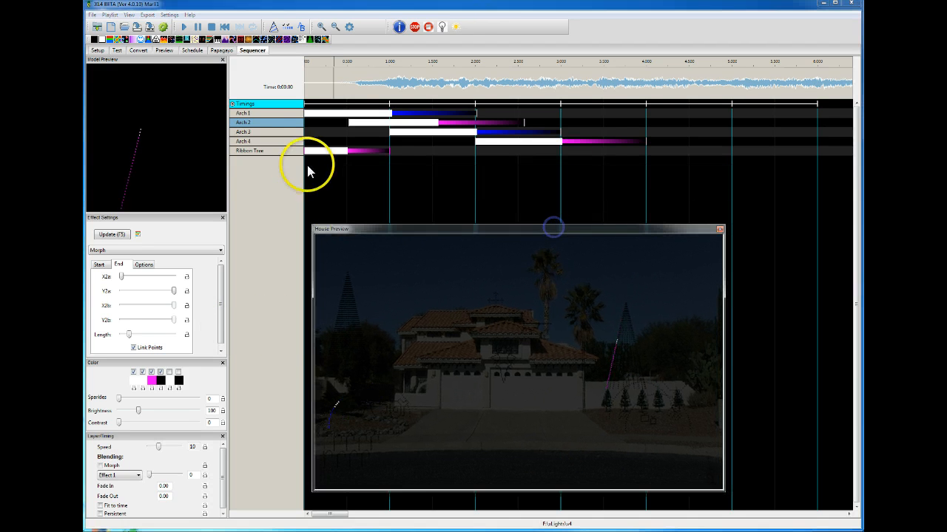
right_click(275, 151)
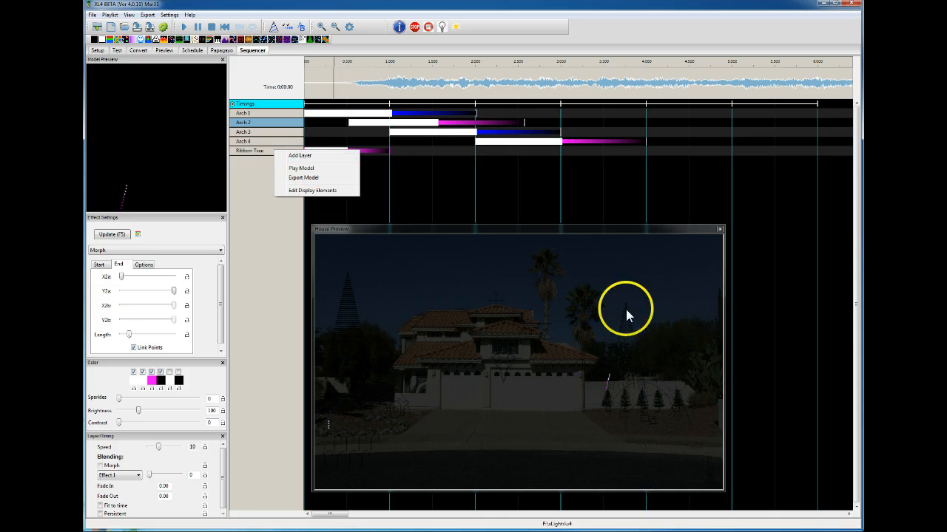
click(427, 166)
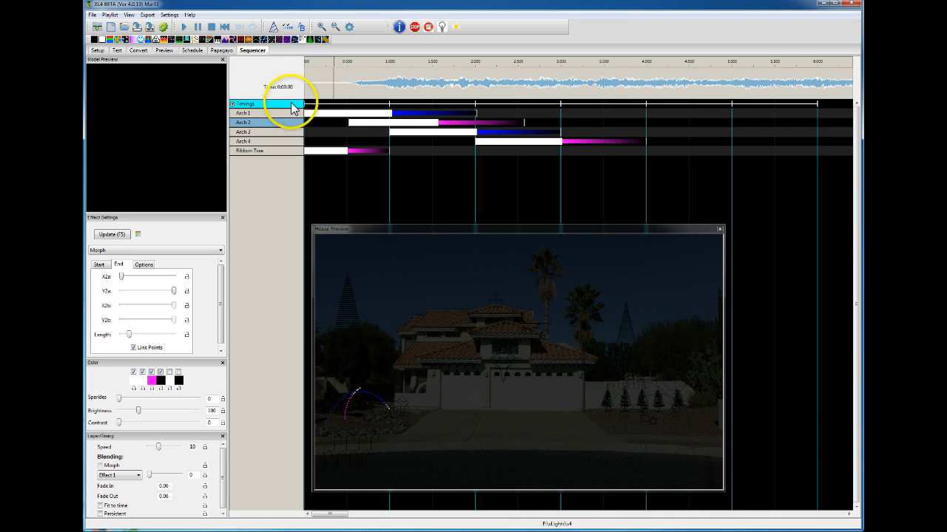
Place a second Morph with the first one's settings on the Ribbon Tree from 1 to 2 seconds.
click(317, 150)
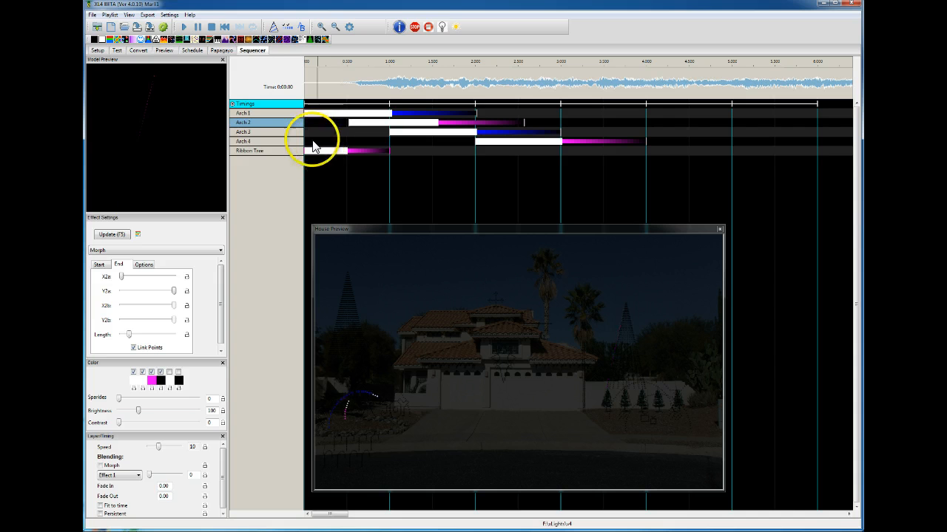
drag(210, 40, 412, 151)
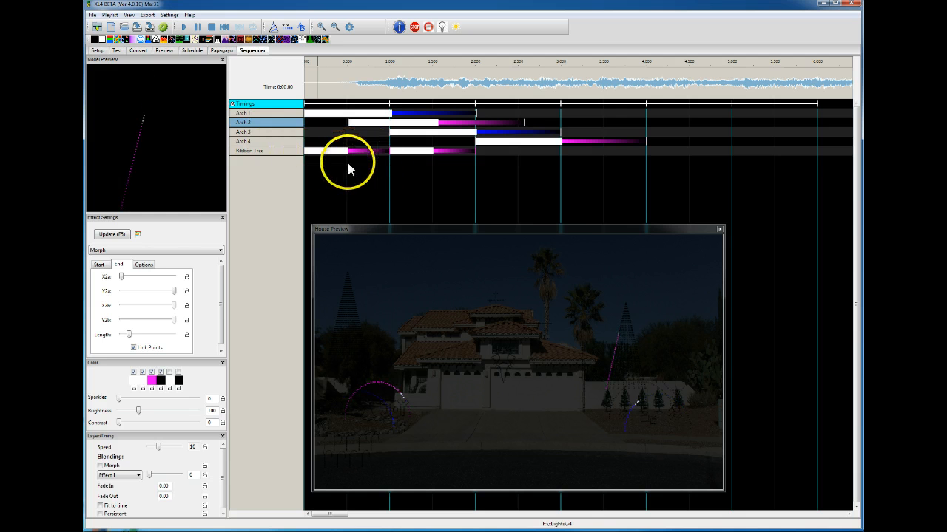
Add three more effect layers to the Ribbon Tree model.
right_click(239, 151)
click(261, 156)
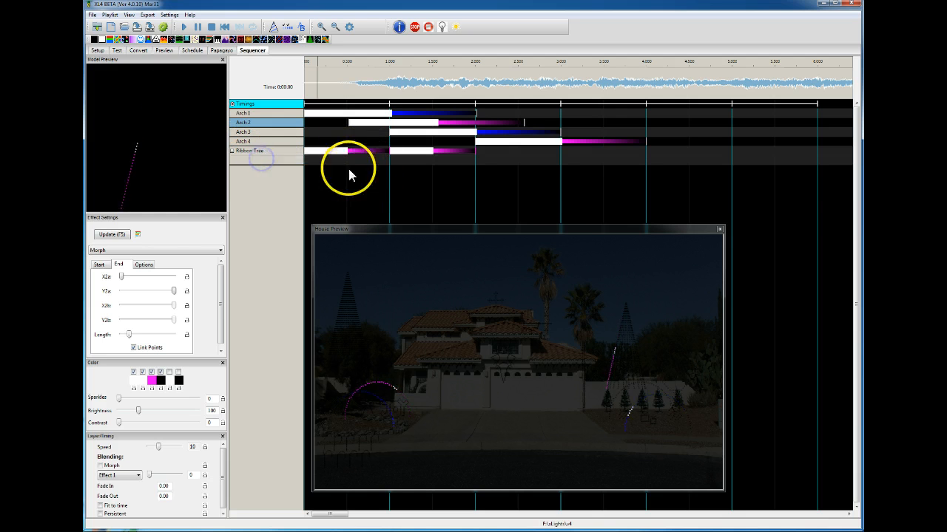
right_click(266, 156)
click(278, 157)
right_click(252, 151)
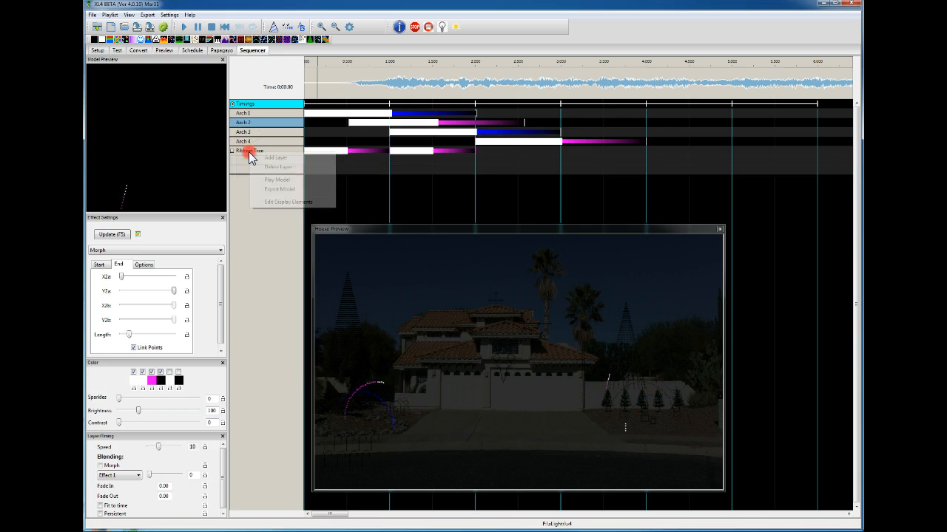
click(286, 158)
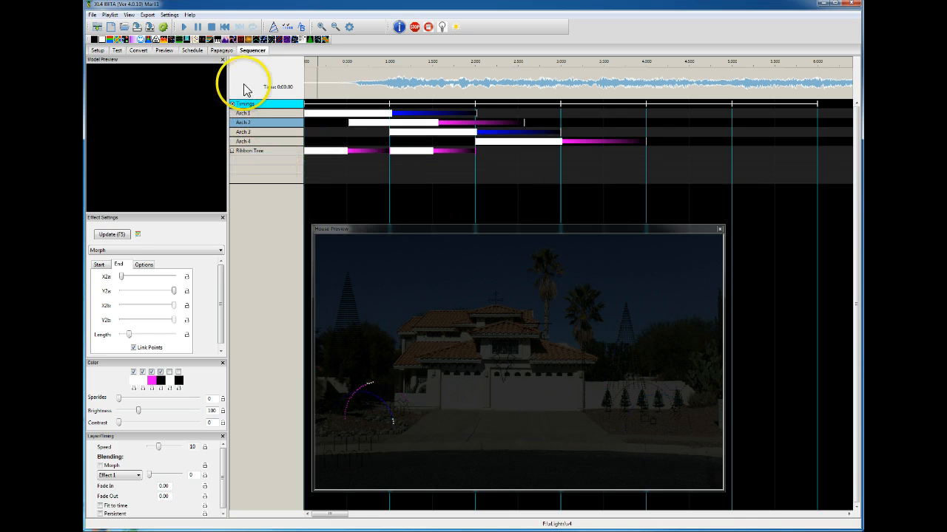
Place a Morph on the Ribbon Tree's second layer, running from about 0.3 to 1 second.
click(346, 84)
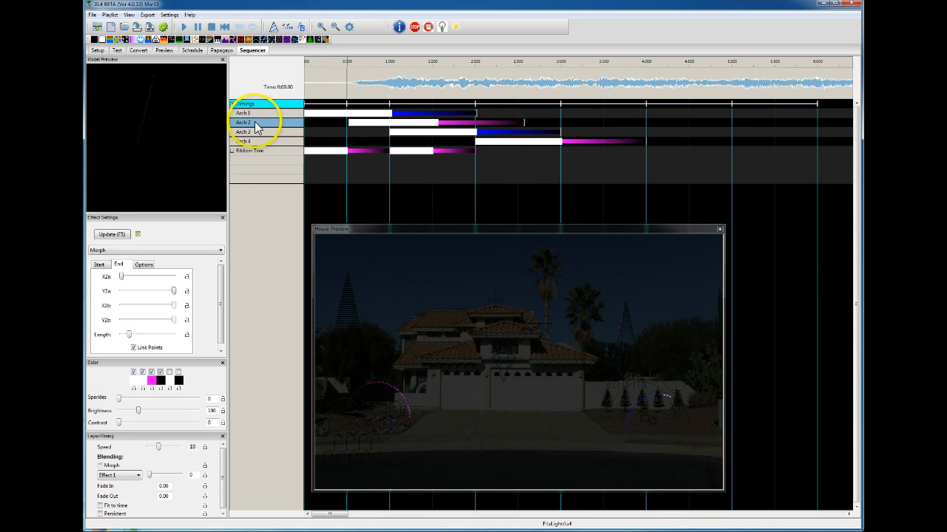
drag(211, 38, 329, 161)
click(344, 160)
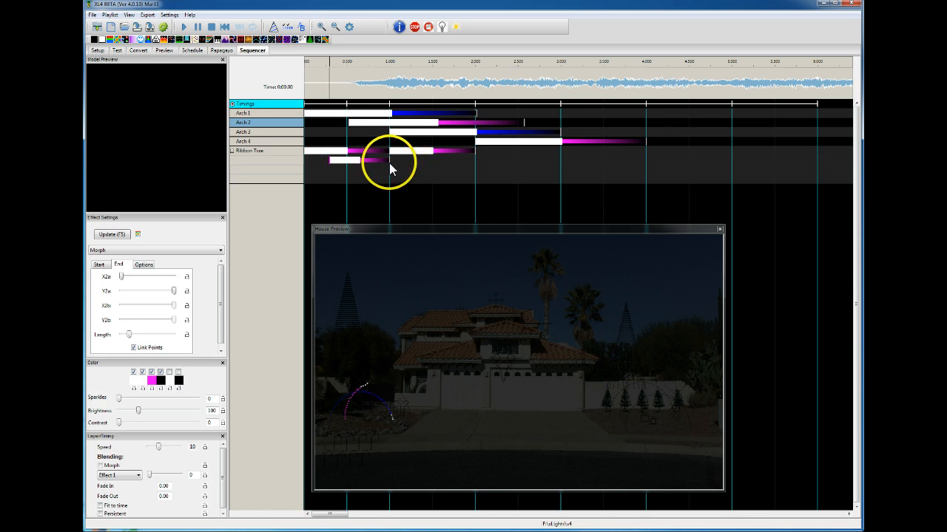
Extend the Ribbon Tree's second-layer Morph to about 1.4 seconds and delete the first layer's Morph running from 1 to 2 seconds.
mouse_move(389, 162)
mouse_down()
mouse_move(418, 162)
mouse_move(406, 153)
mouse_up()
key(Delete)
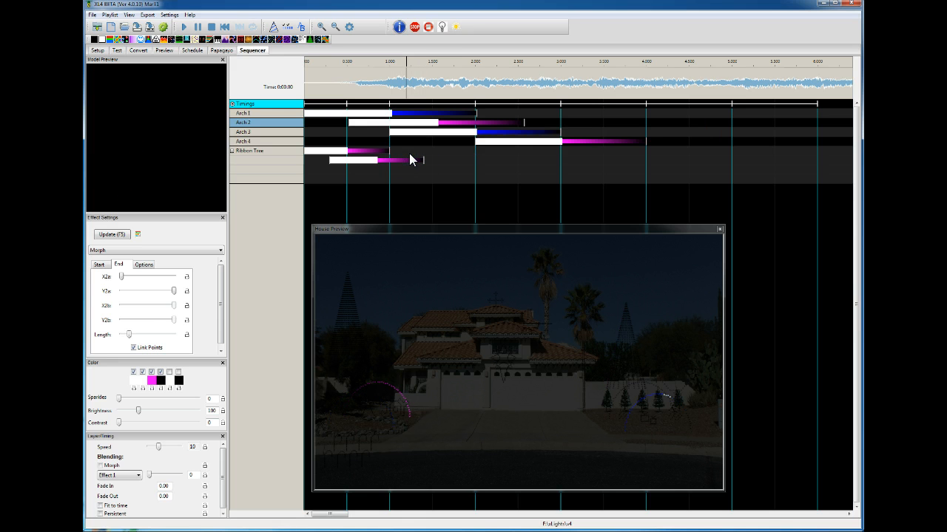
Raise the second-layer Morph's start X1a to about a quarter of its range and its end X2a to just over a third.
click(337, 163)
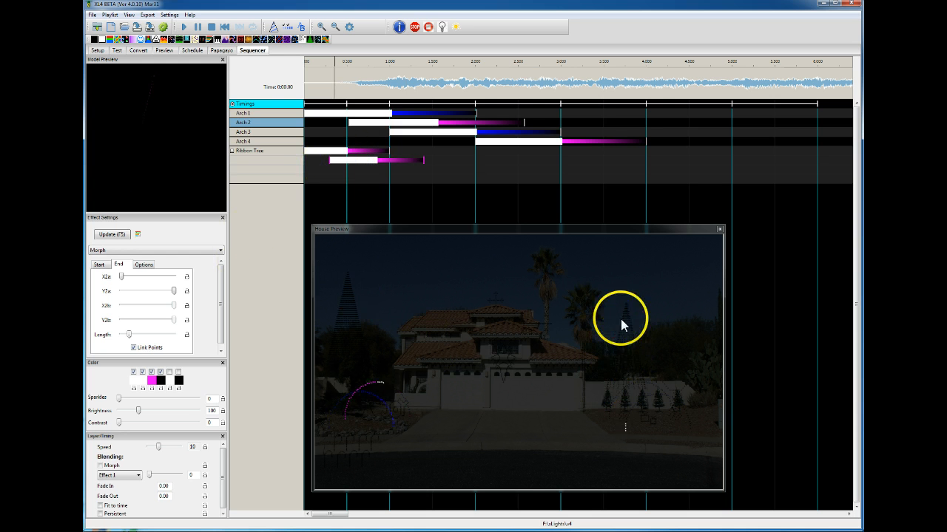
click(98, 265)
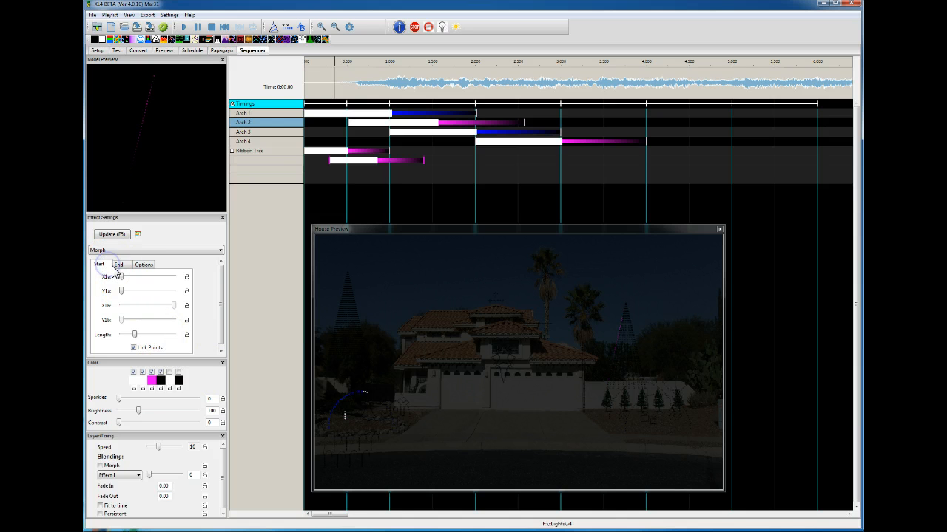
drag(121, 275, 123, 276)
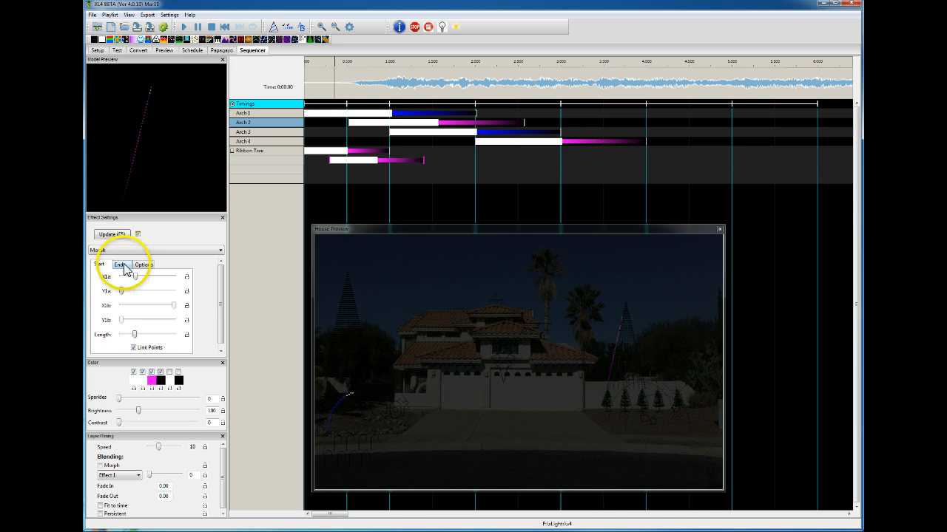
click(111, 234)
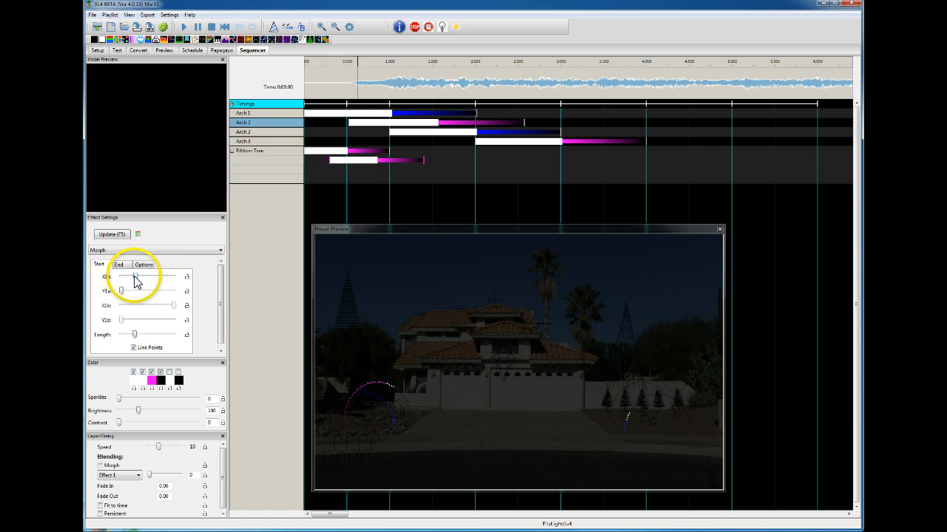
drag(134, 276, 141, 278)
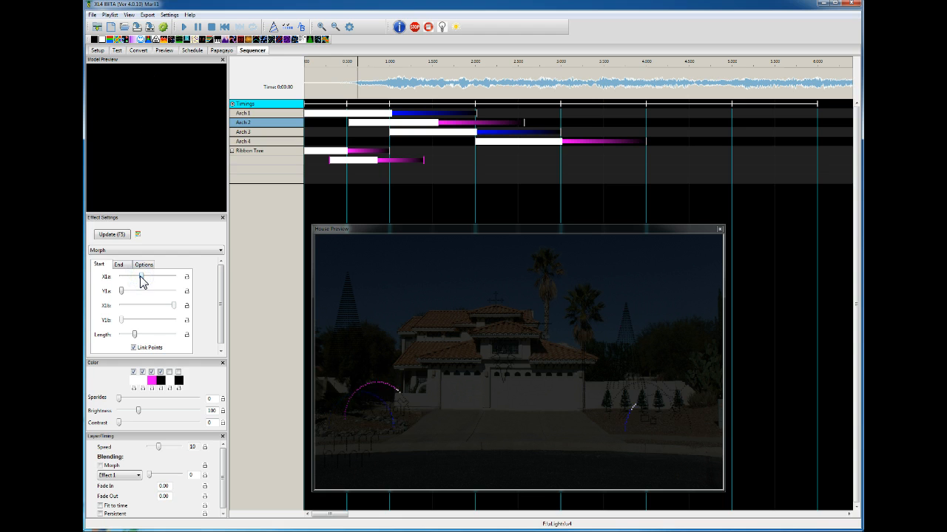
click(123, 266)
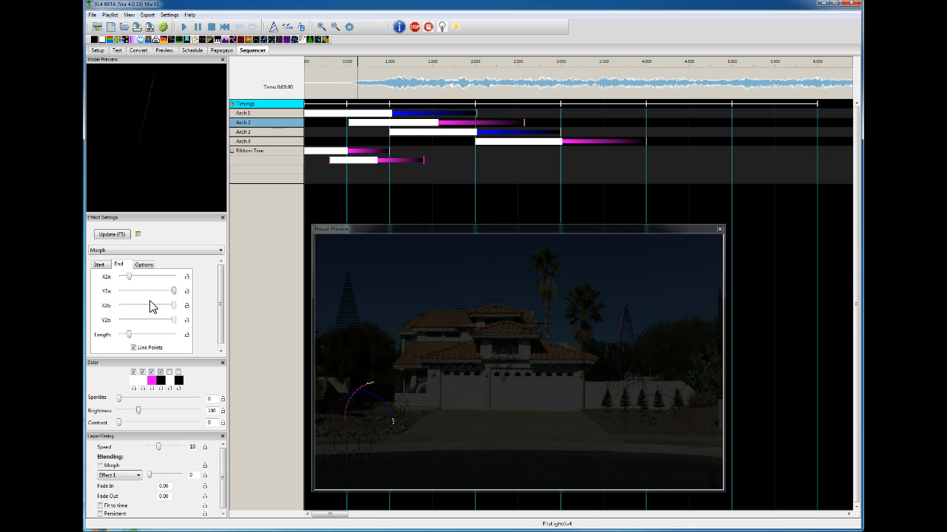
click(98, 265)
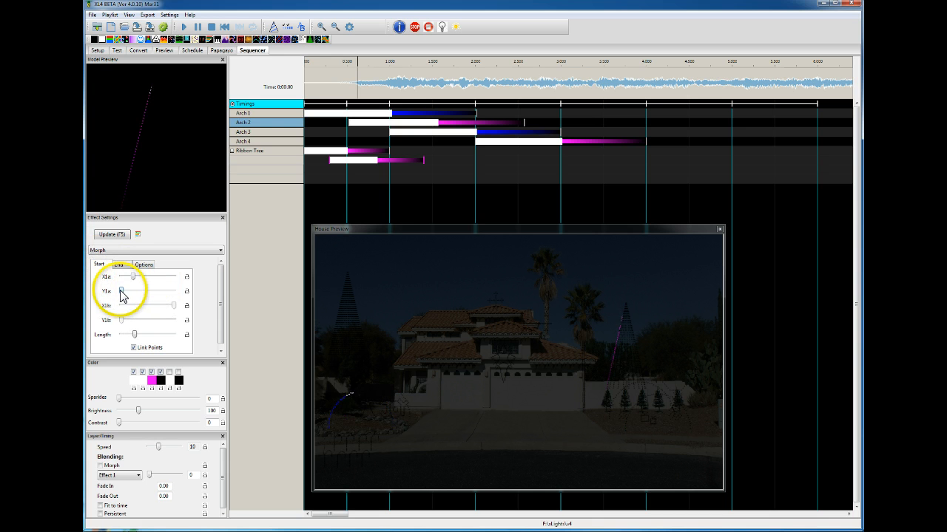
click(120, 267)
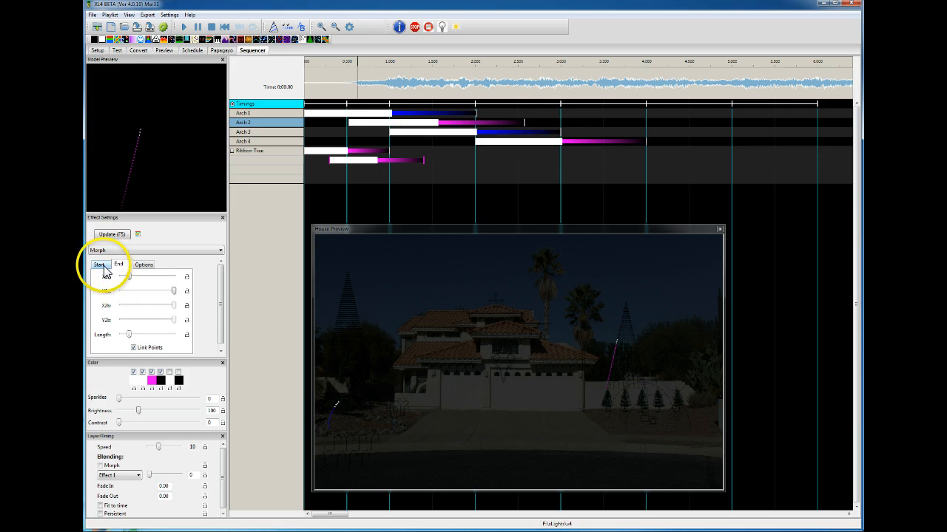
click(104, 265)
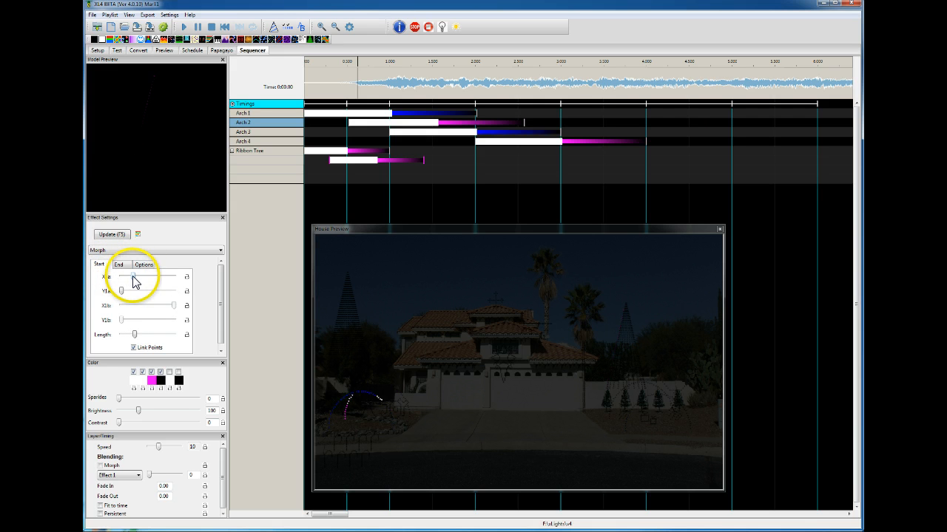
click(119, 265)
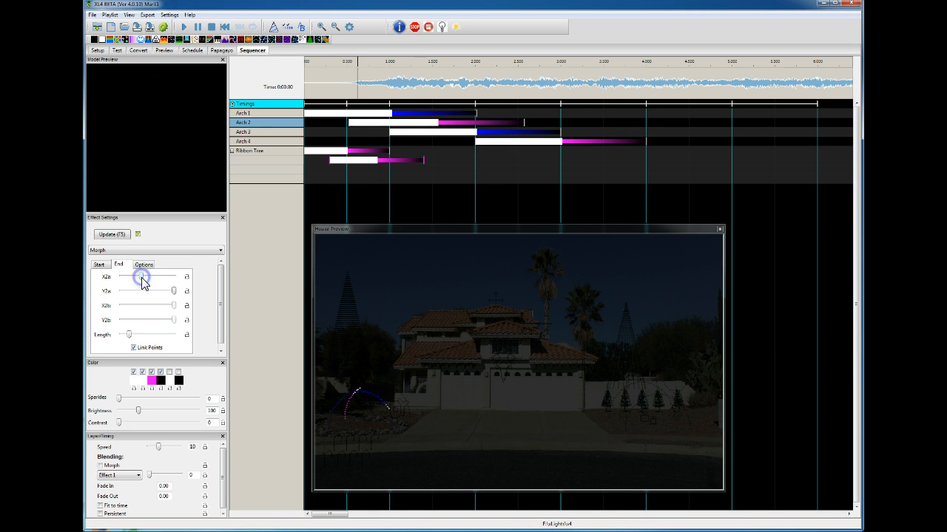
click(148, 276)
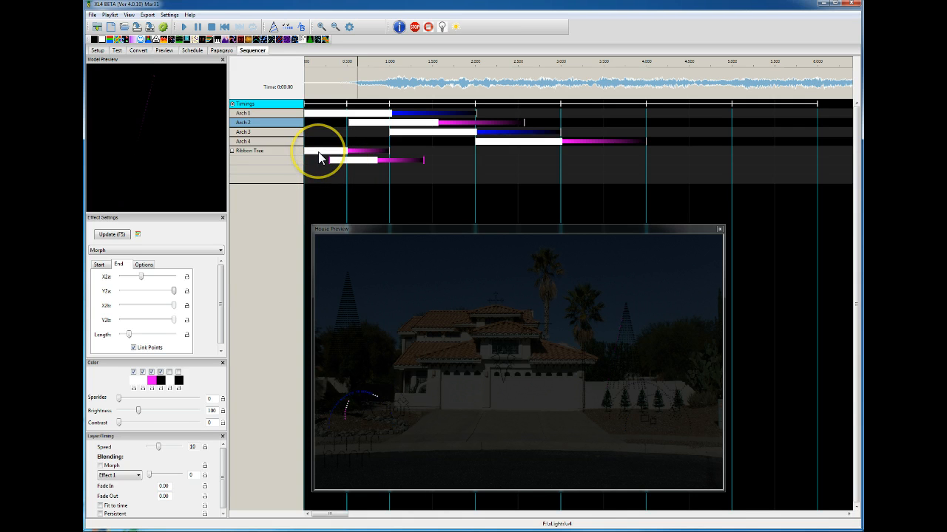
Set the blending to "1 reveals 2" for both the first-layer and second-layer Morphs on the Ribbon Tree.
click(319, 153)
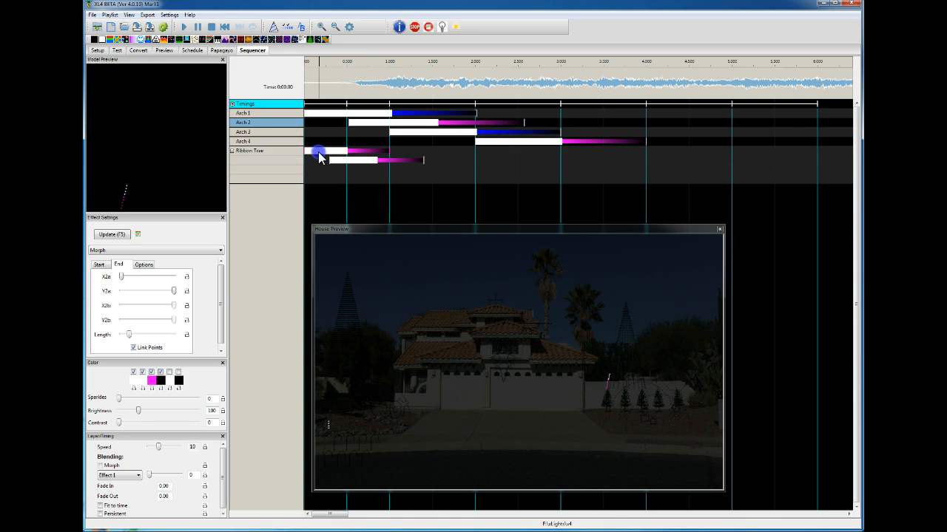
click(125, 476)
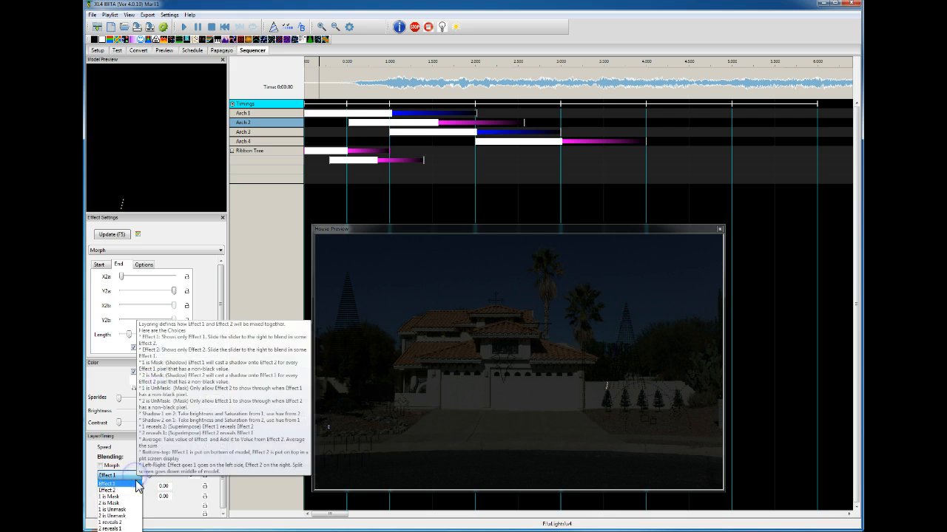
click(115, 522)
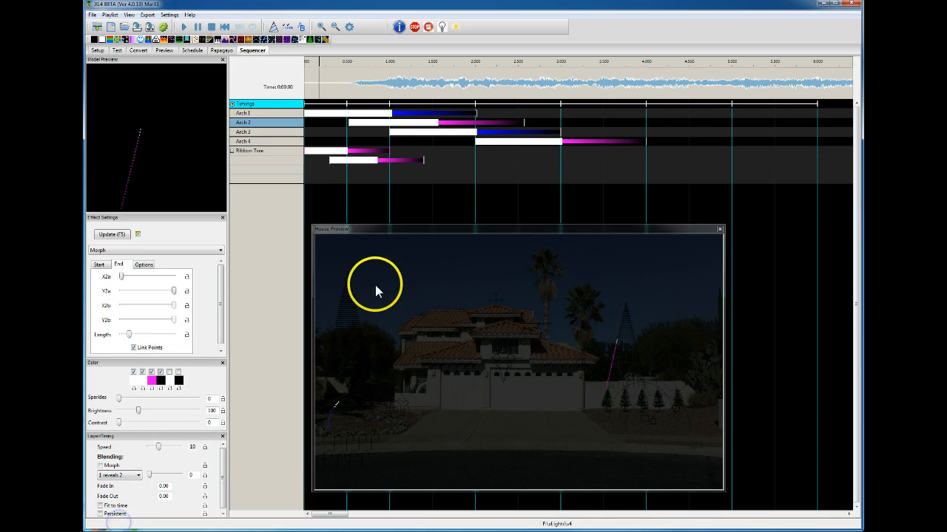
click(344, 160)
click(139, 475)
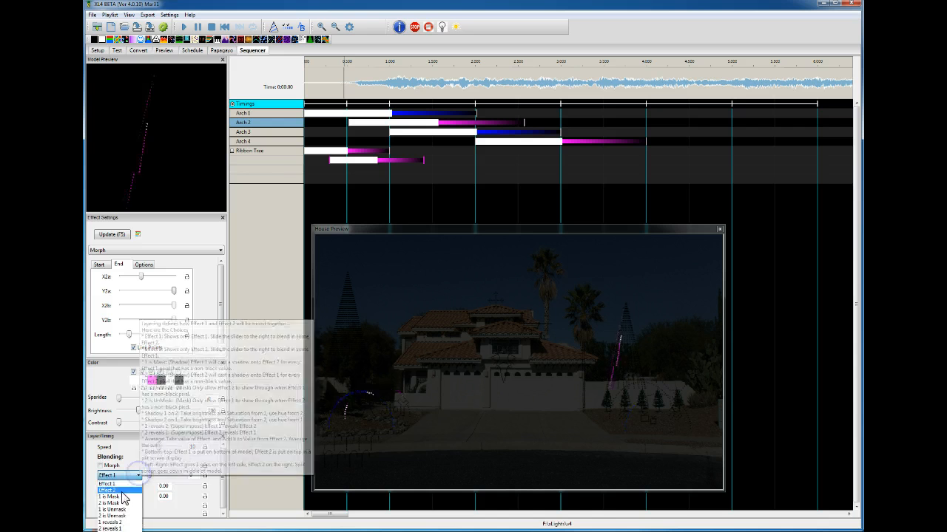
click(116, 525)
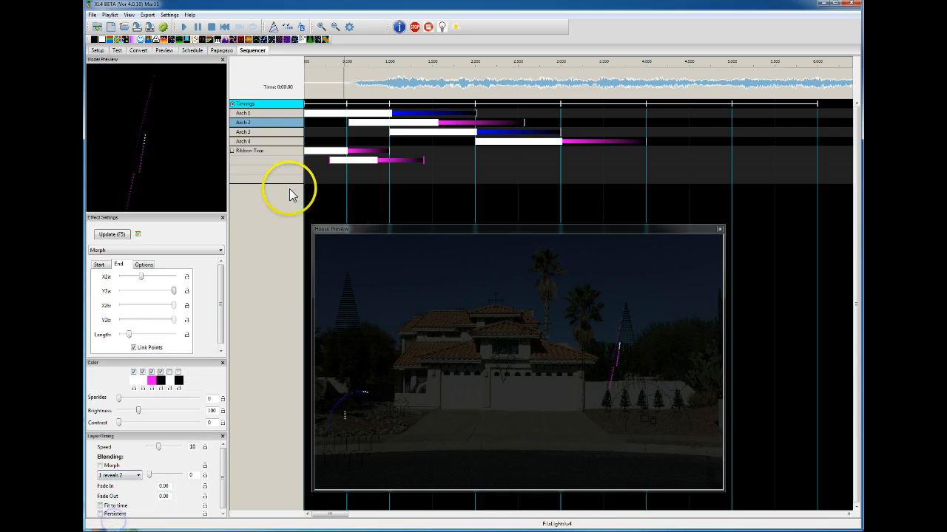
Preview the Ribbon Tree's first-layer Morph and shorten the second-layer Morph to end at about 1.35 seconds.
click(313, 151)
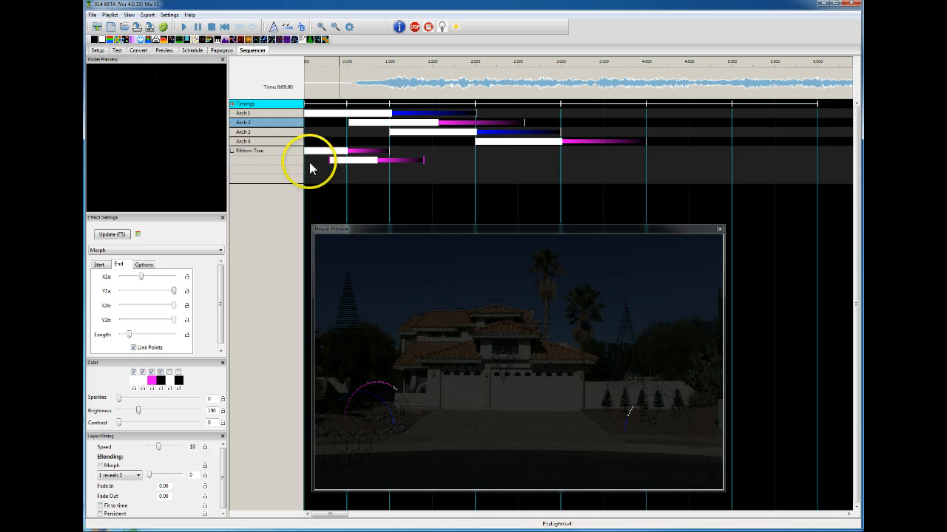
click(421, 159)
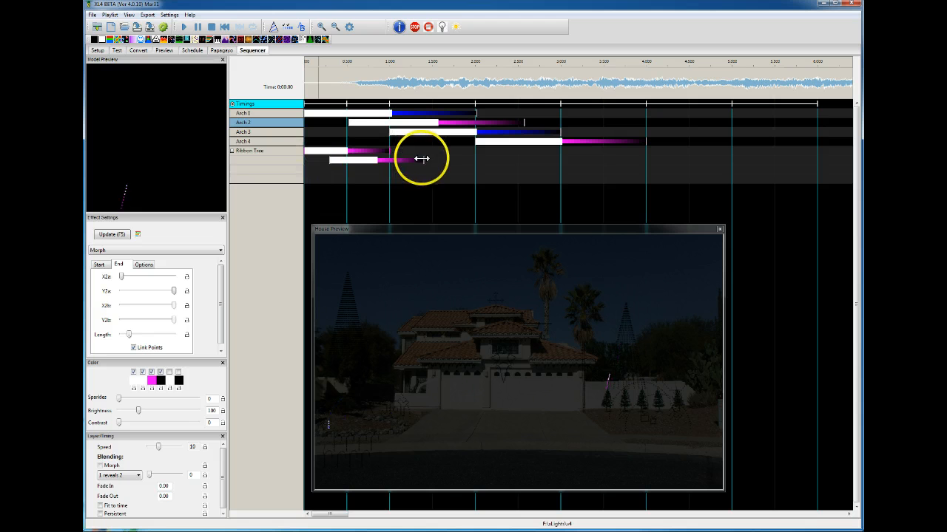
drag(421, 158, 417, 158)
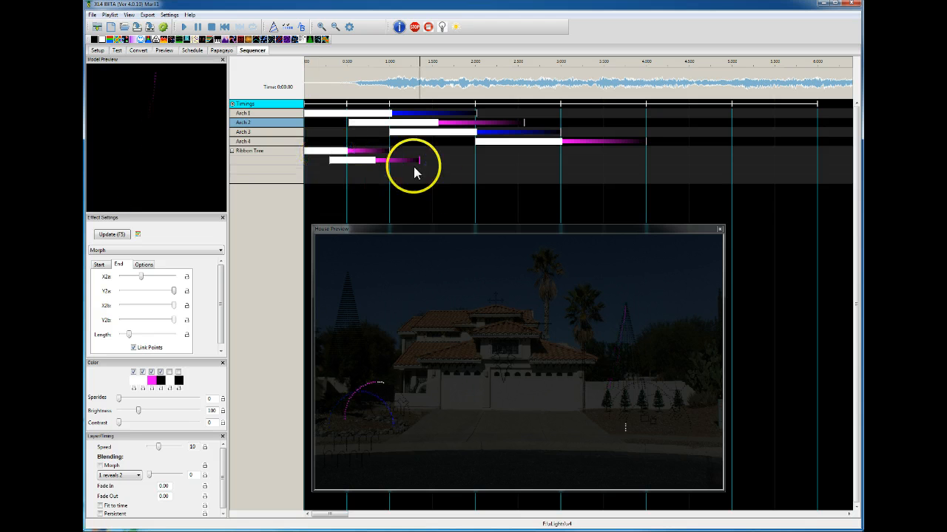
Compare the two Ribbon Tree Morphs and lower the second-layer Morph's end X2a to about a quarter of its range.
click(316, 154)
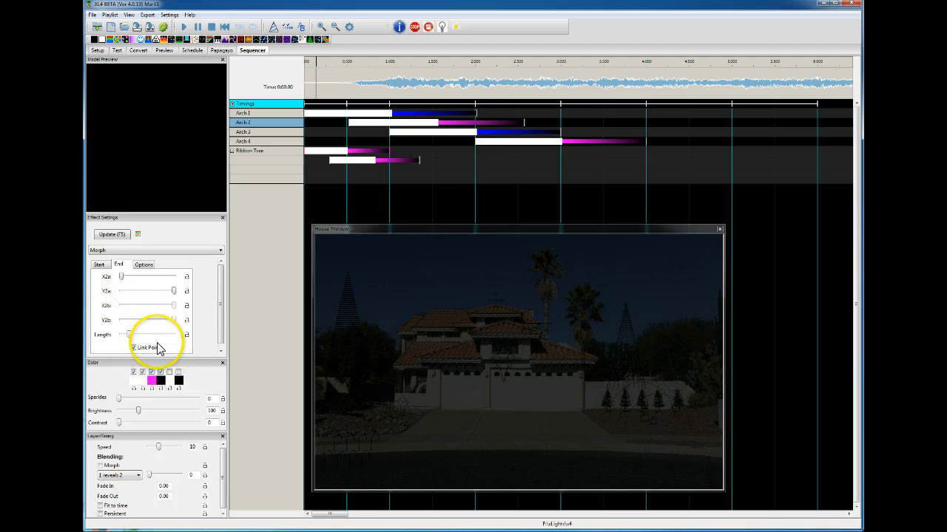
click(358, 162)
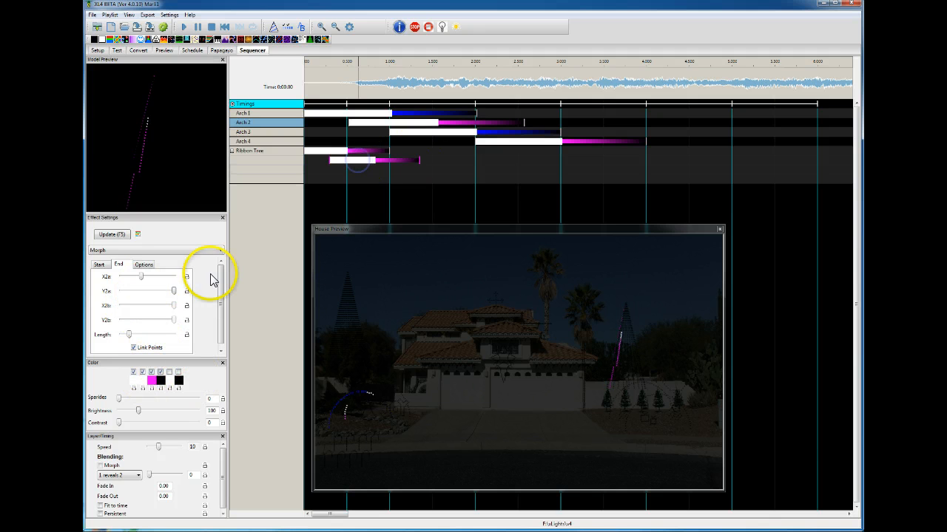
click(99, 264)
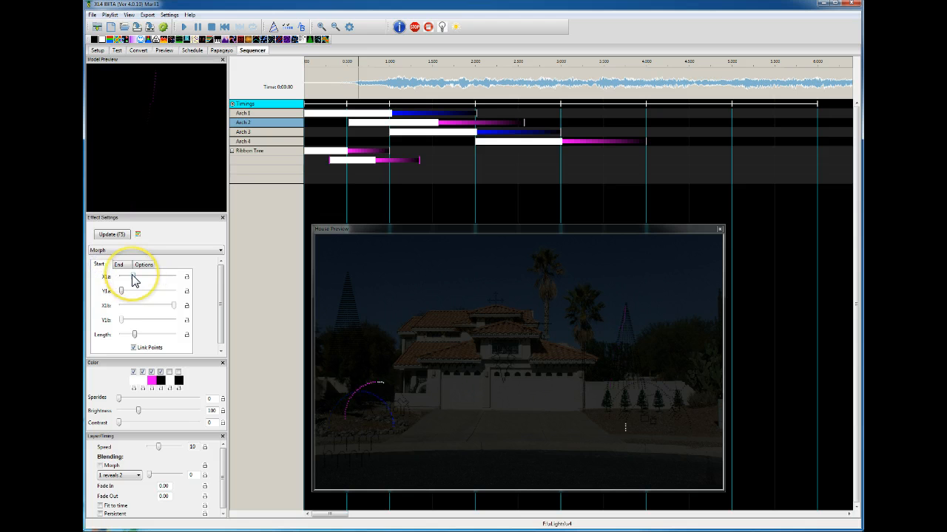
click(123, 266)
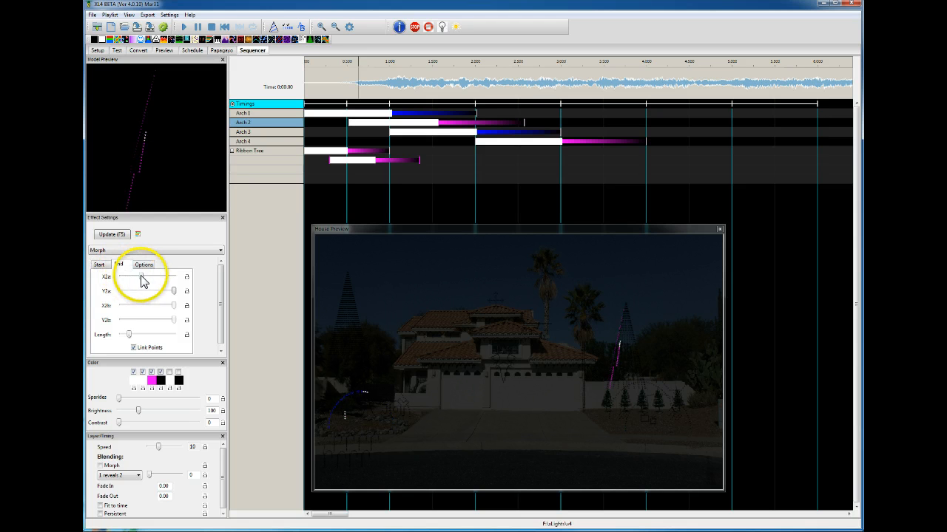
drag(140, 276, 136, 277)
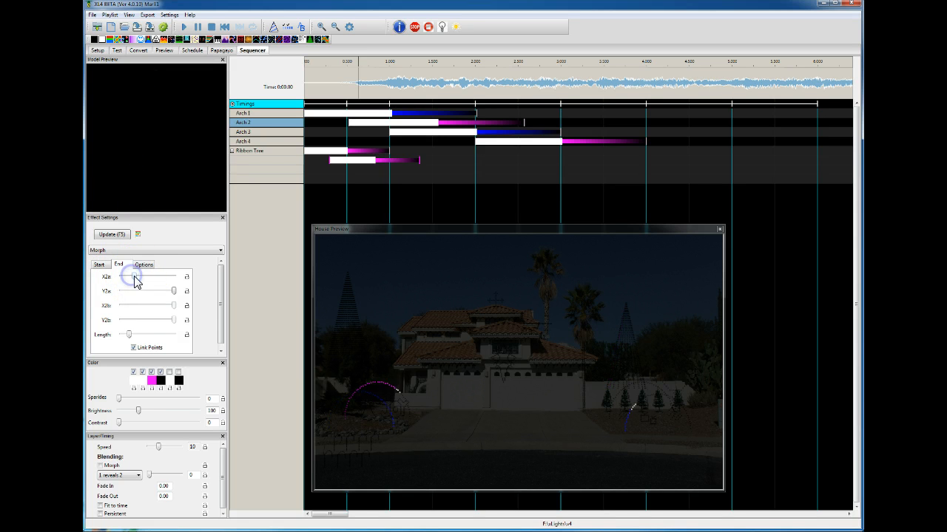
Place a Morph with the second-layer Morph's settings on the Ribbon Tree's third layer, running from about 0.7 to 1.7 seconds.
click(355, 161)
drag(212, 39, 390, 169)
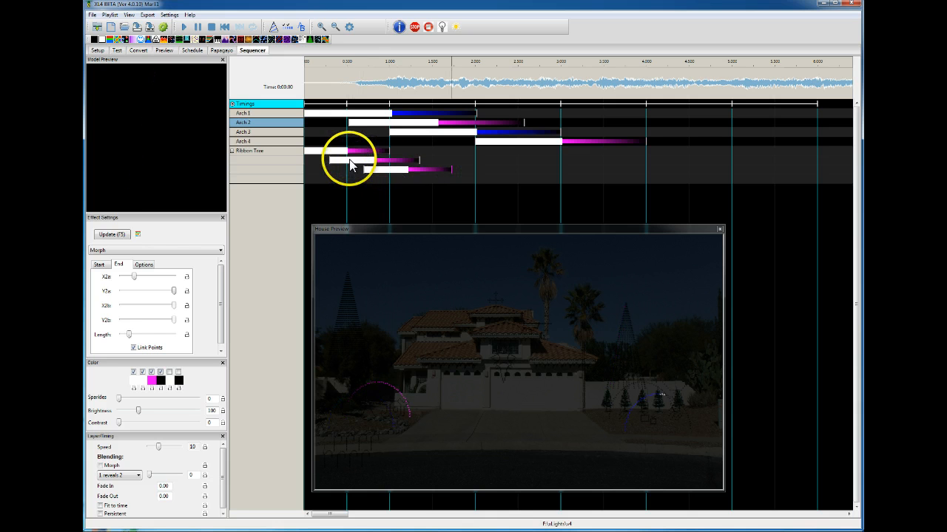
Change the magenta colour to cyan on the second-layer Morph and to violet on the third-layer Morph.
click(353, 161)
click(152, 380)
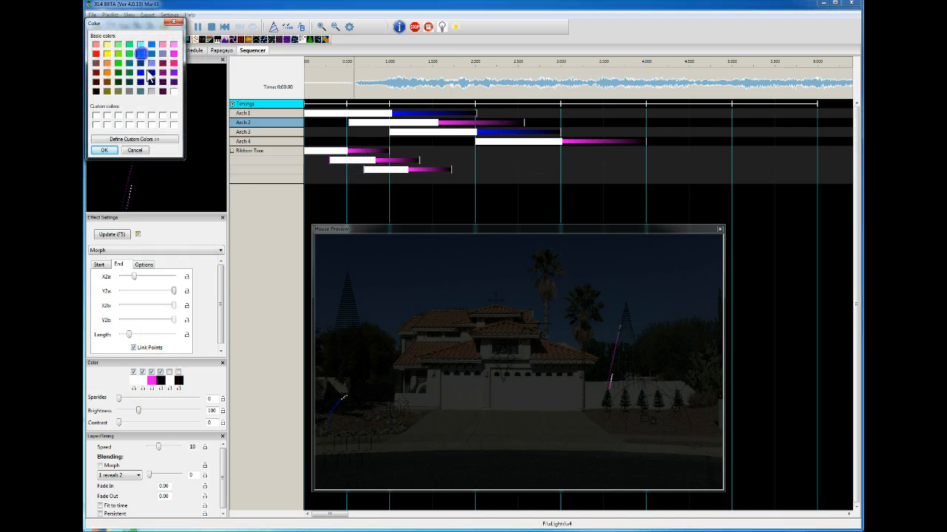
click(102, 150)
click(394, 170)
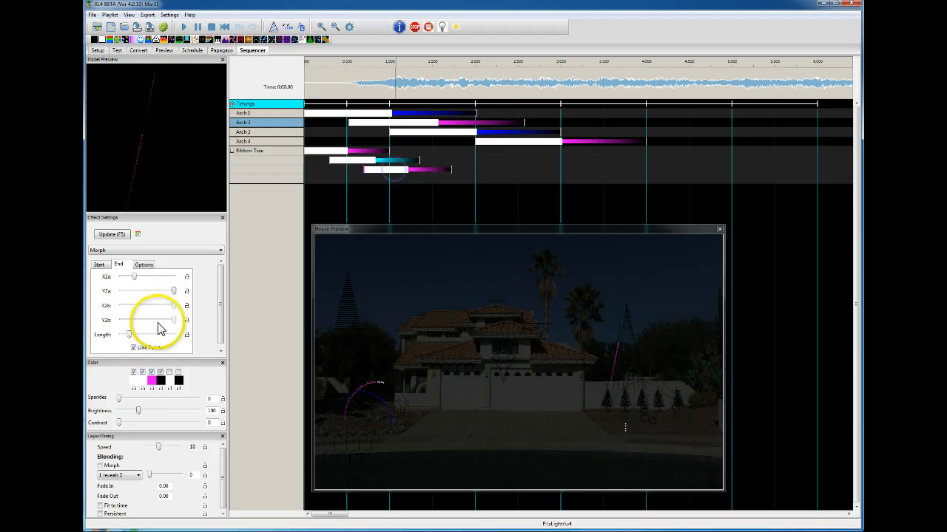
click(151, 380)
click(173, 72)
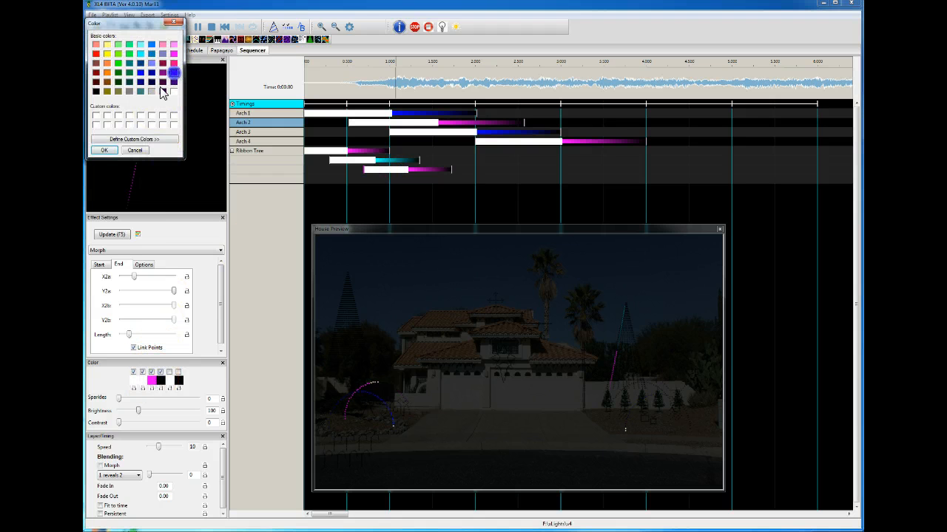
click(103, 150)
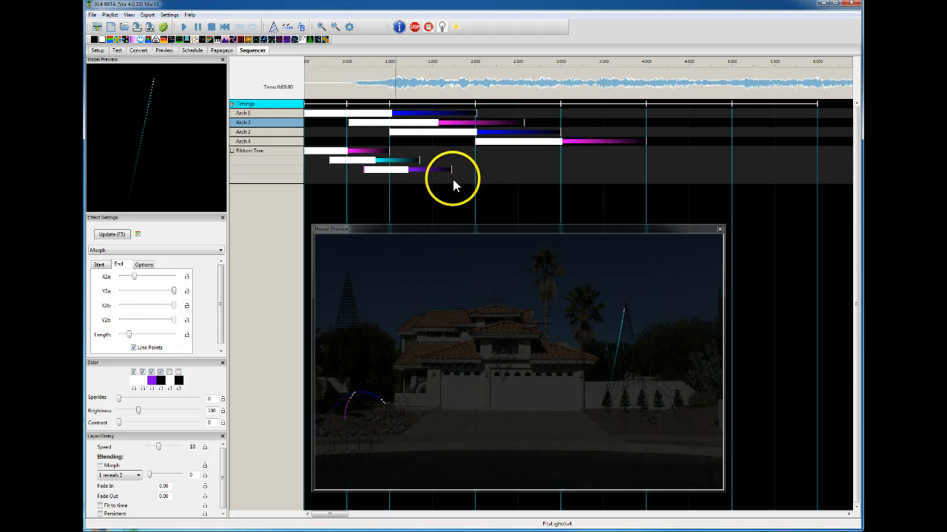
Set the third-layer Morph's start X1a just past mid-range and its end X2a to about a fifth, and preview it.
click(372, 170)
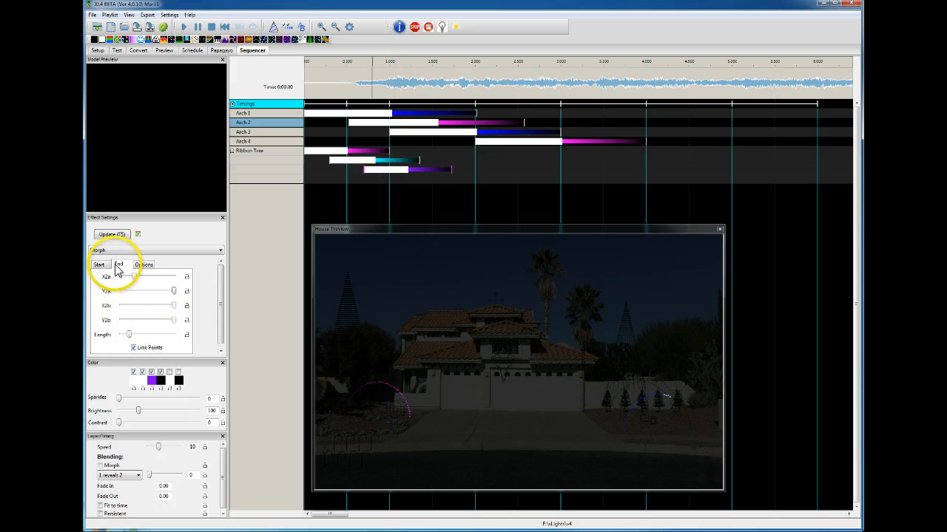
click(99, 264)
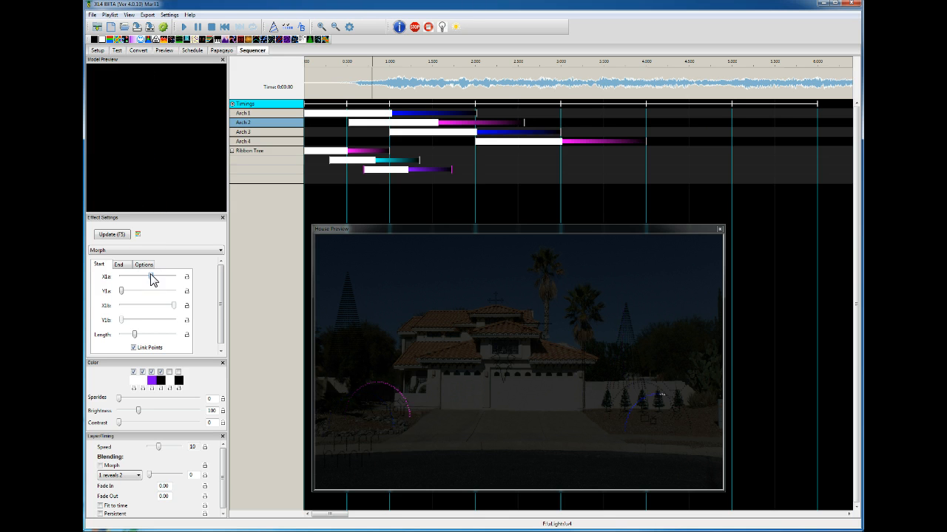
click(119, 264)
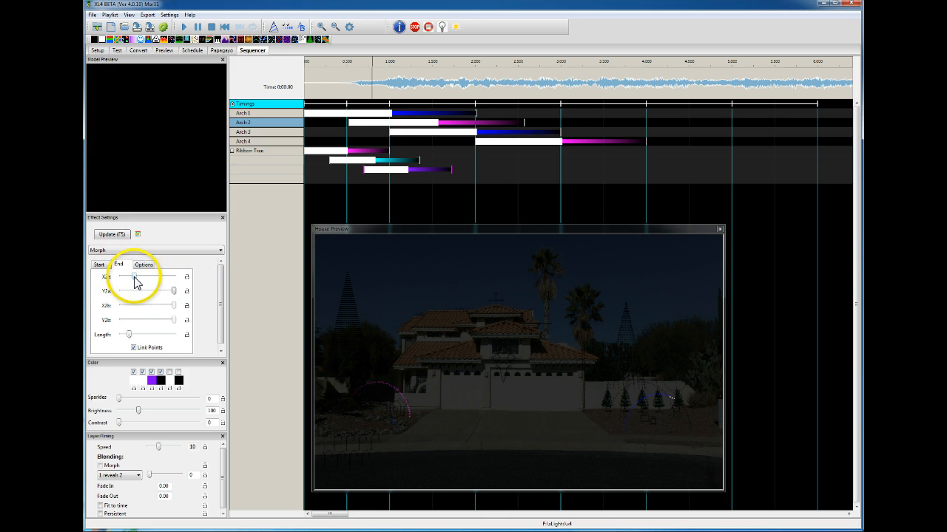
drag(134, 278, 132, 276)
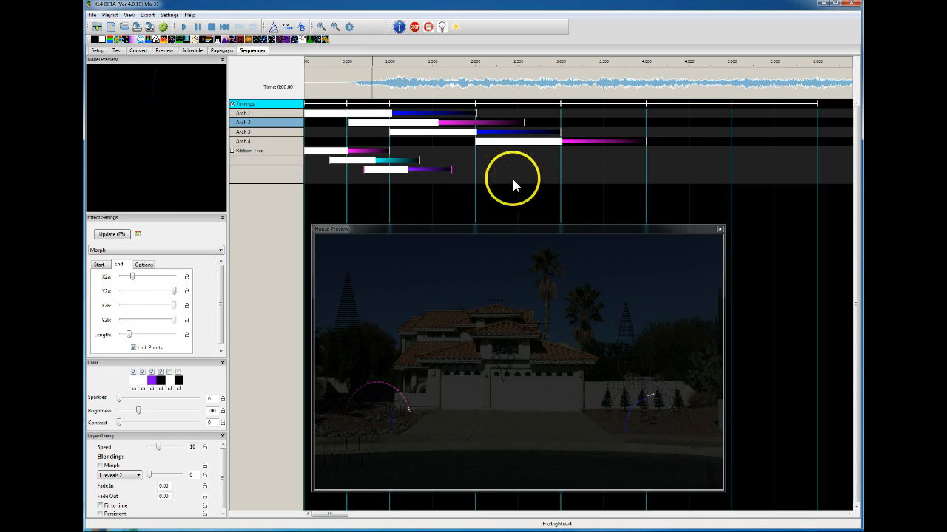
click(383, 175)
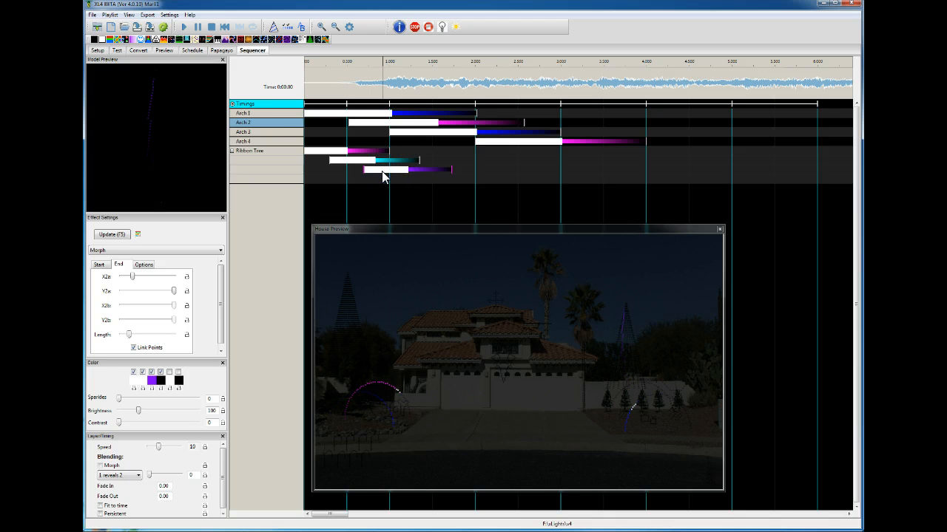
Place a Morph with the third-layer Morph's settings on the Ribbon Tree's second layer, from 4 to 5 seconds.
click(521, 147)
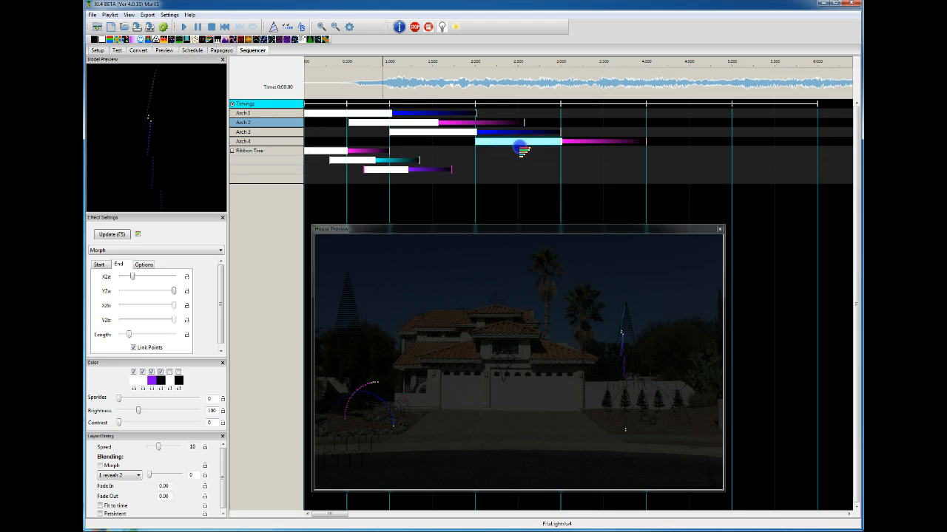
click(675, 173)
click(678, 161)
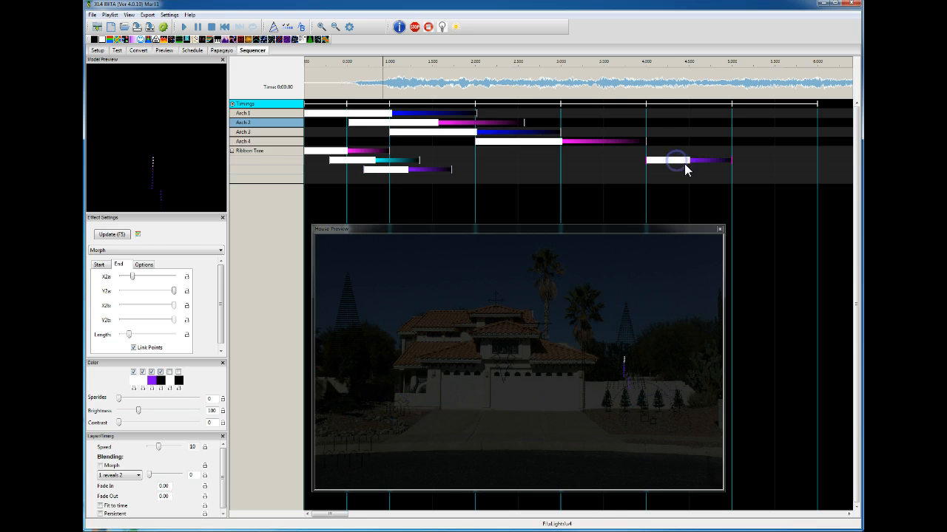
Set the new Ribbon Tree Morph's start X1a to its minimum and unlink its start points.
click(98, 264)
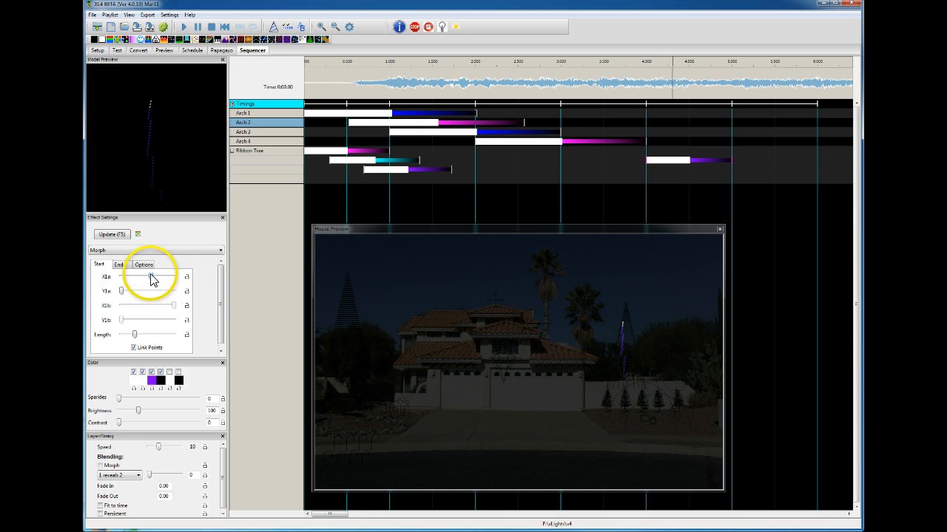
drag(152, 277, 142, 279)
click(134, 347)
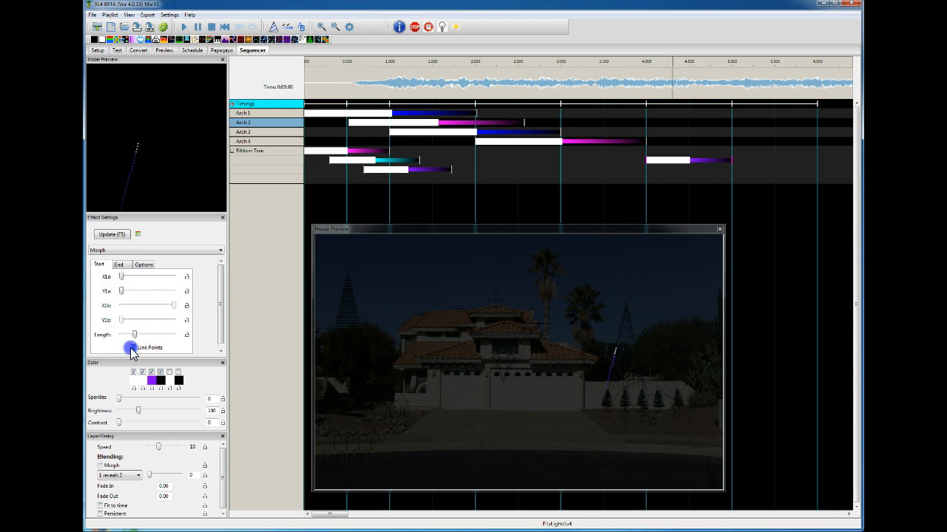
drag(122, 291, 114, 323)
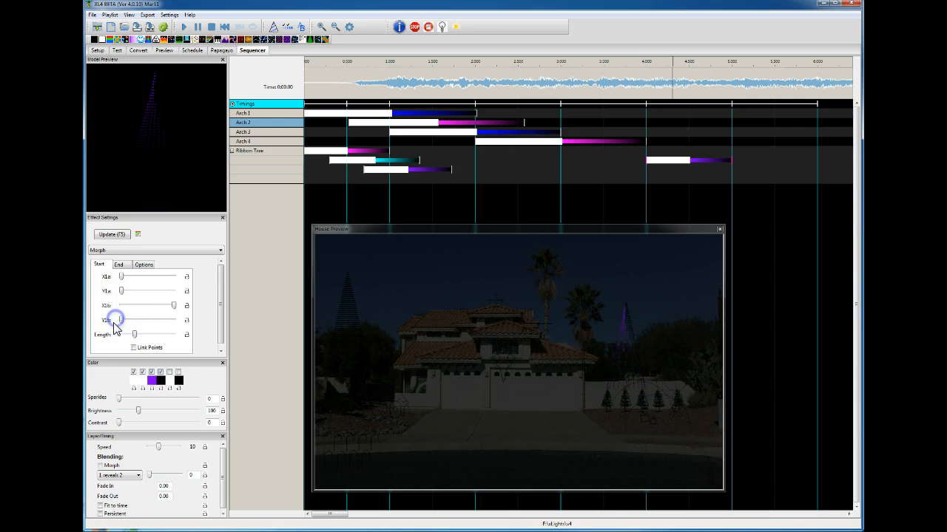
click(179, 304)
Set the same Morph's end X2a to its minimum and unlink its end points.
click(119, 264)
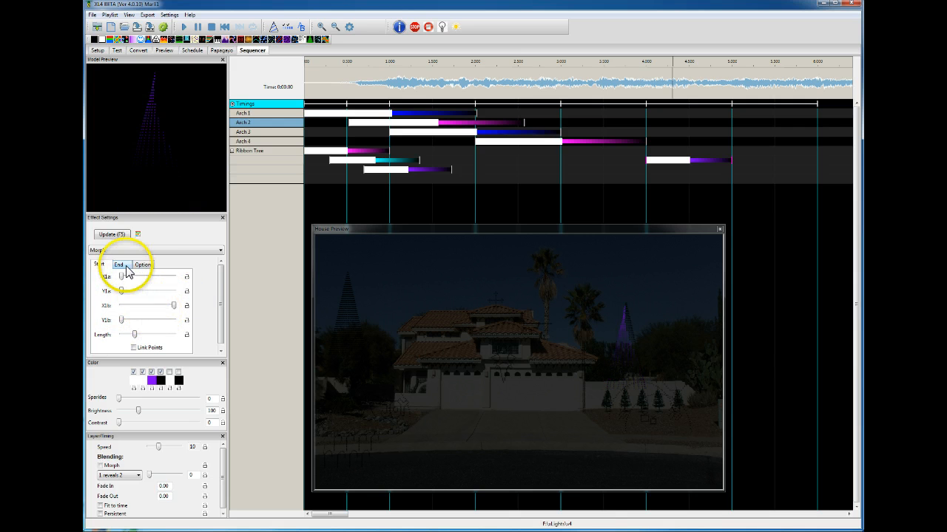
drag(133, 276, 120, 276)
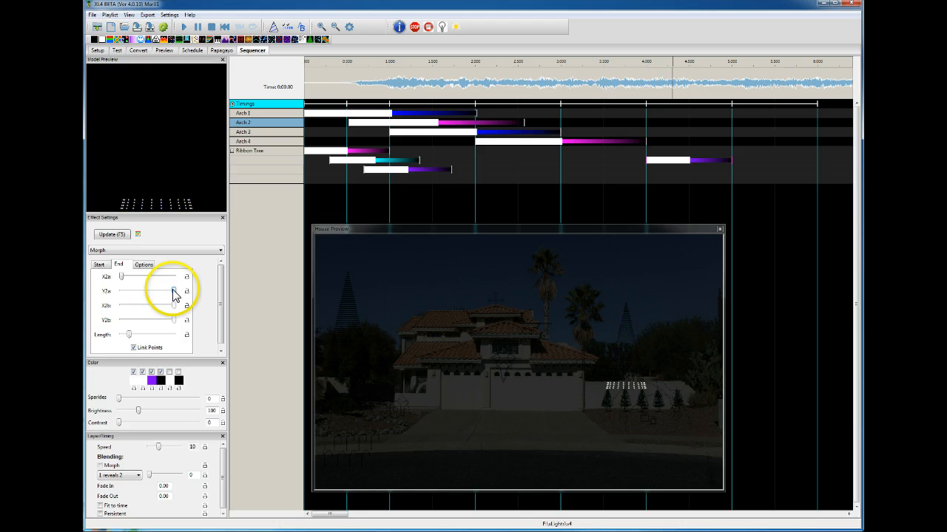
click(134, 348)
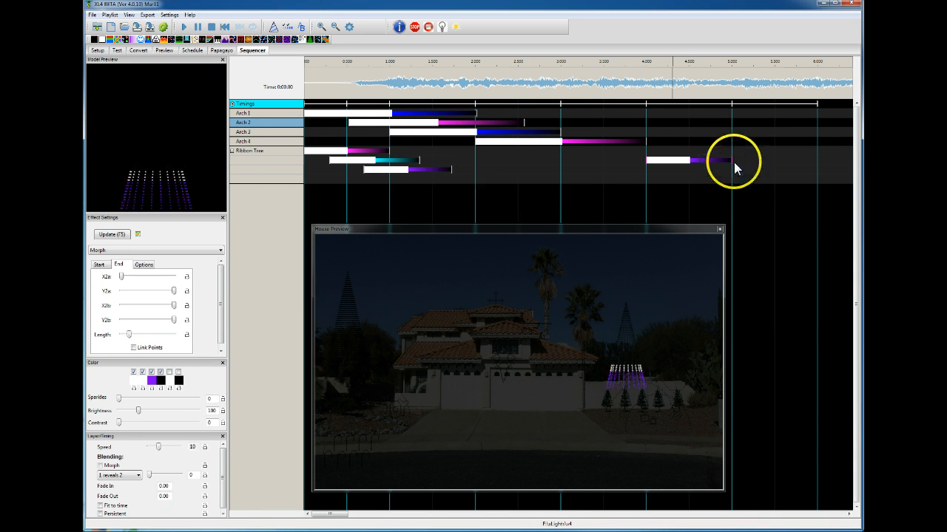
Extend the new Ribbon Tree Morph to end at about 6 seconds and preview it.
drag(731, 159, 817, 158)
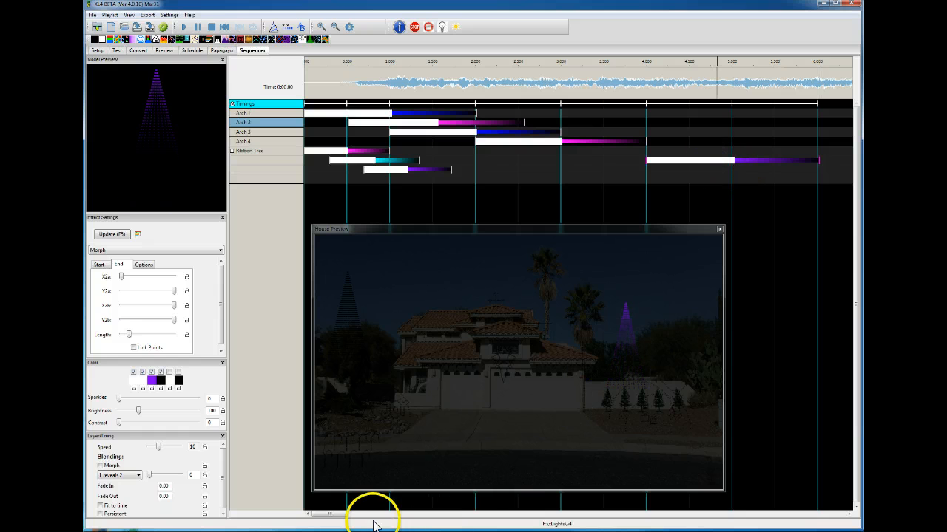
drag(332, 517, 354, 518)
click(388, 165)
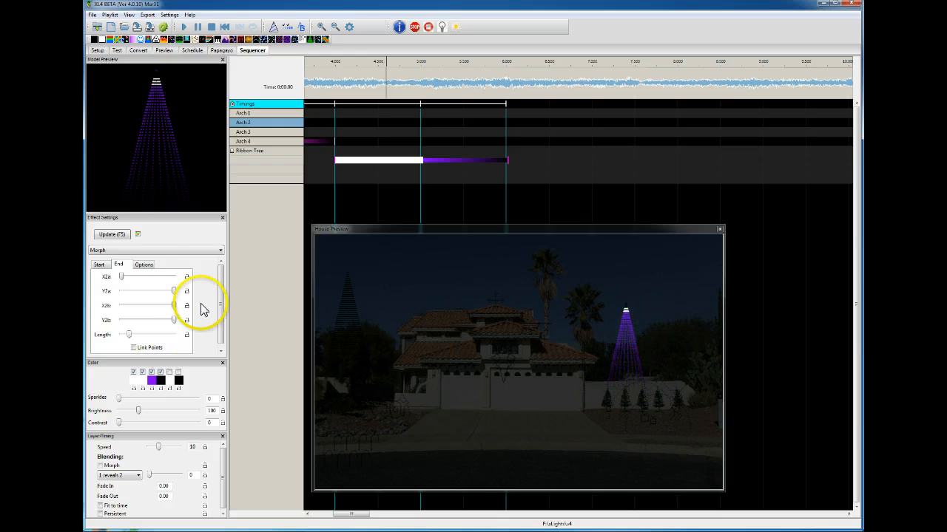
Try shorter and longer head durations and a different acceleration on the Ribbon Tree Morph, returning both to mid-range.
click(144, 266)
drag(152, 275, 140, 279)
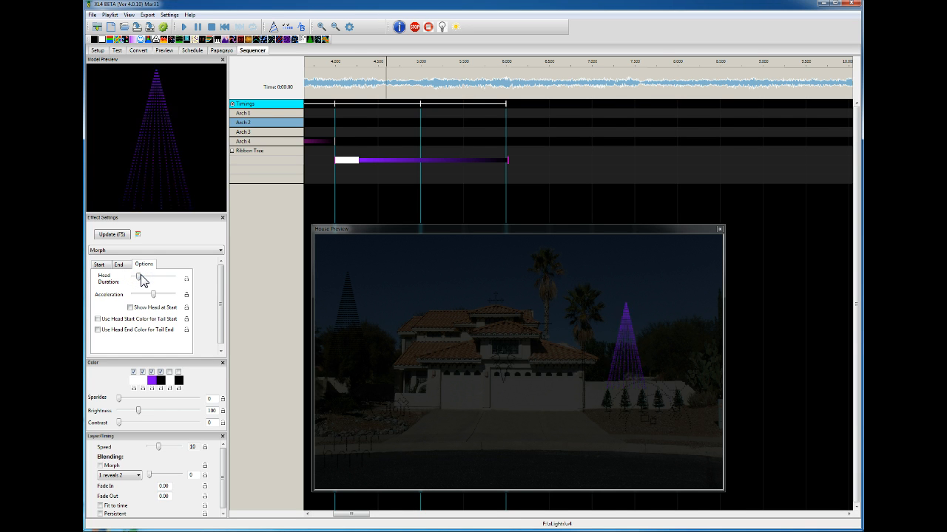
drag(140, 280, 165, 276)
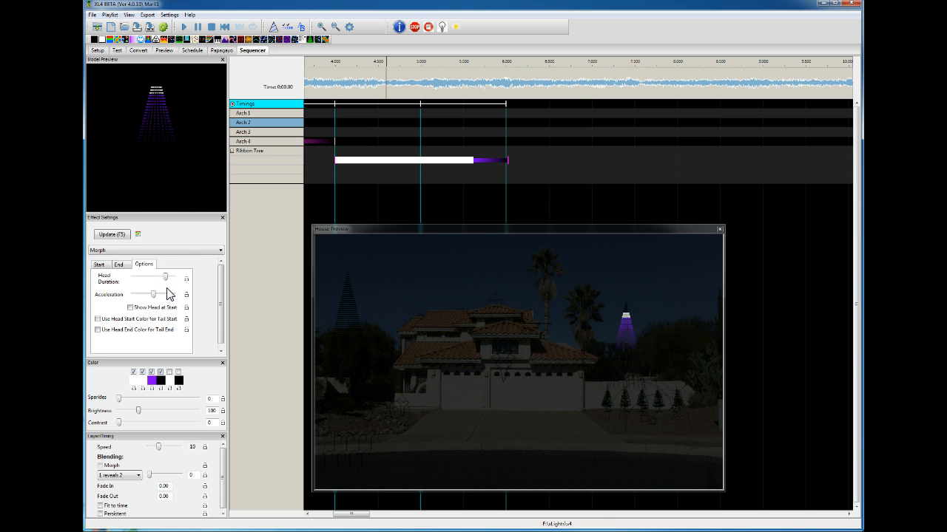
click(166, 278)
drag(167, 278, 153, 279)
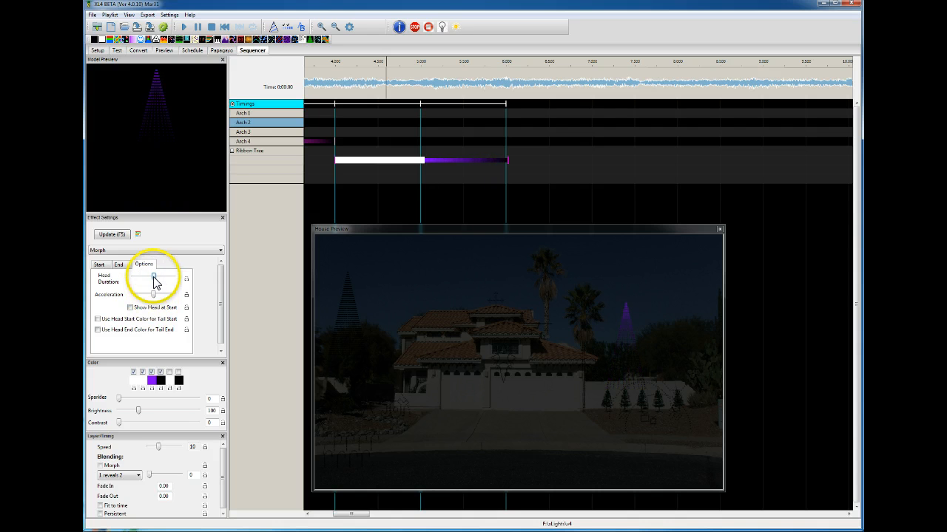
click(153, 297)
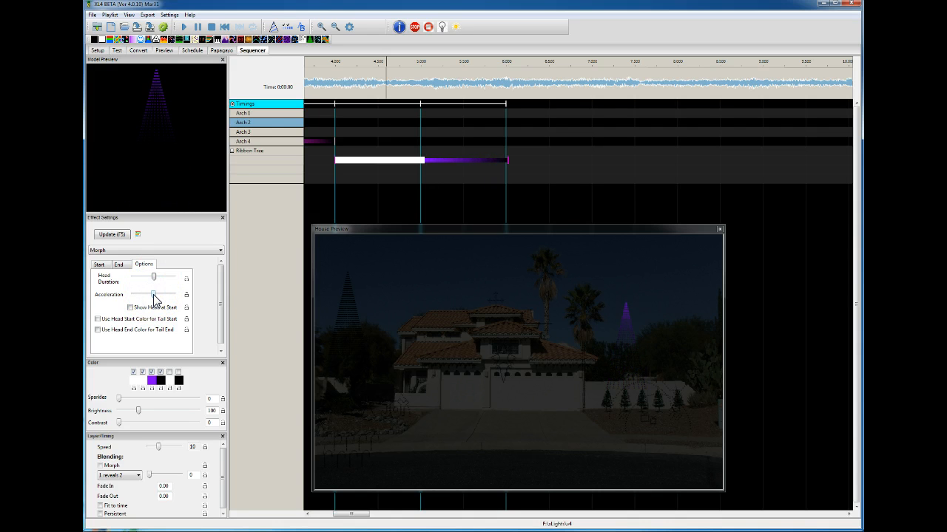
drag(155, 298, 165, 299)
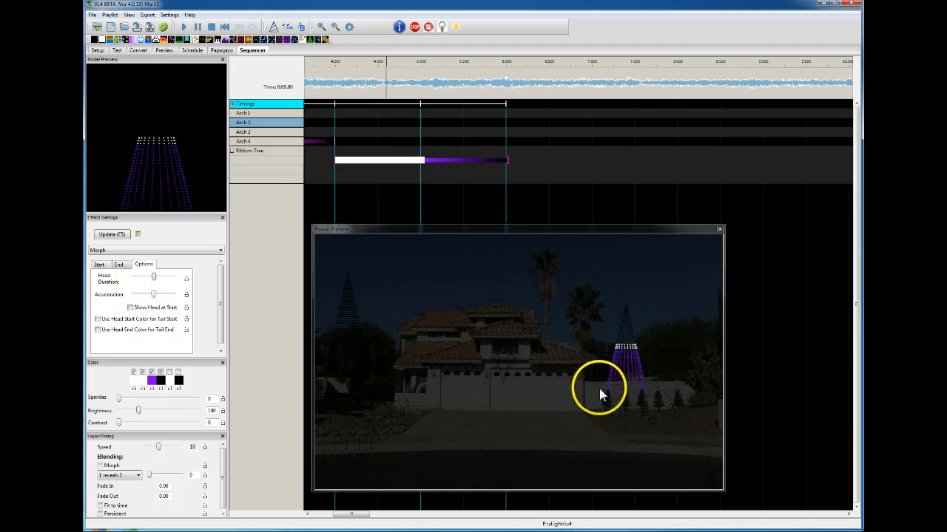
Try Show Head at Start on the Ribbon Tree Morph, preview it and turn the option back off.
click(99, 265)
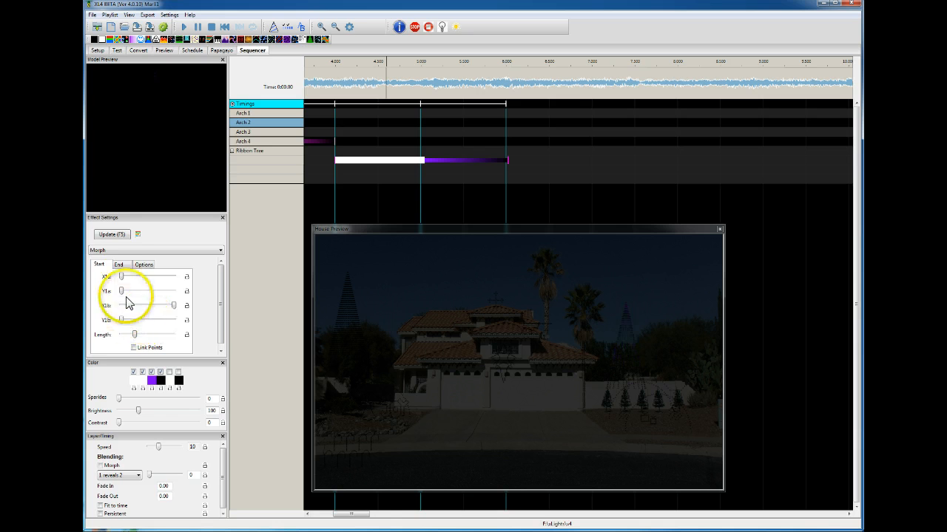
click(143, 265)
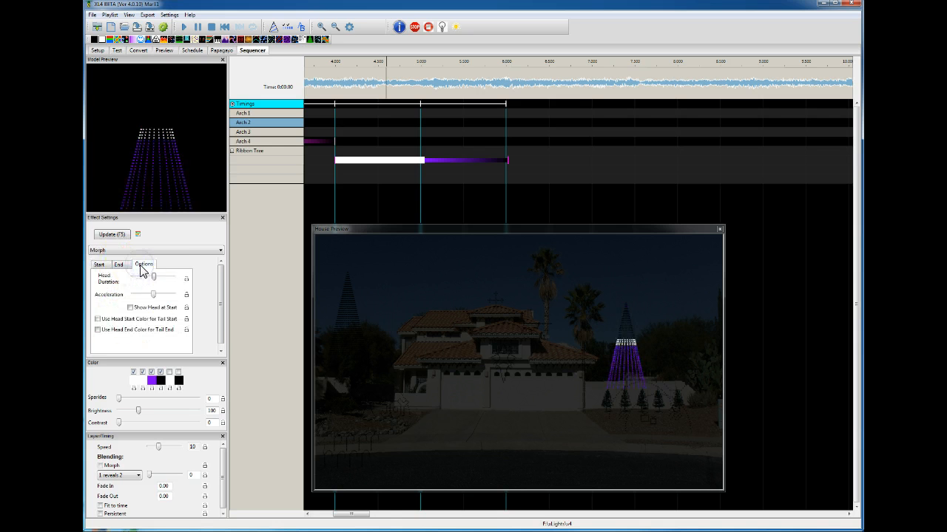
click(130, 307)
click(170, 206)
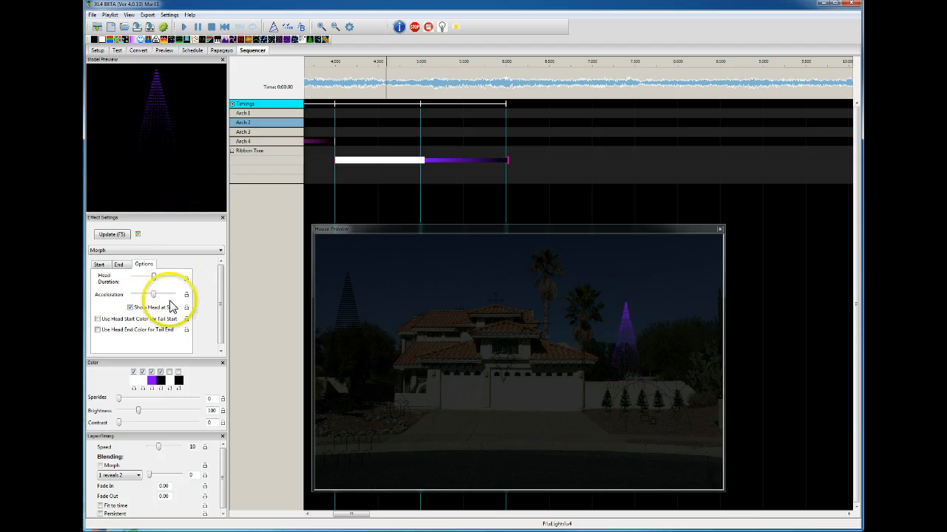
click(130, 308)
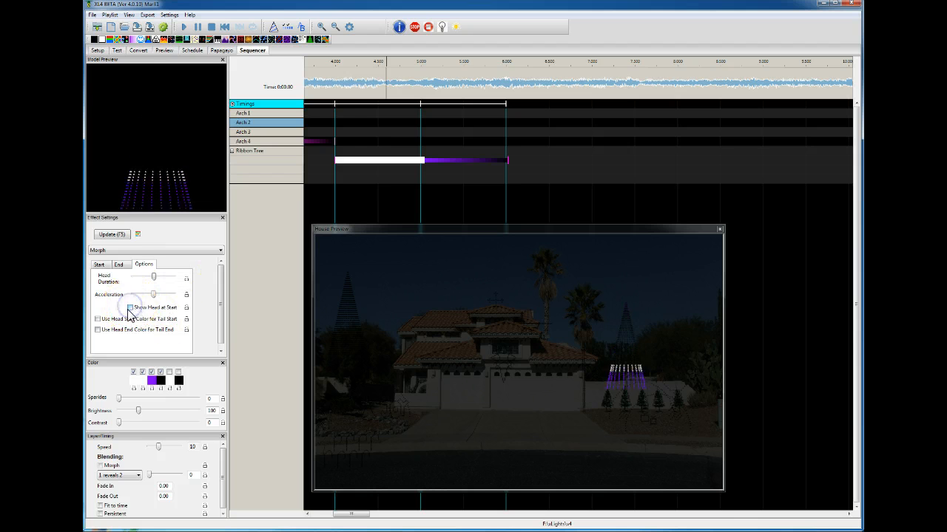
Try the Morph's head start color for the tail start and its head end color for the tail end.
click(97, 319)
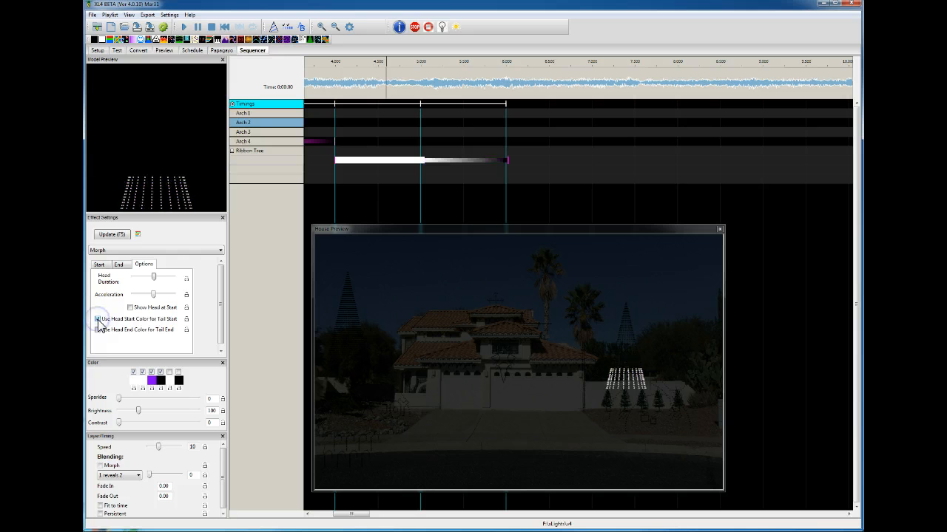
click(97, 319)
click(98, 319)
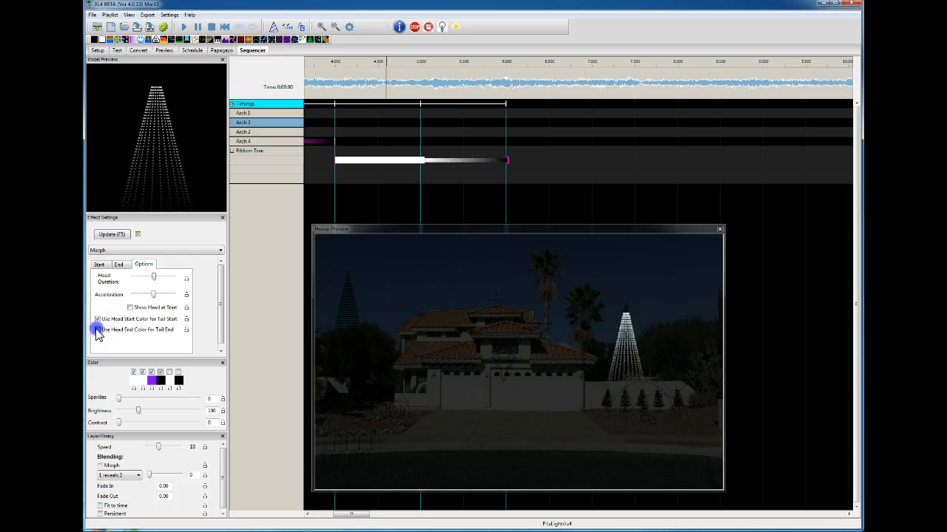
click(98, 330)
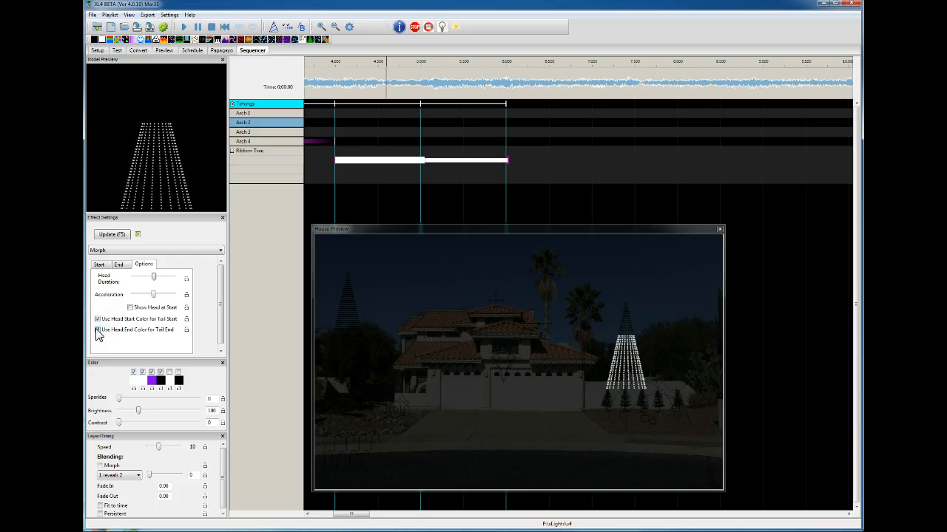
click(98, 330)
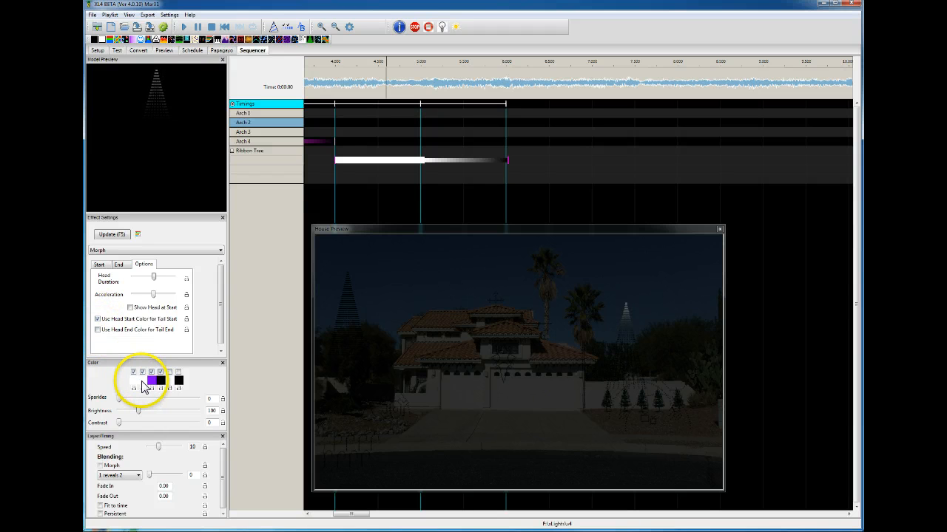
Change the Ribbon Tree Morph's second color, used for the head end, to orange.
click(145, 386)
click(107, 72)
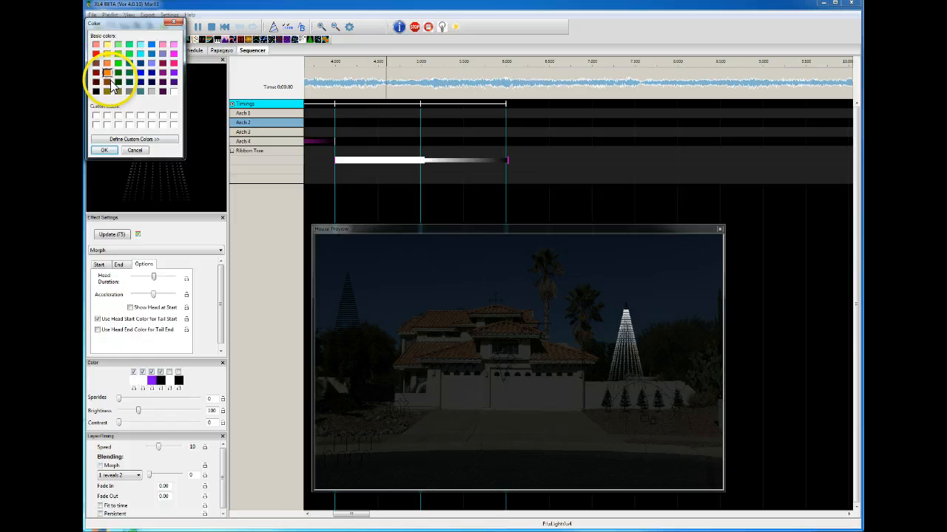
click(104, 151)
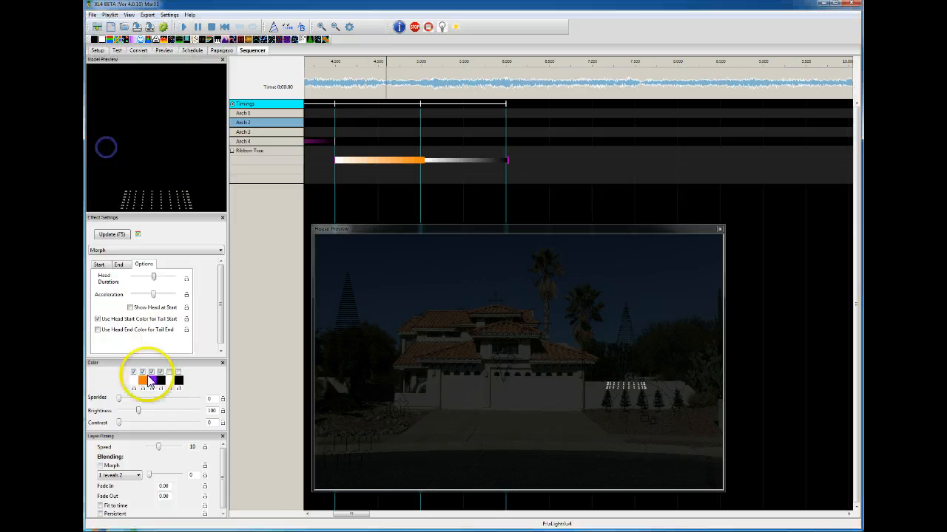
Try the orange head end color for the tail end, and switch both head-color-for-tail options off.
click(97, 330)
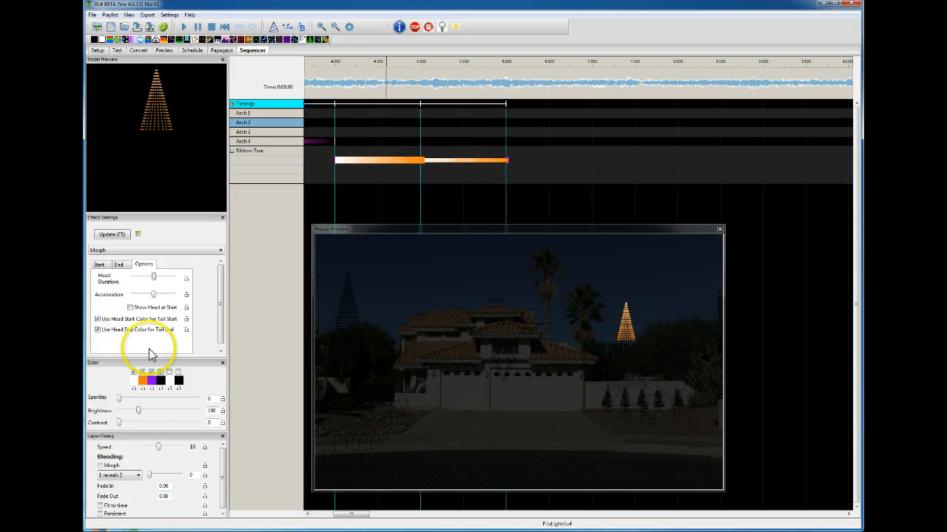
click(97, 330)
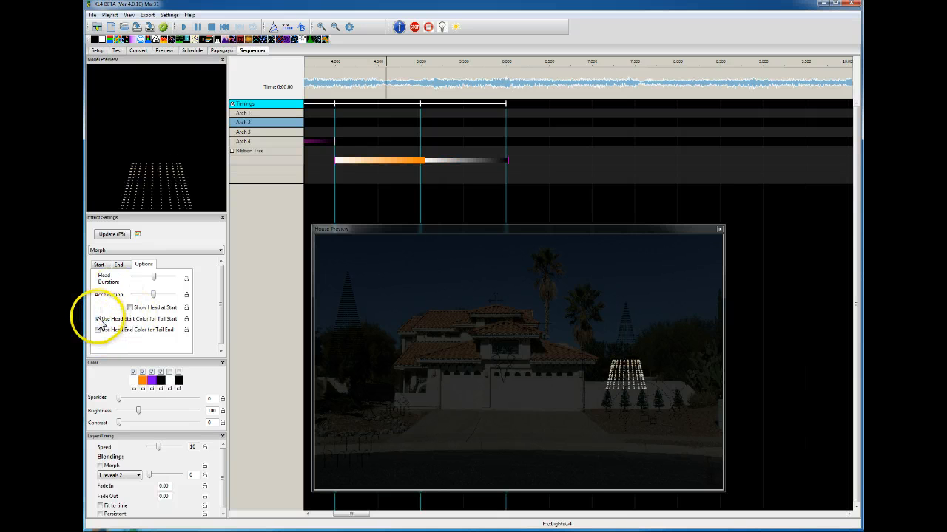
click(97, 321)
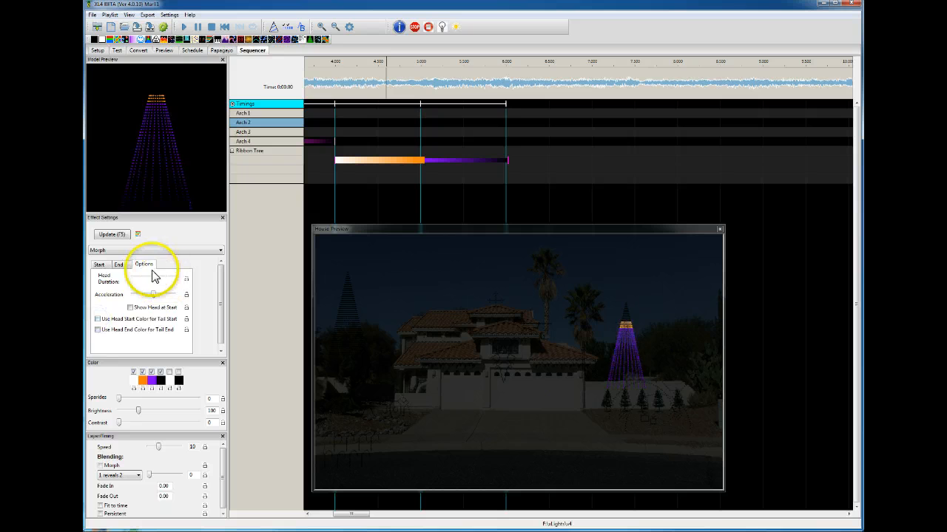
click(119, 265)
click(101, 266)
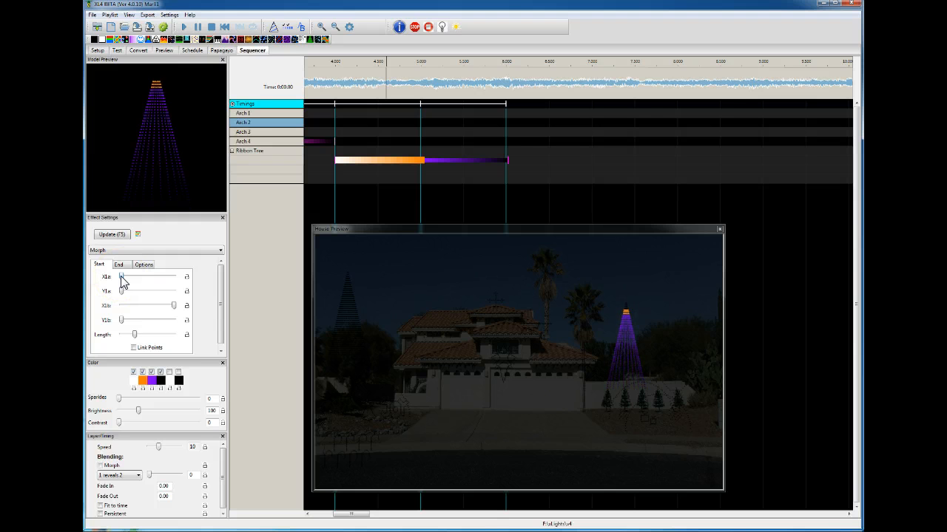
click(621, 389)
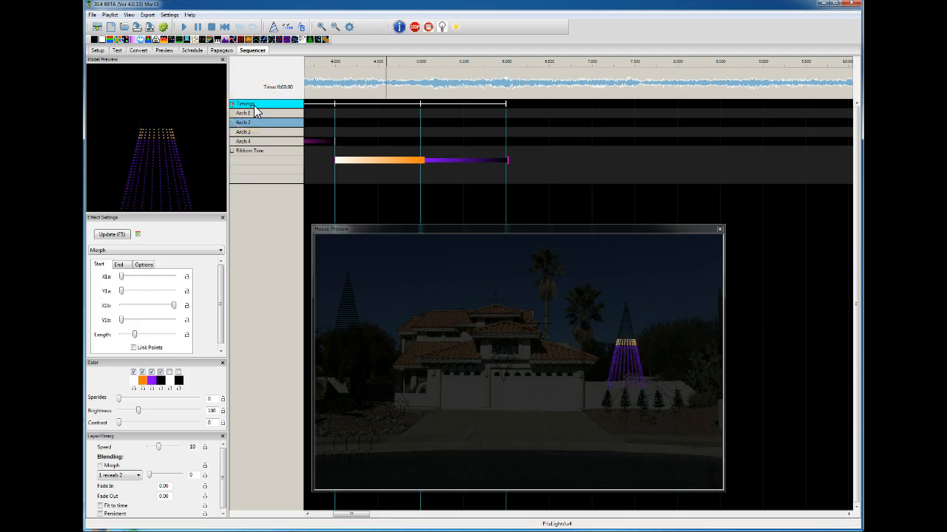
Create a new model named Matrix in the layout preview and display it as a Horiz Matrix.
click(164, 51)
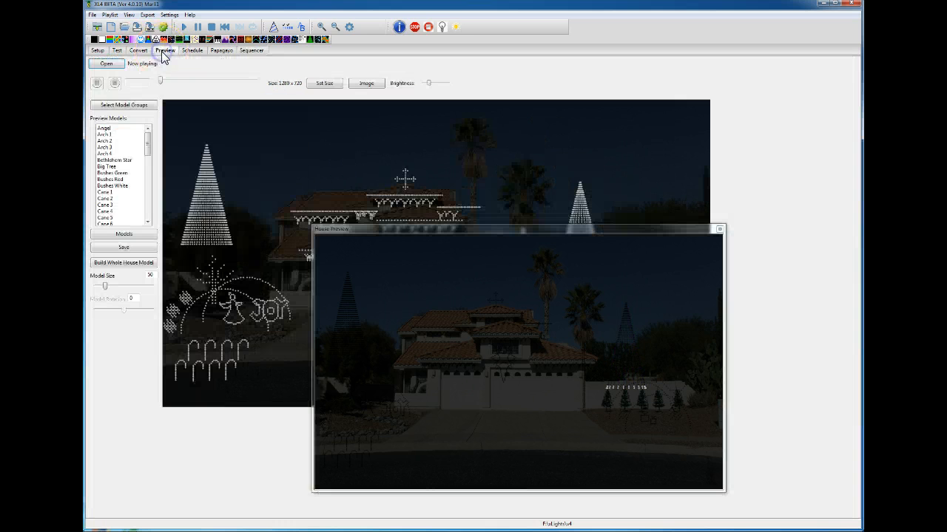
click(126, 235)
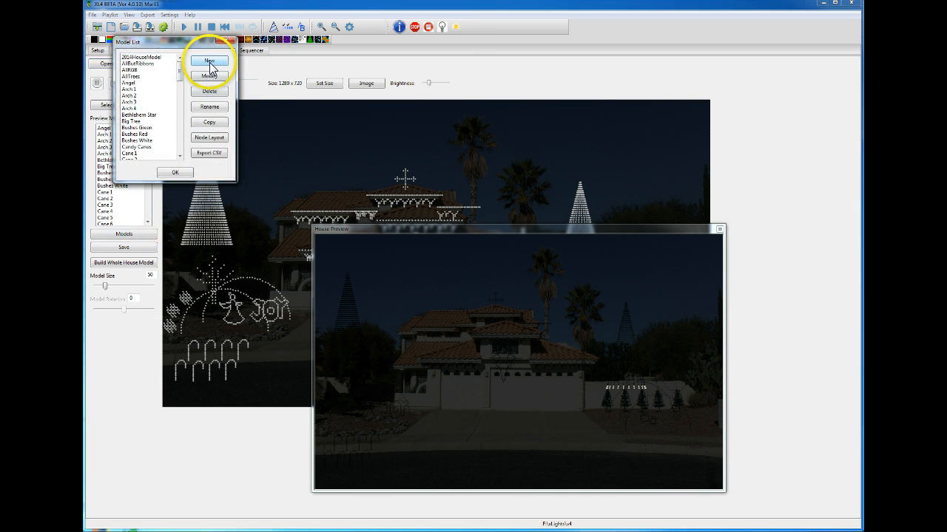
click(210, 62)
click(102, 96)
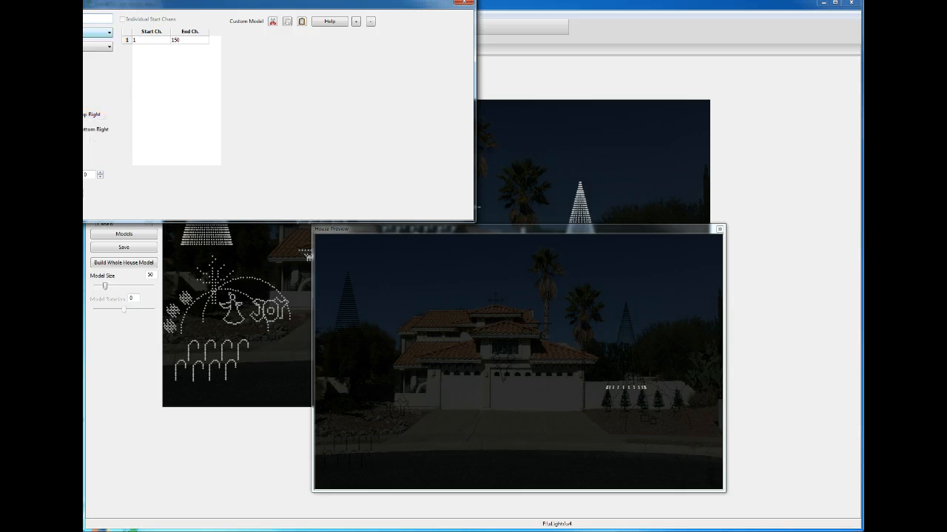
drag(45, 4, 191, 25)
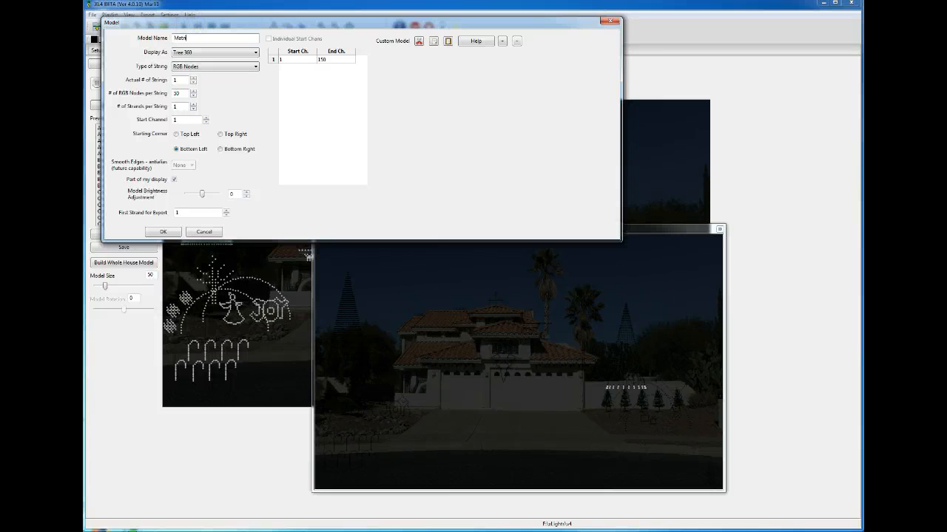
click(255, 52)
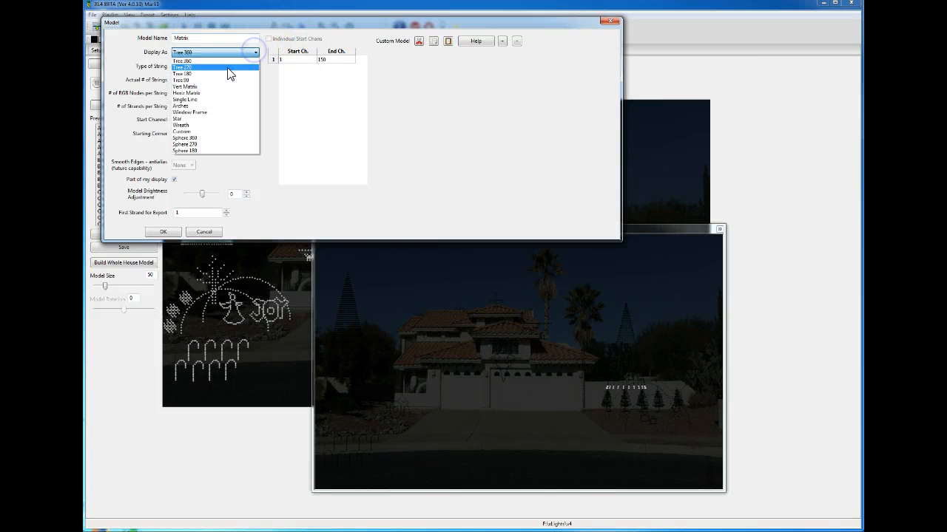
click(215, 93)
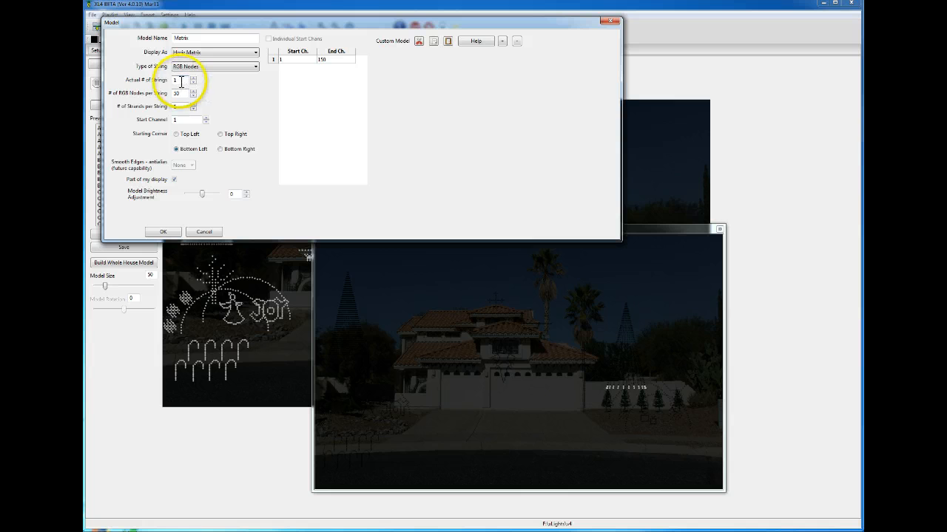
Set the Matrix model's actual number of strings to 32, save it and place it over the house's upper roof.
click(180, 80)
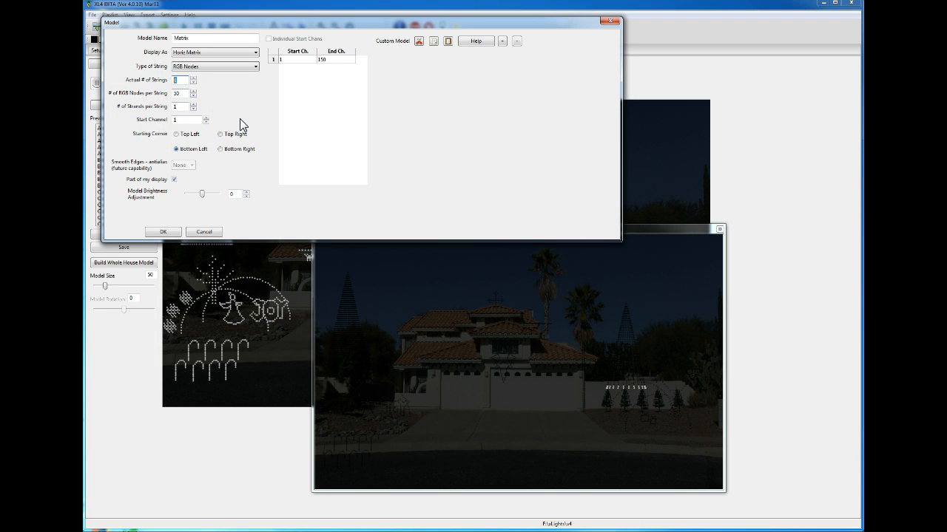
text(32)
click(164, 233)
click(191, 174)
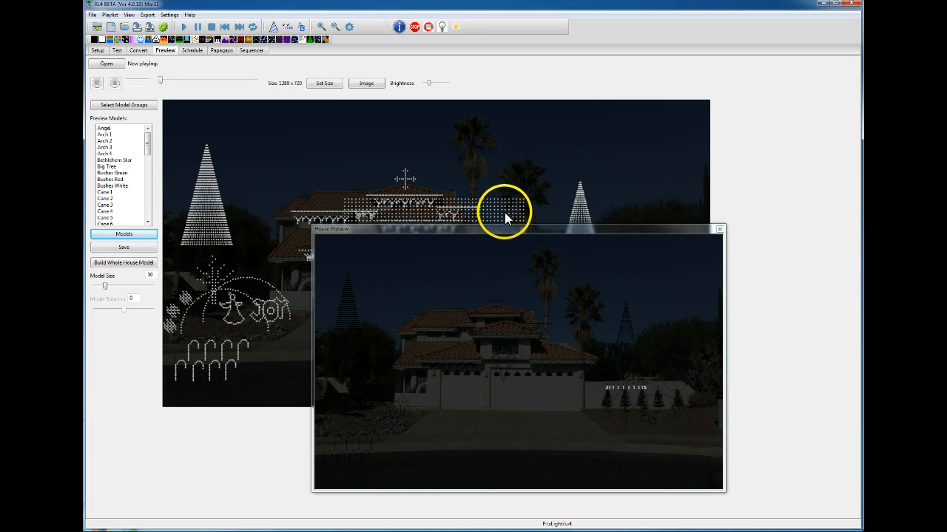
drag(504, 213, 470, 166)
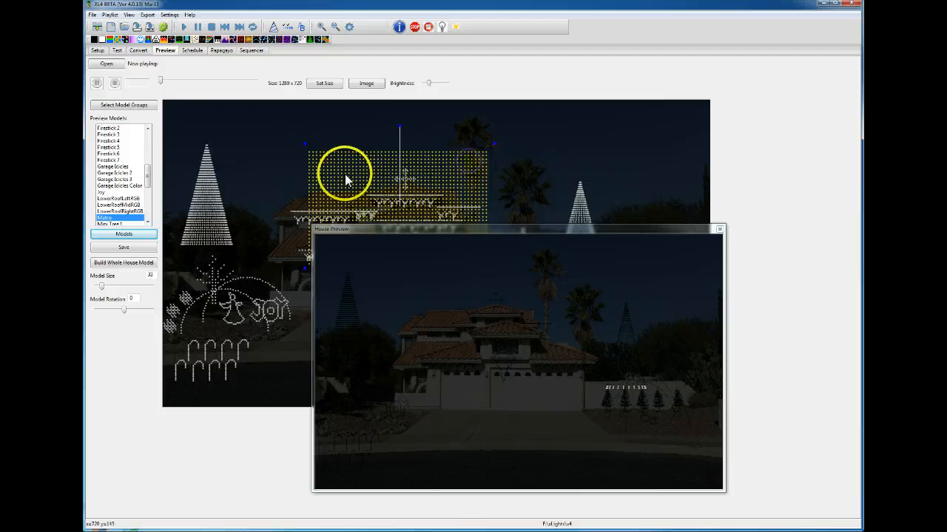
Add the Matrix model to the sequence elements and select its row in the sequencer.
click(252, 50)
click(104, 236)
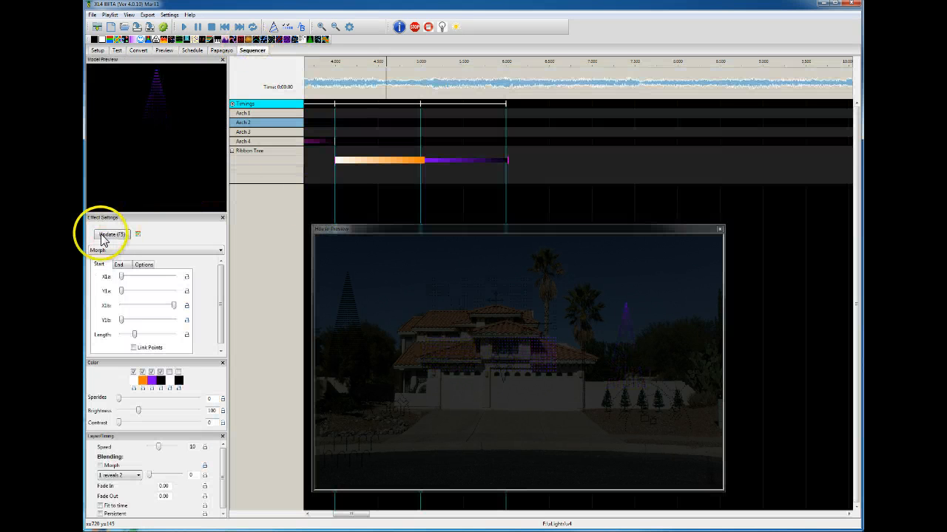
right_click(256, 148)
click(294, 181)
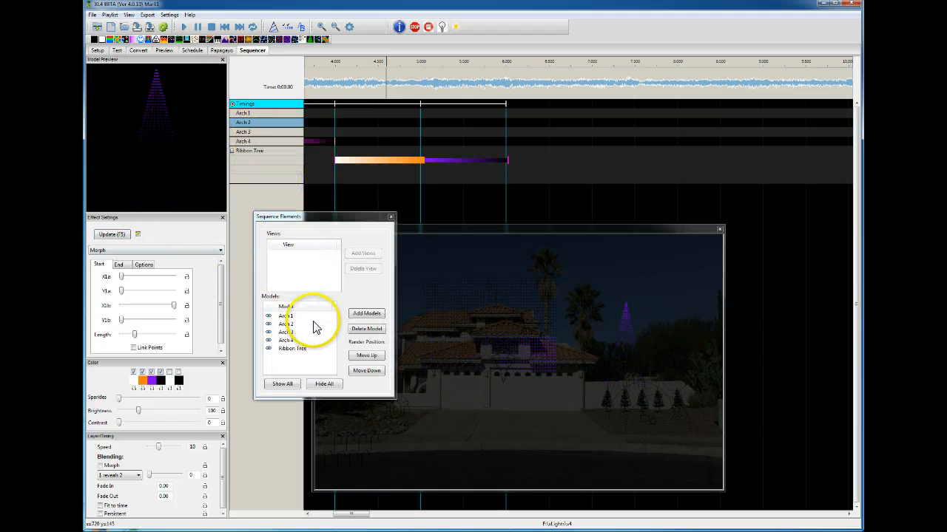
click(367, 313)
click(366, 298)
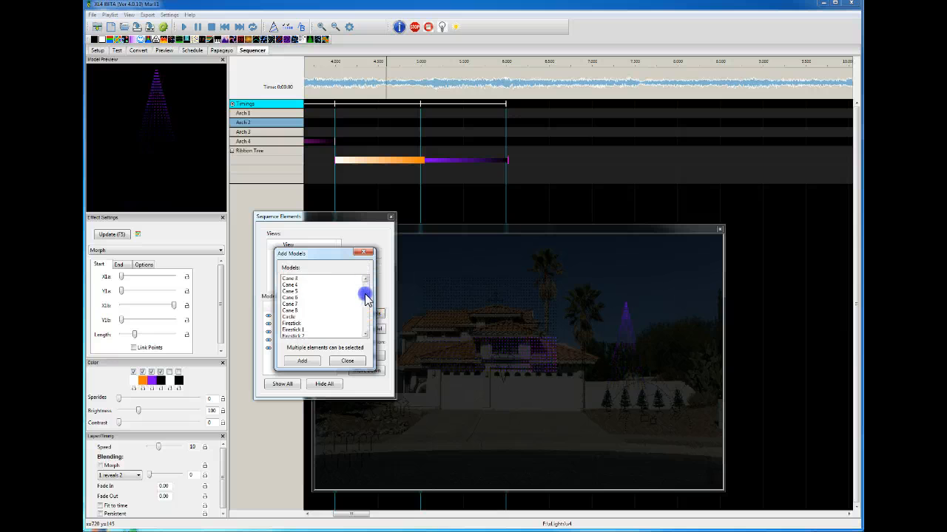
drag(364, 303, 363, 312)
click(288, 292)
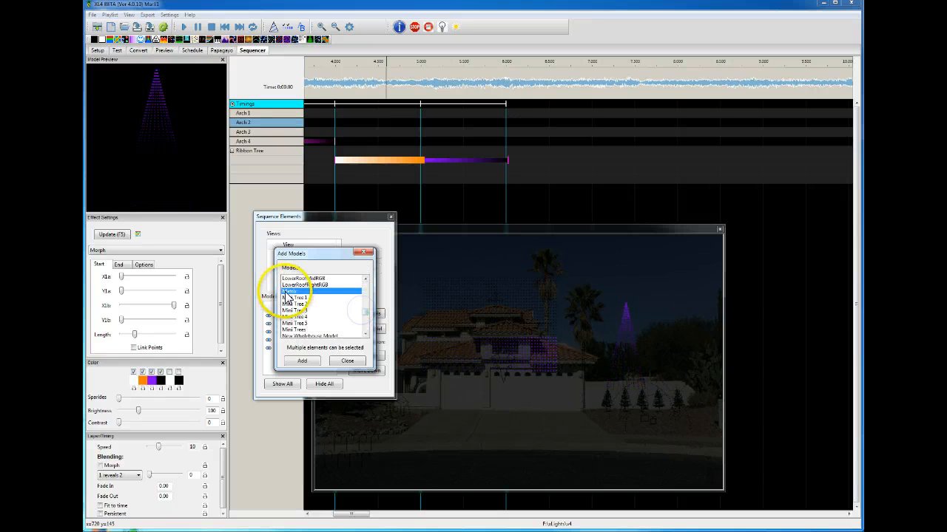
click(303, 361)
click(324, 384)
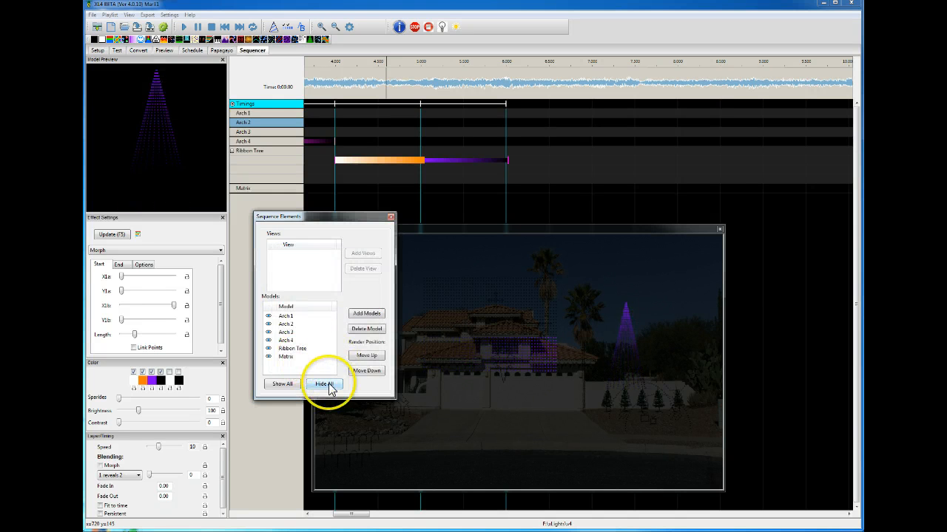
click(391, 218)
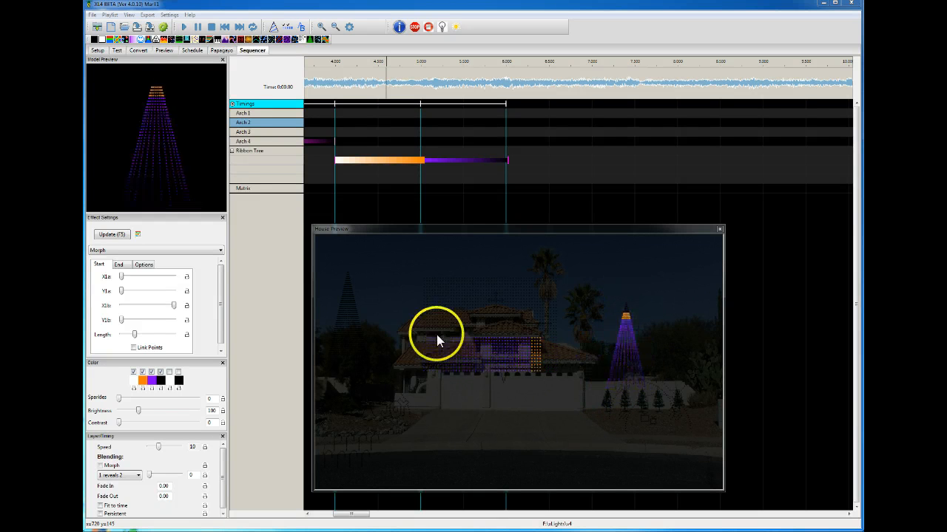
click(282, 189)
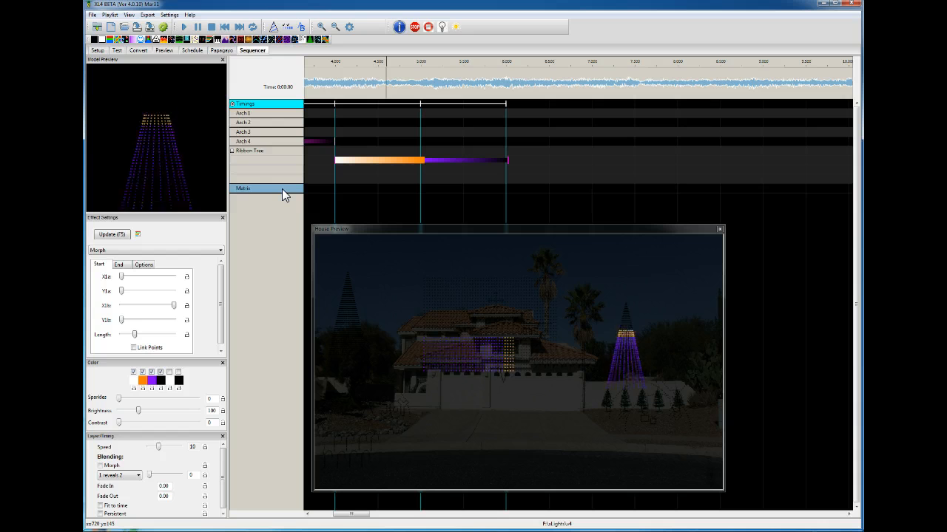
Modify the Matrix model in the layout's model list so its start channel is 1801.
click(164, 50)
click(122, 234)
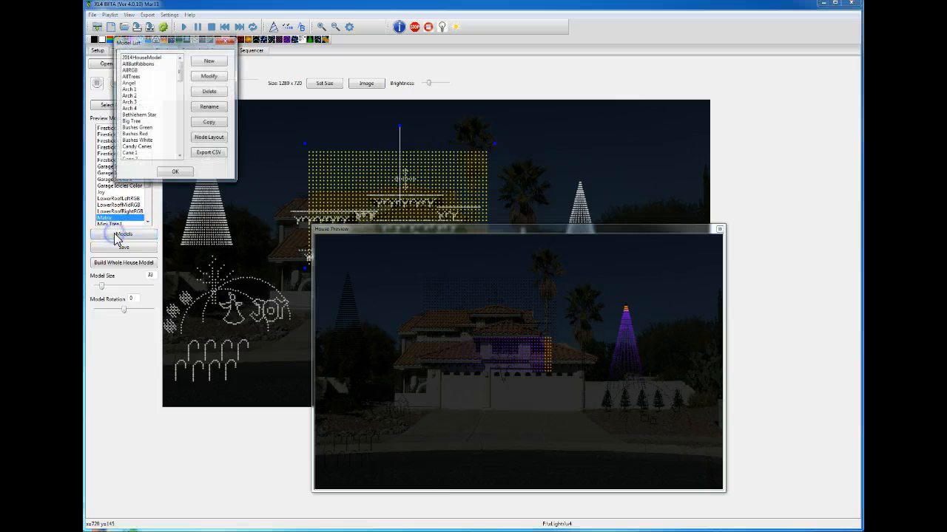
drag(179, 74, 179, 118)
click(130, 96)
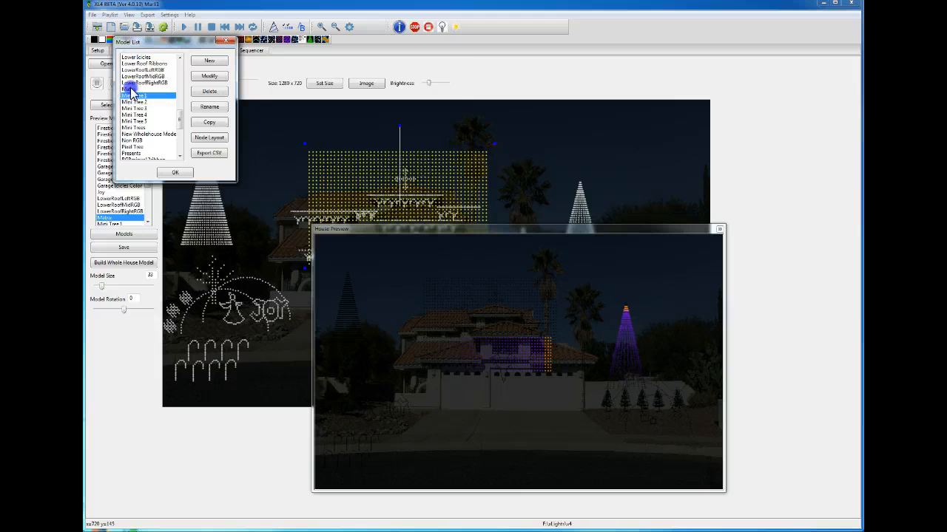
click(208, 76)
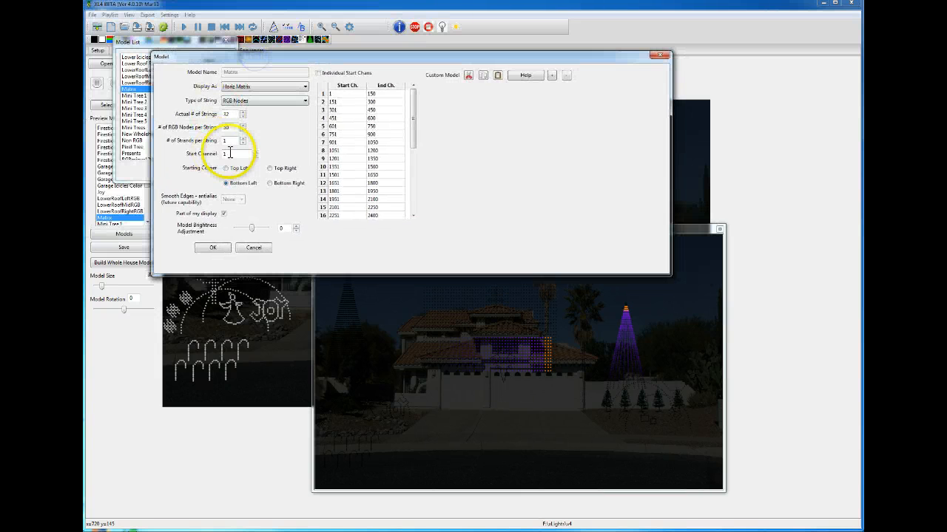
click(224, 153)
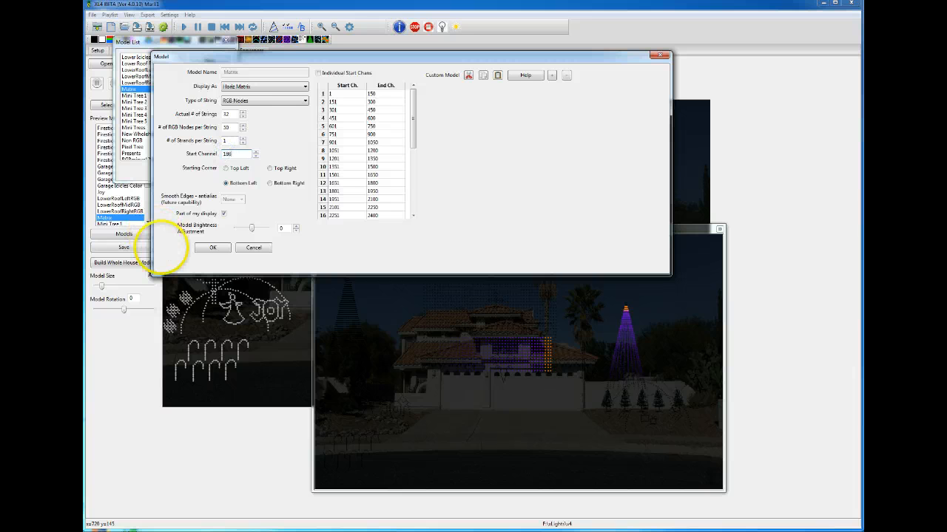
click(212, 249)
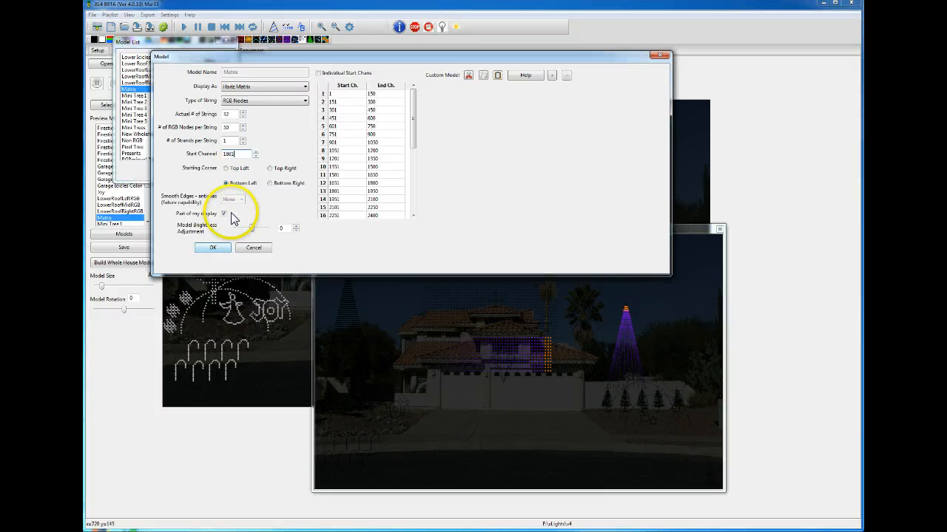
click(209, 249)
Delete the Pixel Tree model from the model list and close the list.
drag(180, 117, 180, 137)
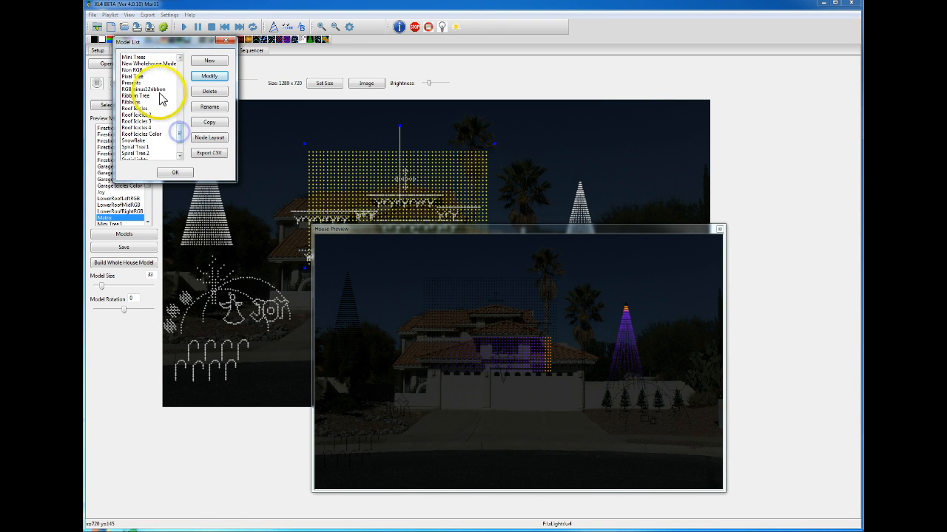
click(133, 76)
click(202, 91)
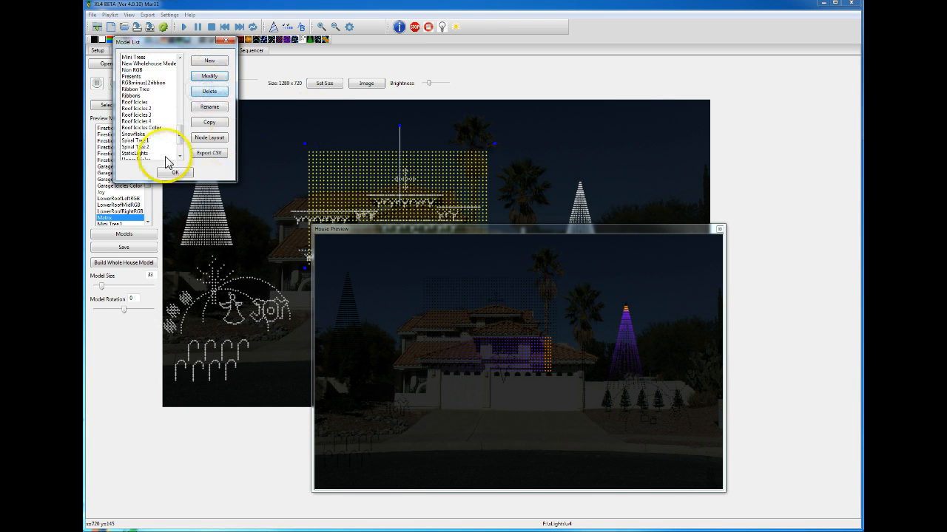
click(173, 172)
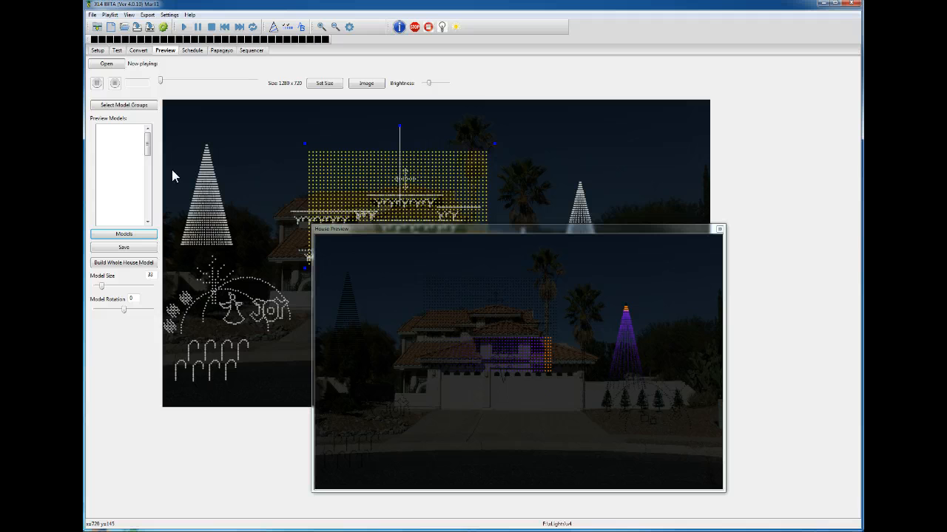
Copy the Ribbon Tree's Morph onto the Matrix row at 4 seconds and extend its end to about 6.5 seconds.
click(252, 50)
click(534, 222)
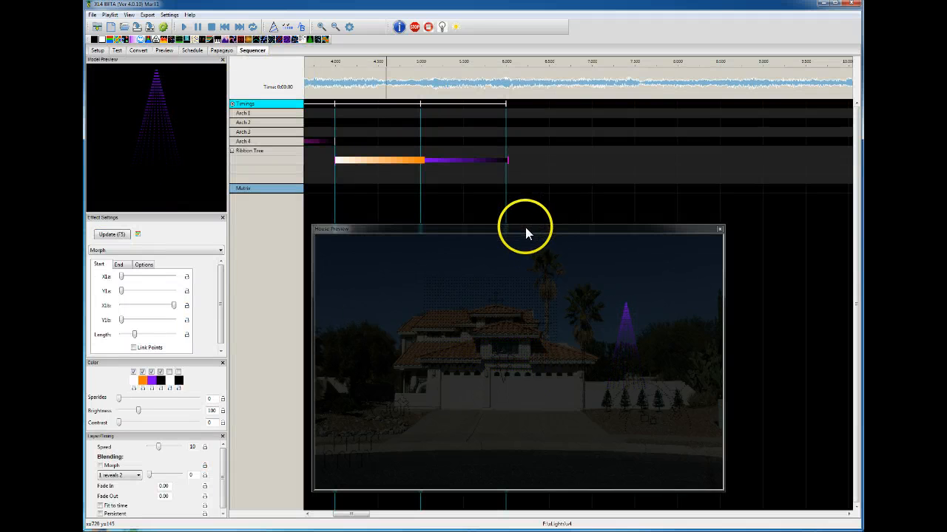
drag(525, 227, 540, 219)
click(363, 160)
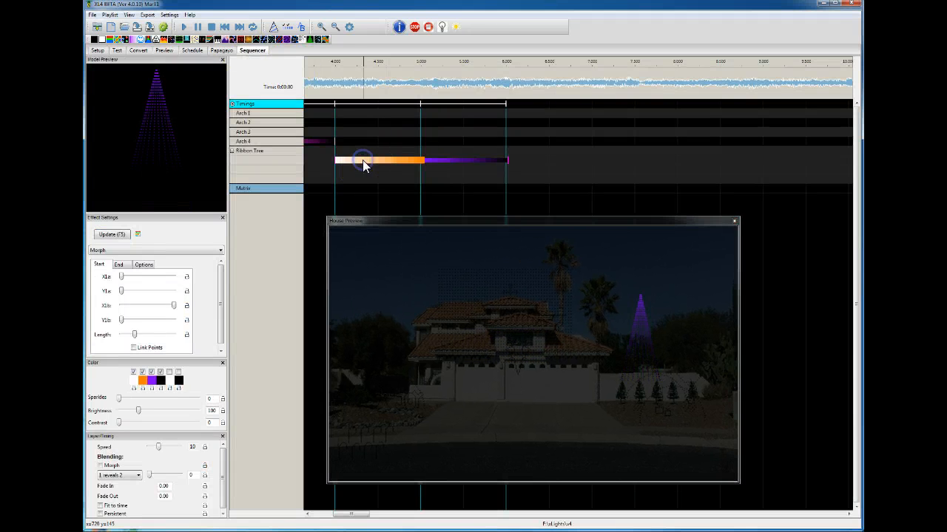
click(210, 28)
drag(440, 219, 443, 222)
click(388, 185)
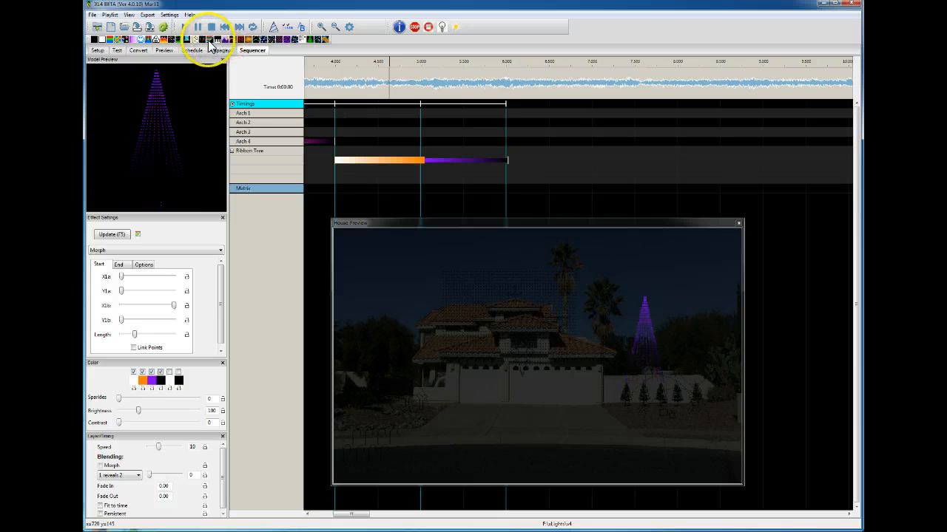
drag(352, 184, 353, 186)
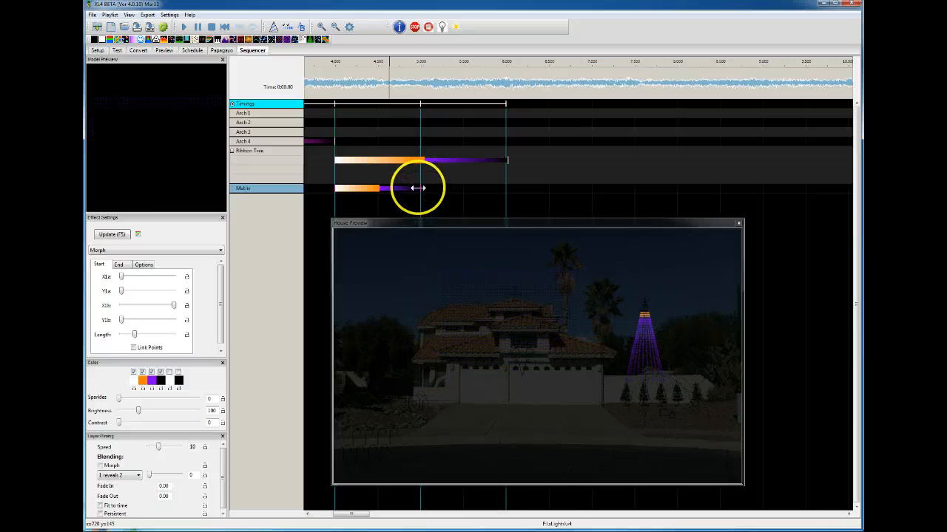
drag(419, 188, 550, 190)
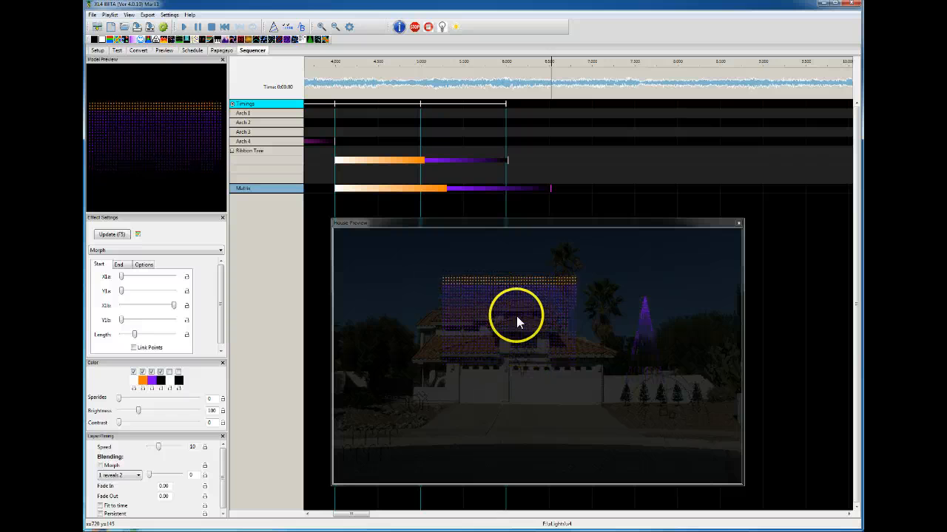
Delete the Morph from the Ribbon Tree row and move the House Preview window slightly closer to the Matrix row.
click(361, 160)
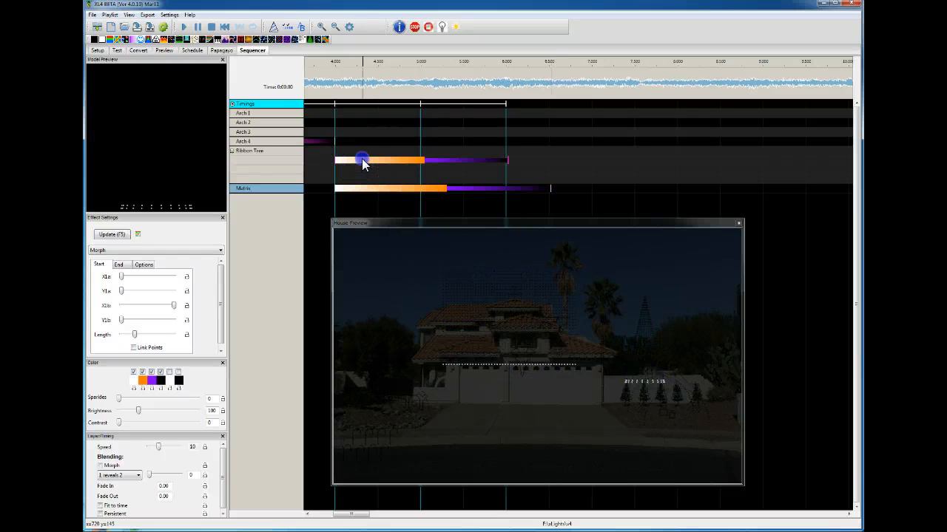
key(Delete)
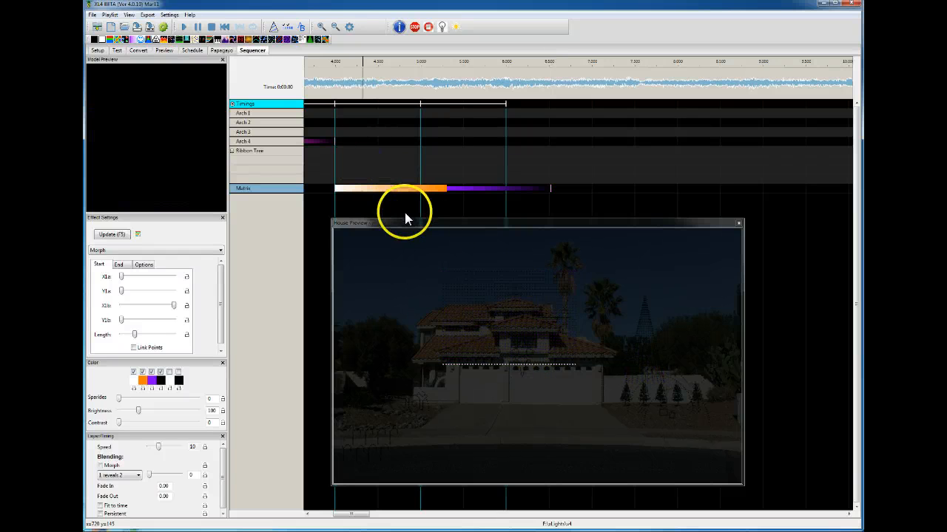
drag(401, 222, 398, 213)
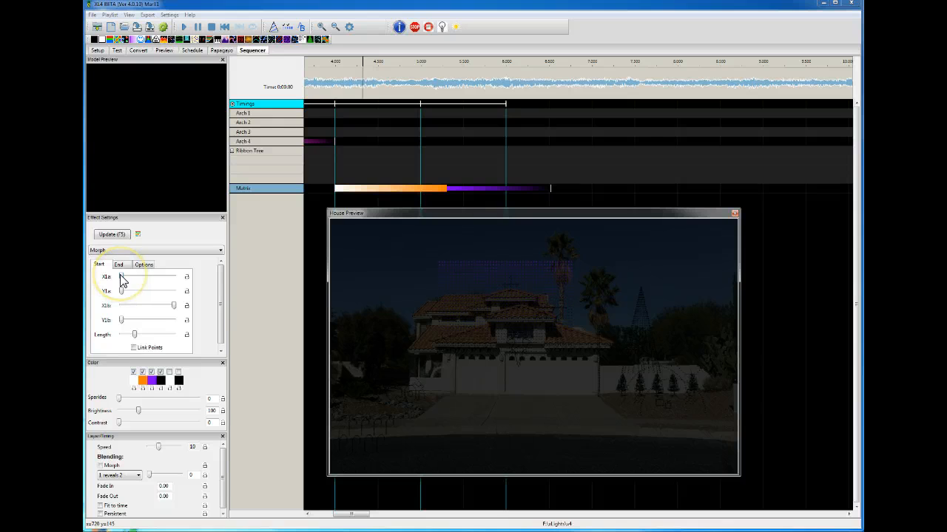
Try the Matrix Morph's X1a start point at about midway, then reselect the effect and update it.
drag(122, 279, 145, 277)
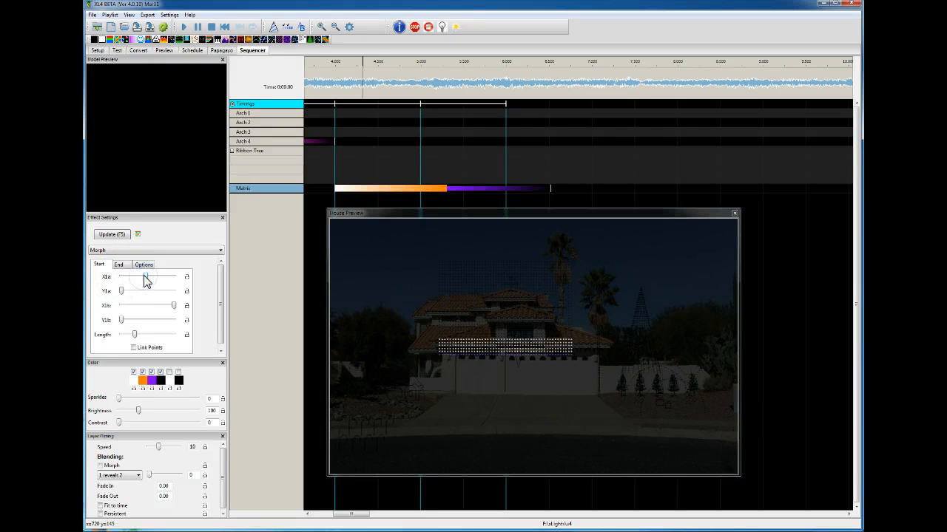
click(415, 183)
click(111, 234)
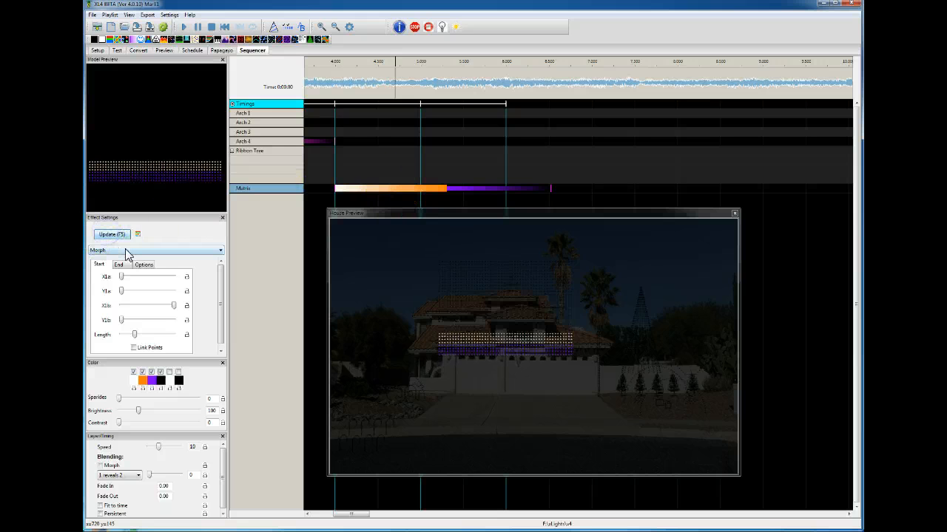
click(128, 275)
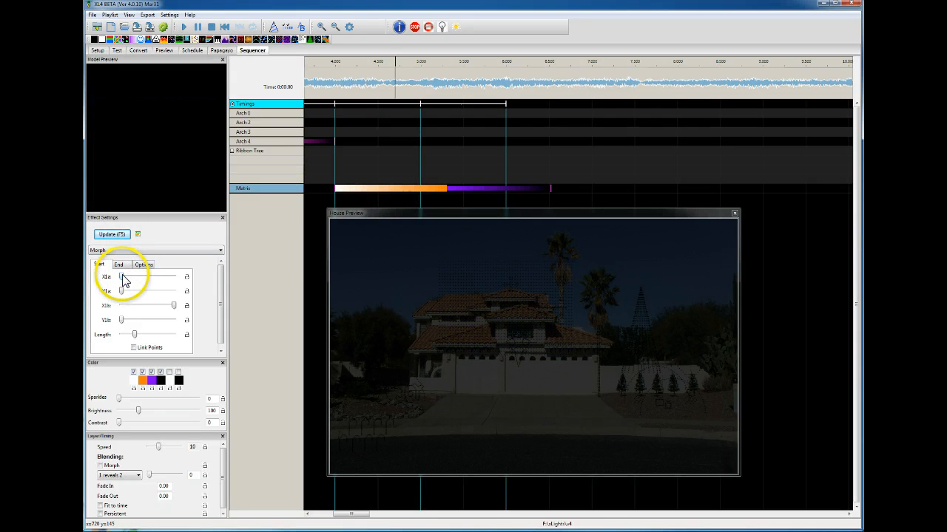
Try the Morph's X1a start point at its maximum and about midway, then return it to the minimum.
drag(124, 280, 137, 282)
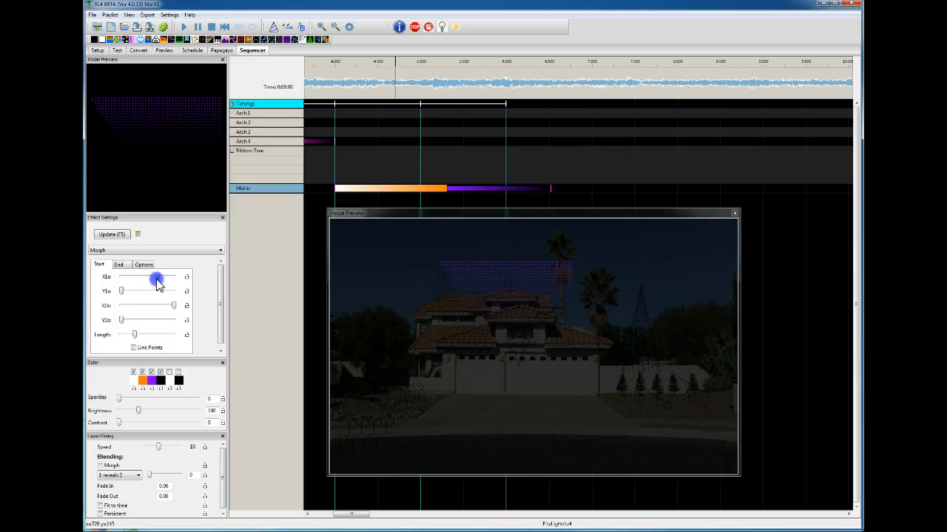
drag(158, 284, 174, 282)
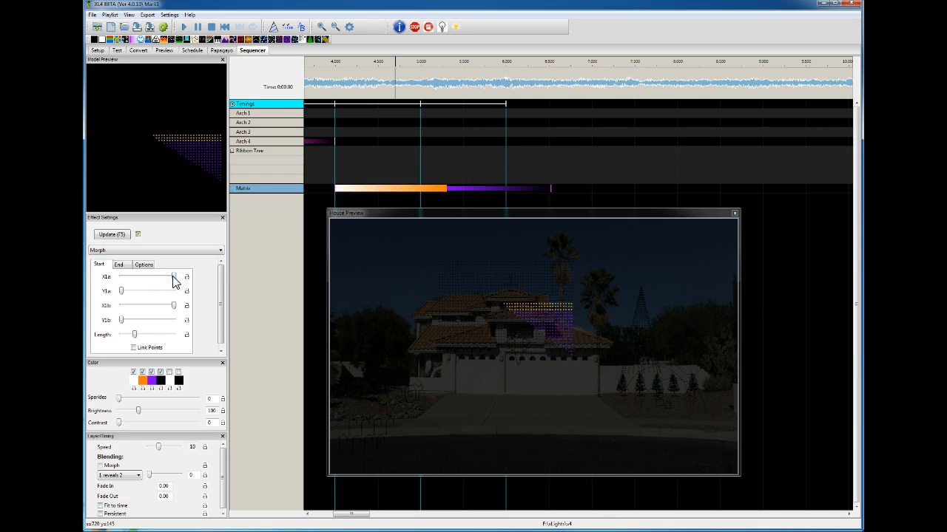
click(585, 365)
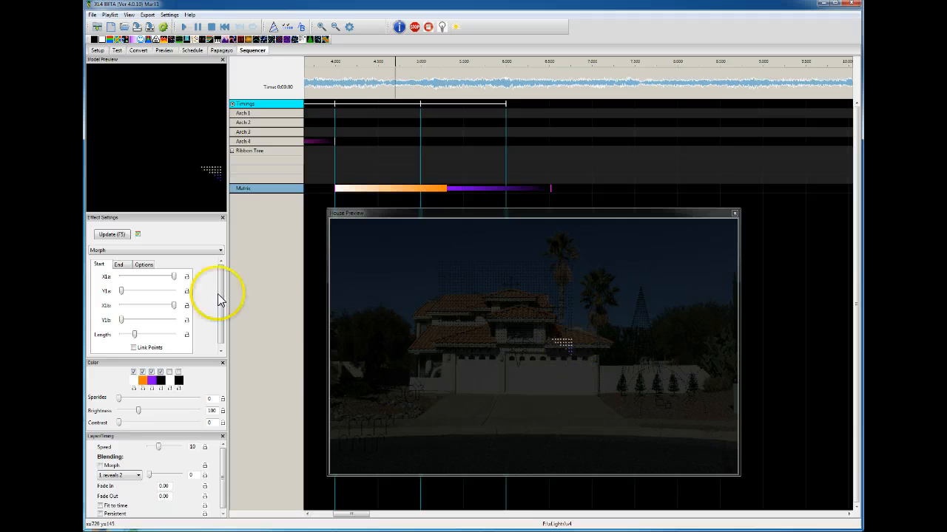
drag(173, 278, 148, 279)
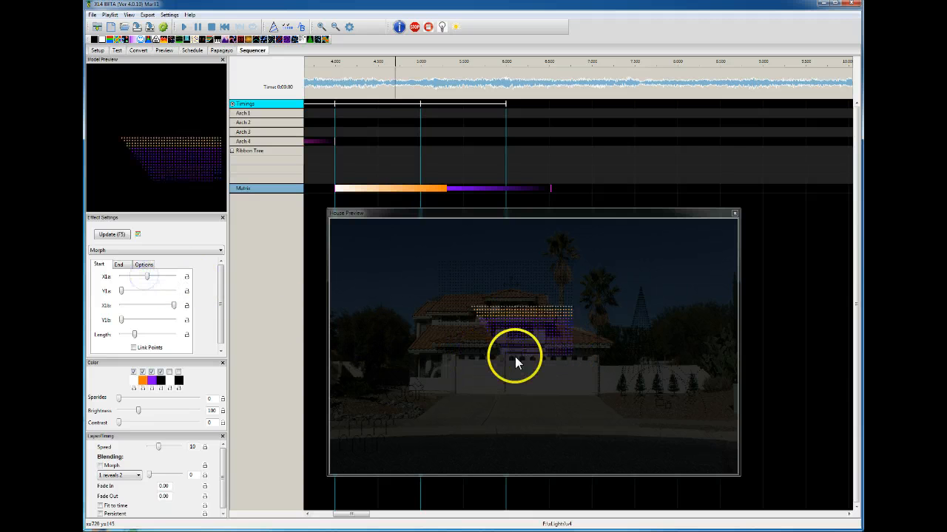
drag(147, 278, 123, 282)
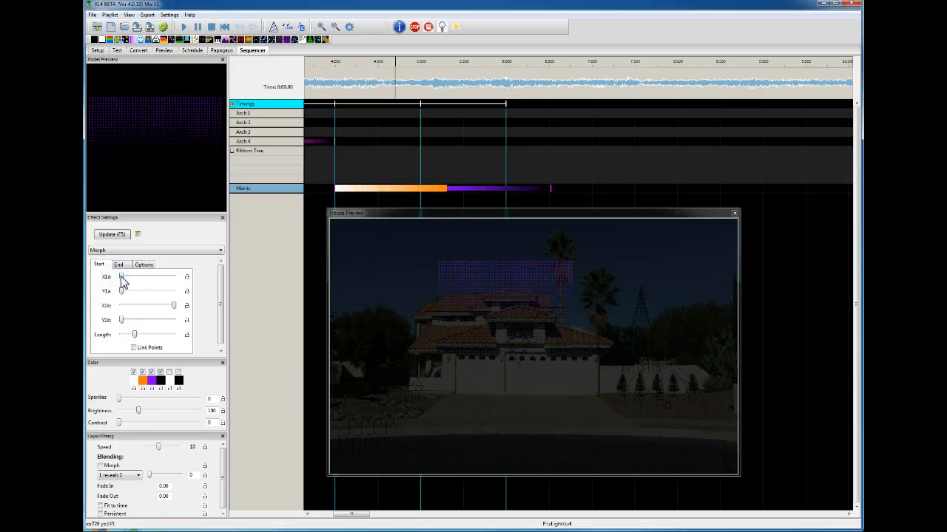
Try crossing the Morph's start points with X1a at maximum and X1b at minimum, then move X1b to about midway.
click(174, 306)
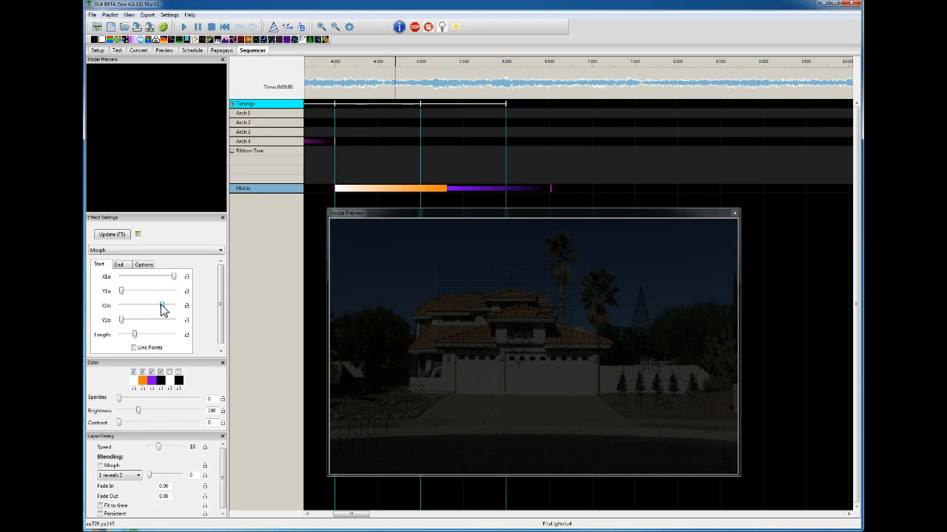
drag(163, 310, 121, 305)
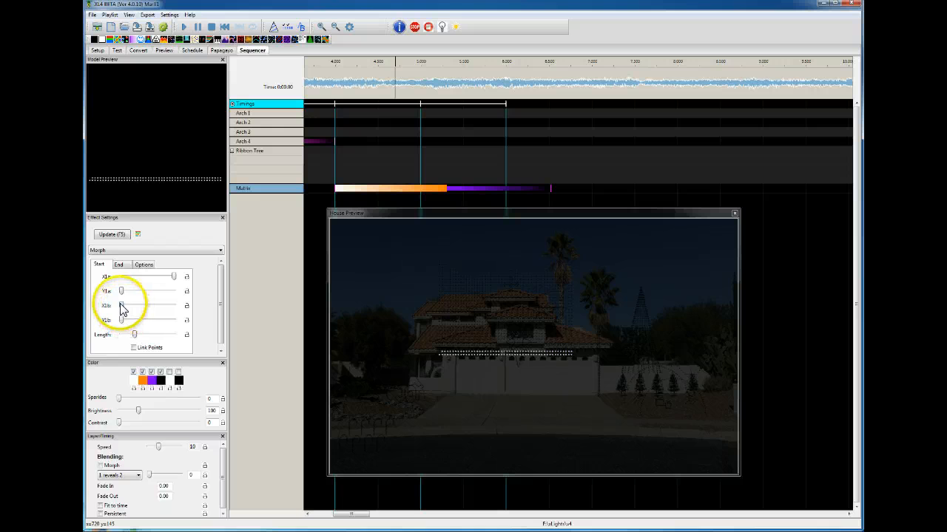
drag(121, 306, 146, 309)
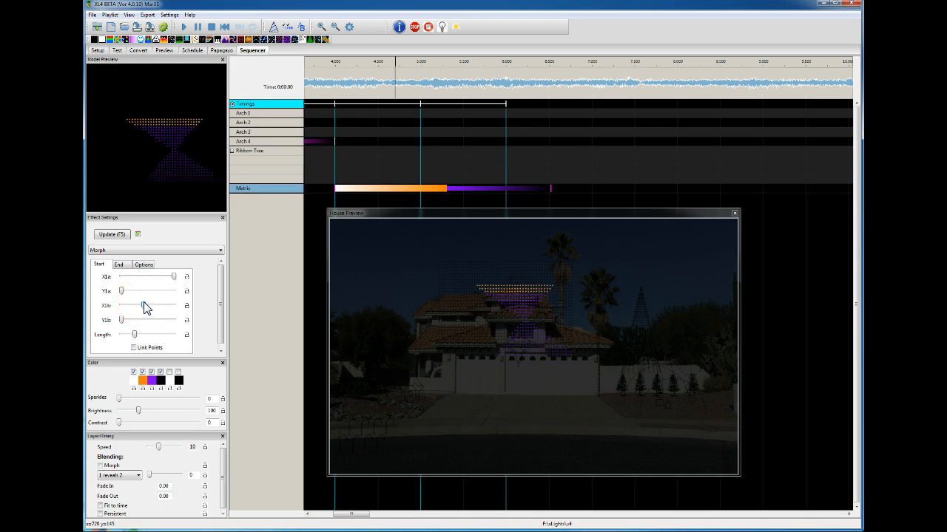
Make the Matrix Morph sweep from left edge to right edge, with X1a, X1b and Y2a at minimum and Y1b and X2a at maximum.
drag(175, 277, 121, 277)
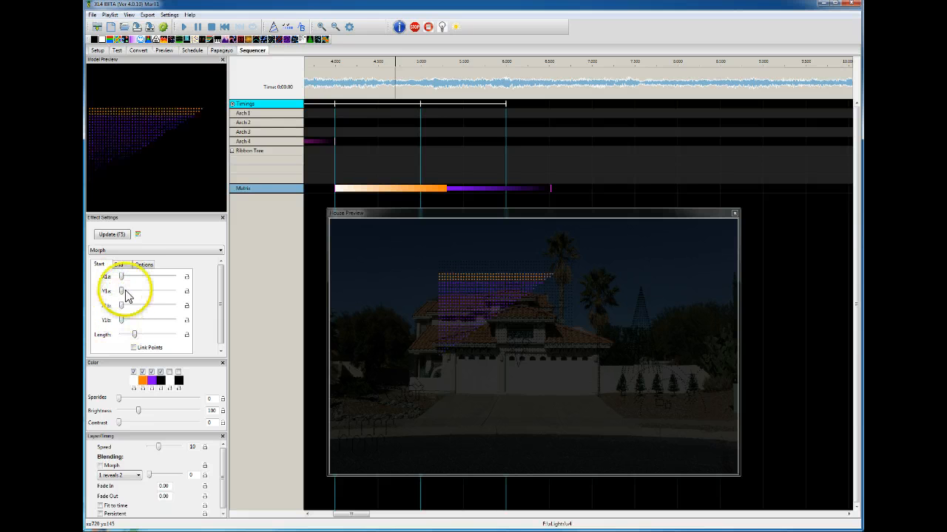
drag(123, 316, 235, 330)
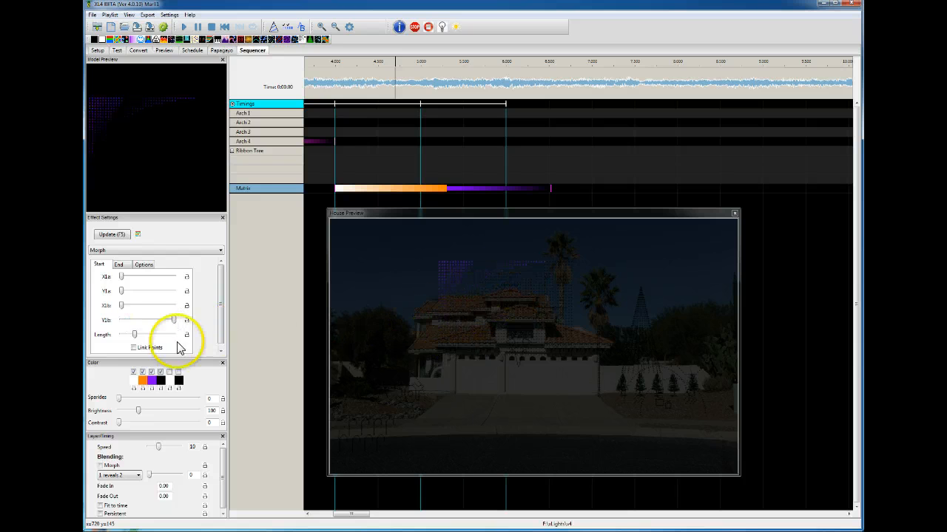
click(119, 264)
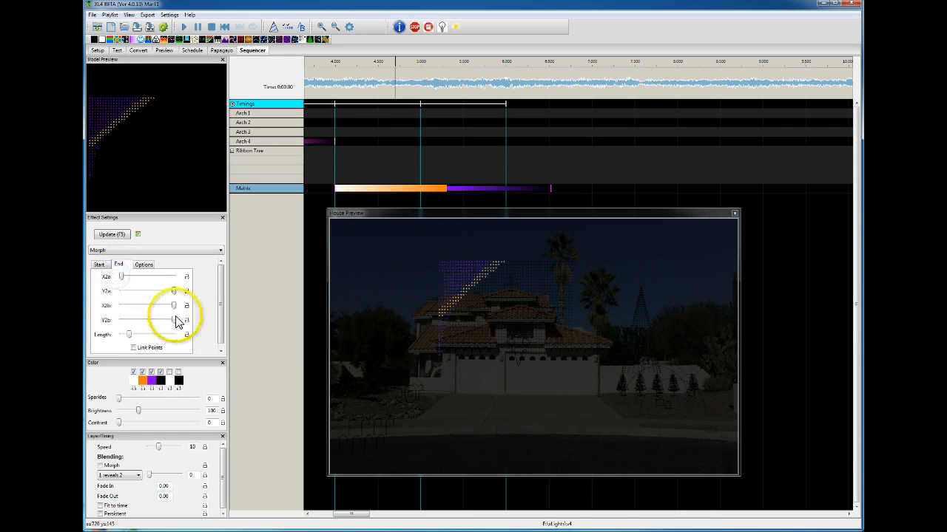
drag(172, 304, 200, 306)
mouse_move(121, 277)
mouse_down()
mouse_move(194, 281)
mouse_move(201, 300)
mouse_move(123, 294)
mouse_up()
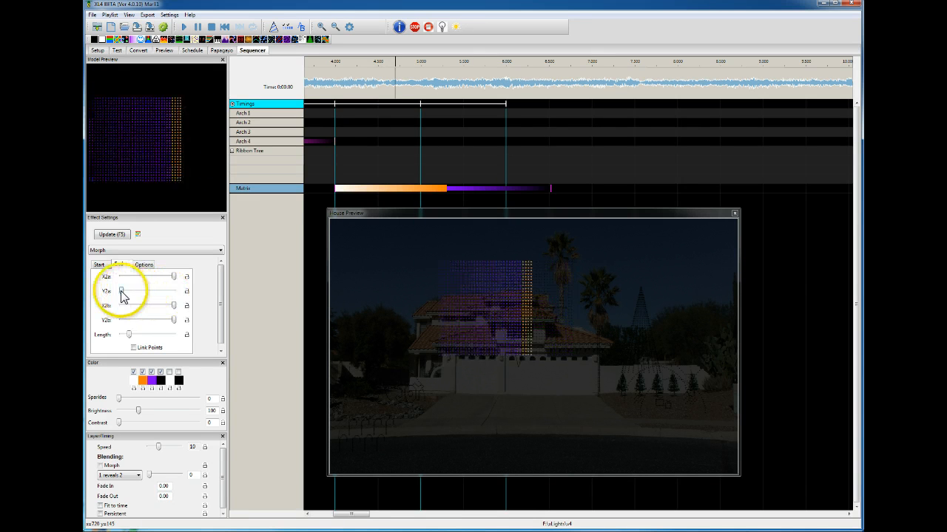
Reshape the Morph's end line with Y2a at maximum, Y2b at about one third and X2a at about midway.
drag(122, 291, 148, 296)
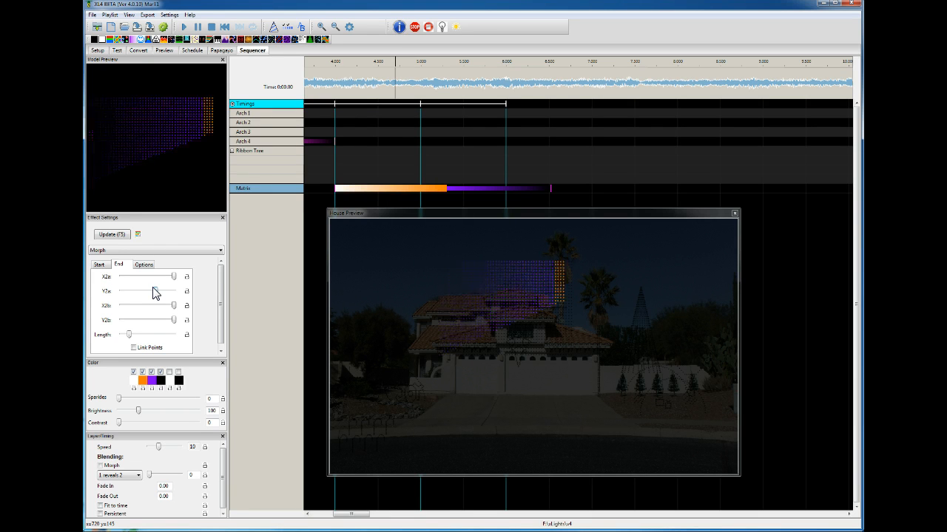
drag(156, 292, 138, 323)
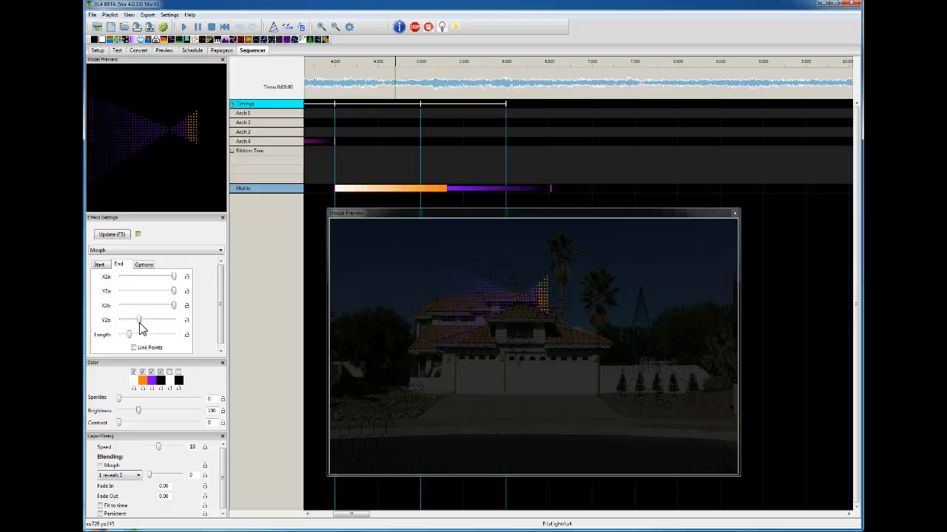
drag(174, 277, 172, 279)
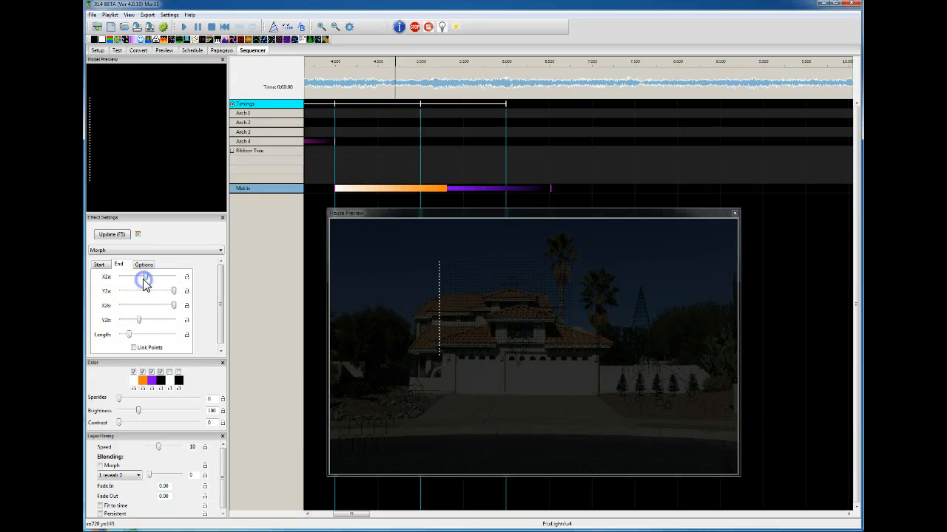
click(497, 311)
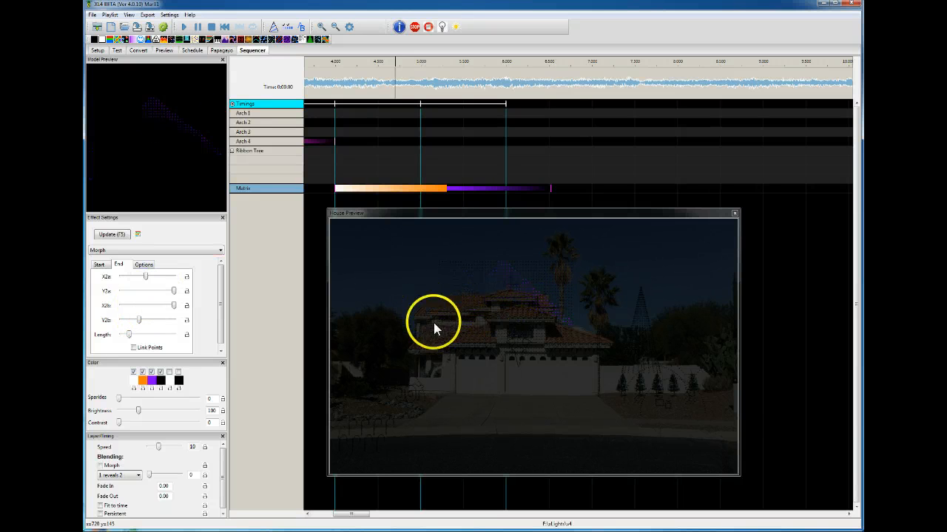
click(553, 400)
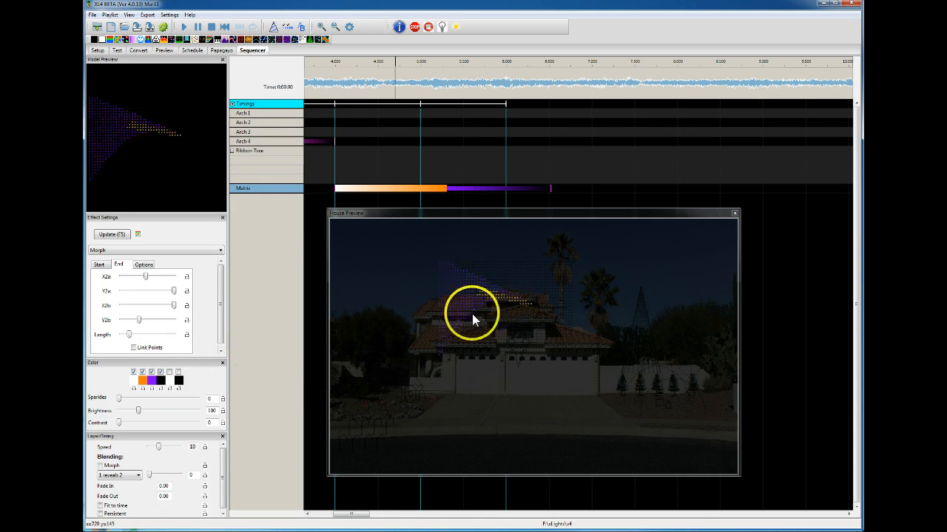
Change the Matrix Morph's second color from the palette to white.
click(142, 381)
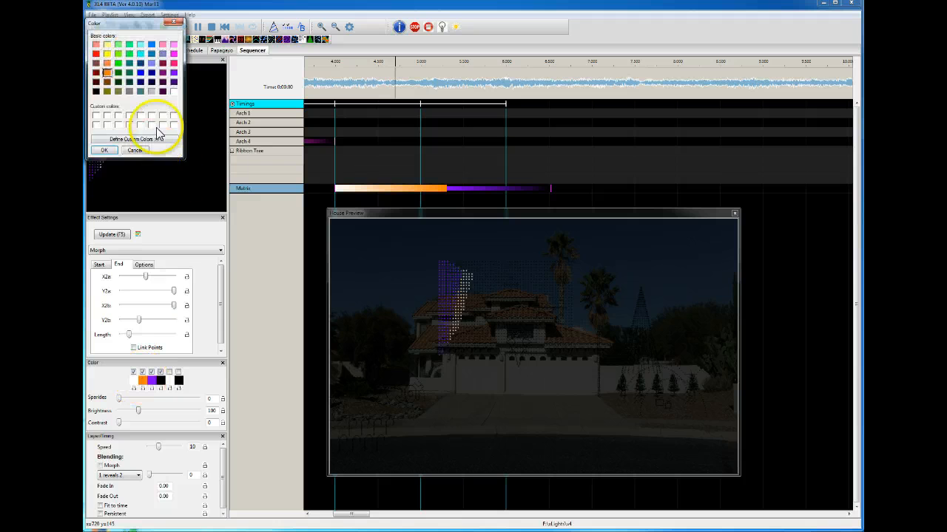
click(174, 93)
click(102, 148)
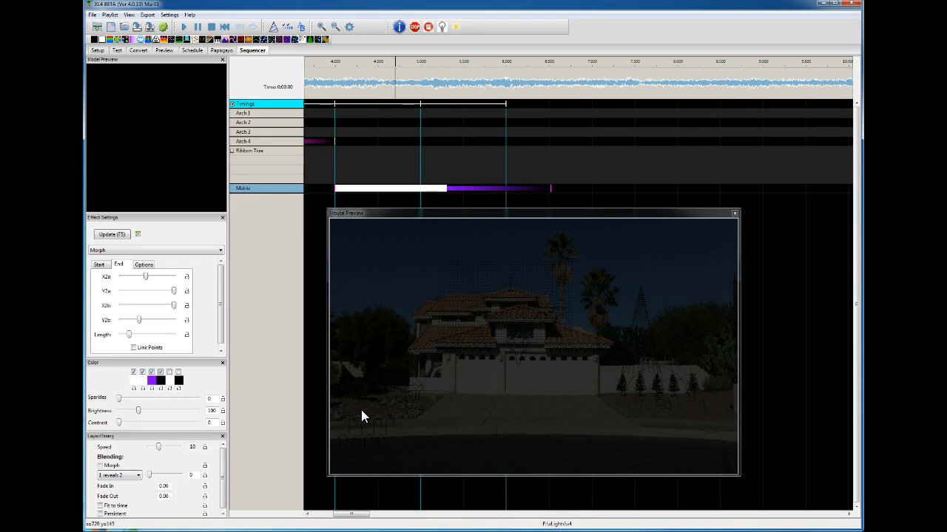
click(147, 277)
Review the Matrix Morph's start points and options, then preview the Ribbon Tree's Morphs at the beginning of the sequence.
click(99, 264)
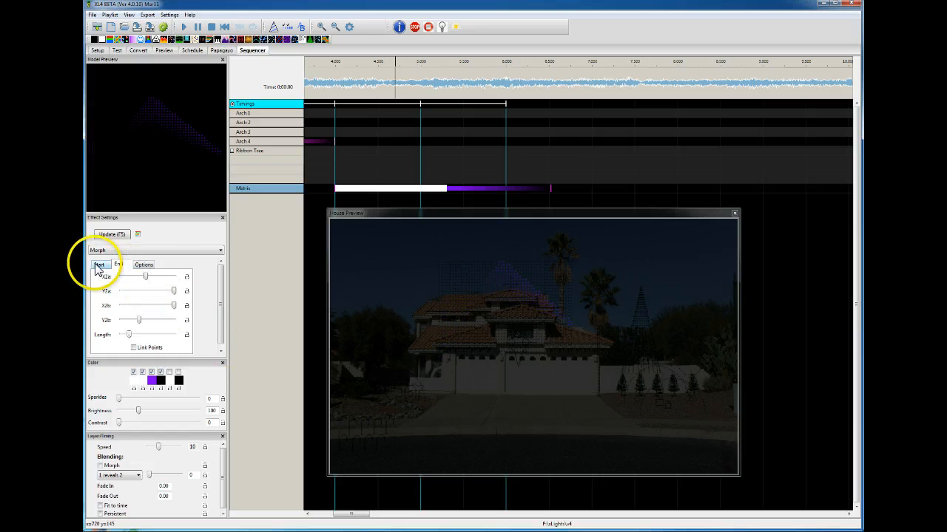
click(143, 266)
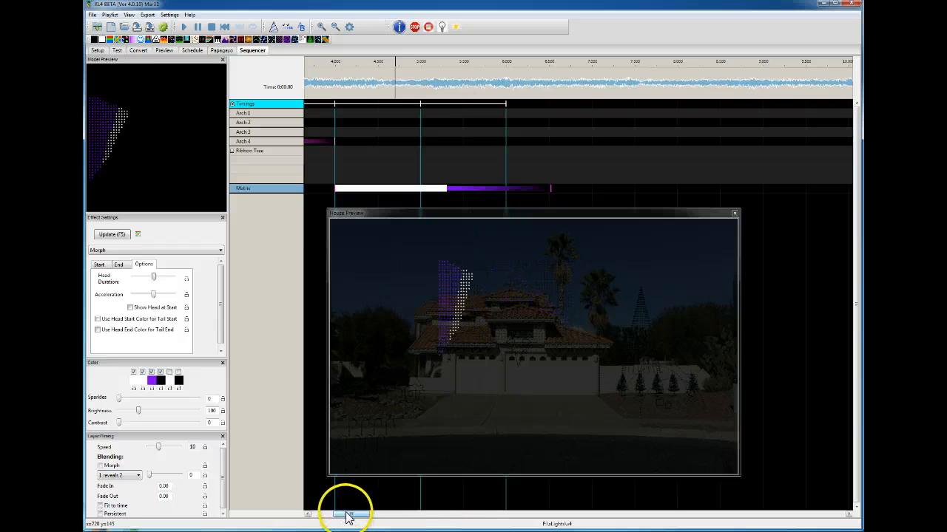
drag(338, 516, 316, 521)
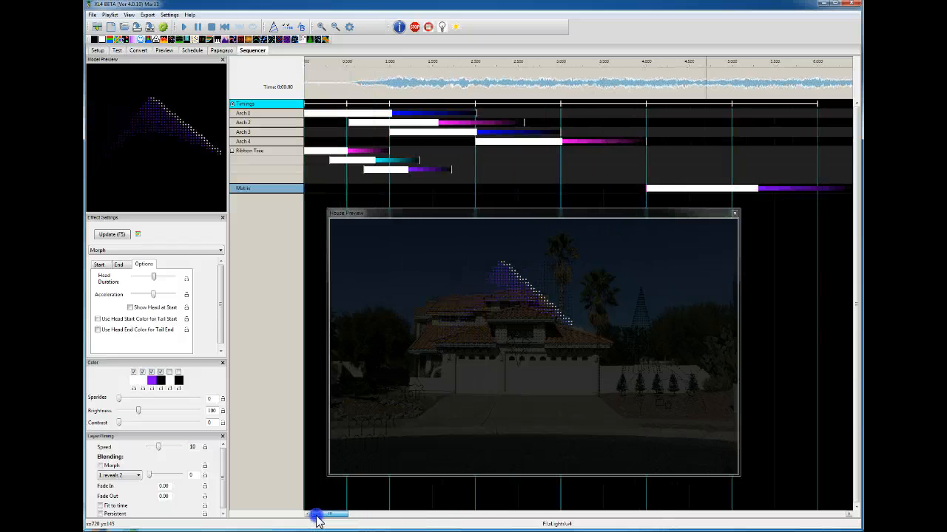
click(319, 152)
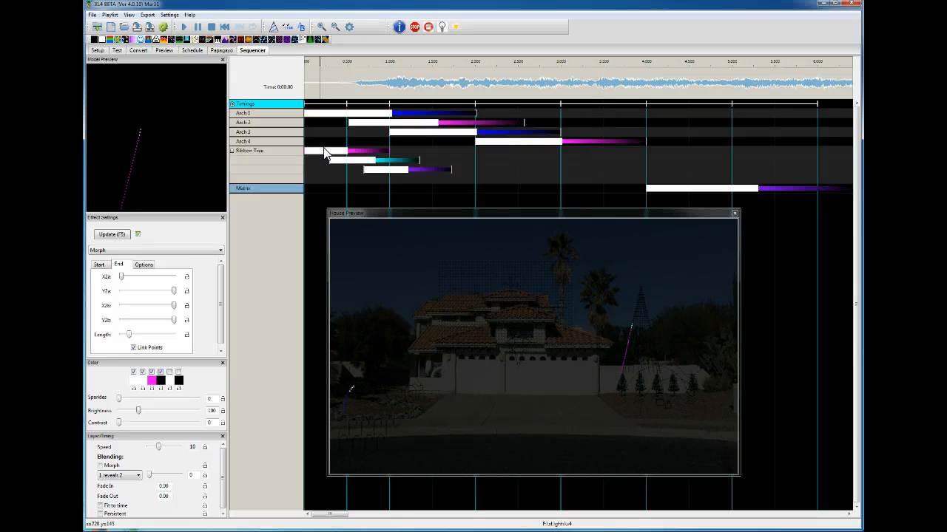
click(383, 170)
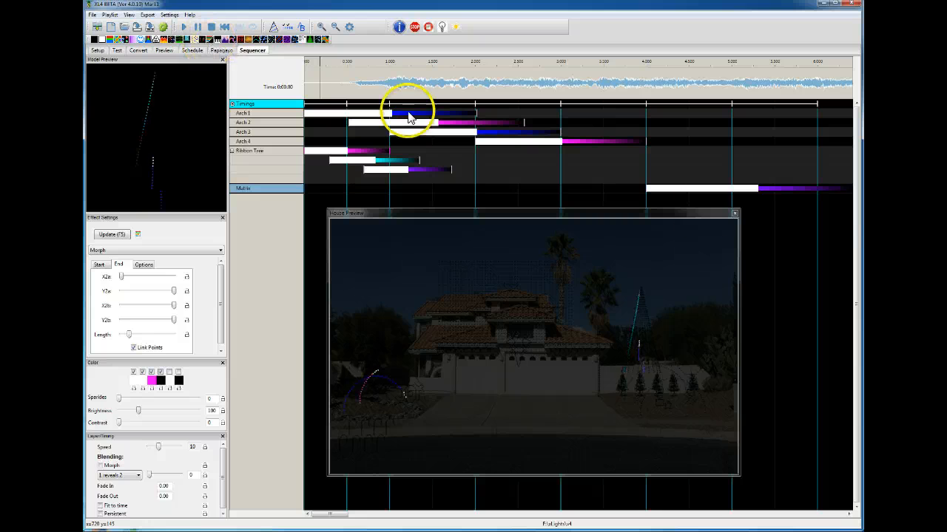
Copy the Matrix Morph onto the Ribbon Tree's fourth layer and stretch it to run from about 1.2 to 2.5 seconds.
click(713, 191)
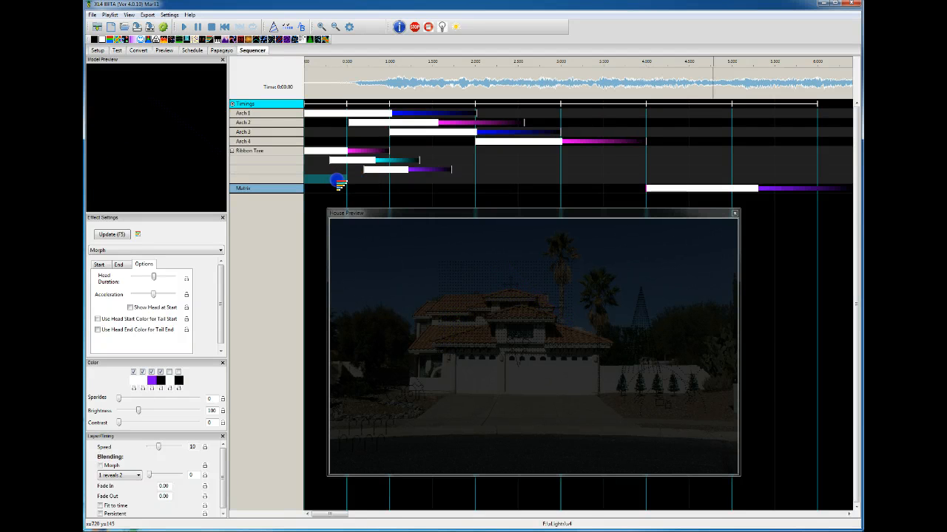
drag(338, 181, 356, 182)
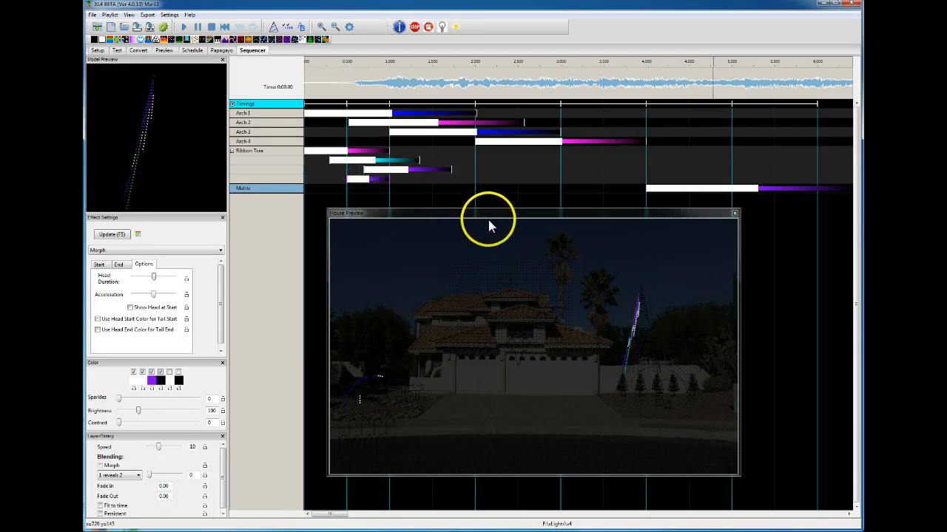
drag(386, 179, 513, 179)
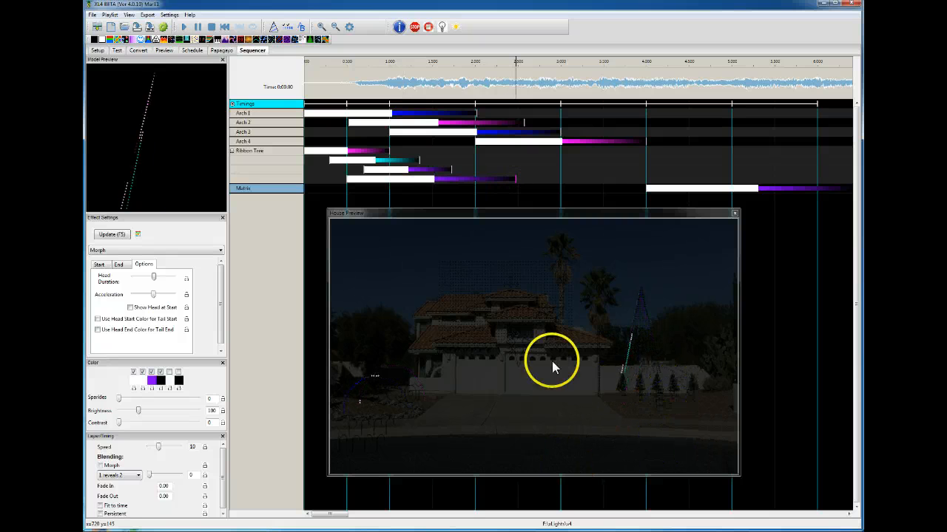
click(374, 181)
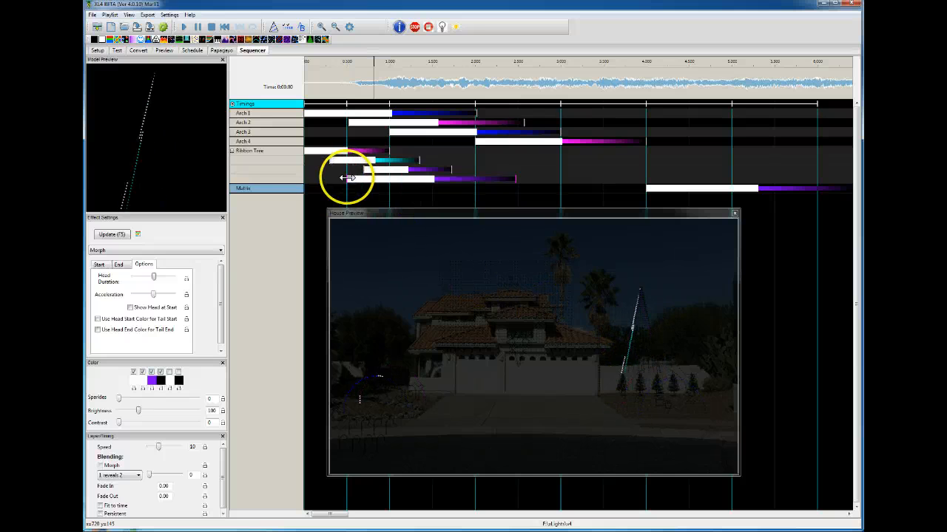
drag(346, 179, 431, 179)
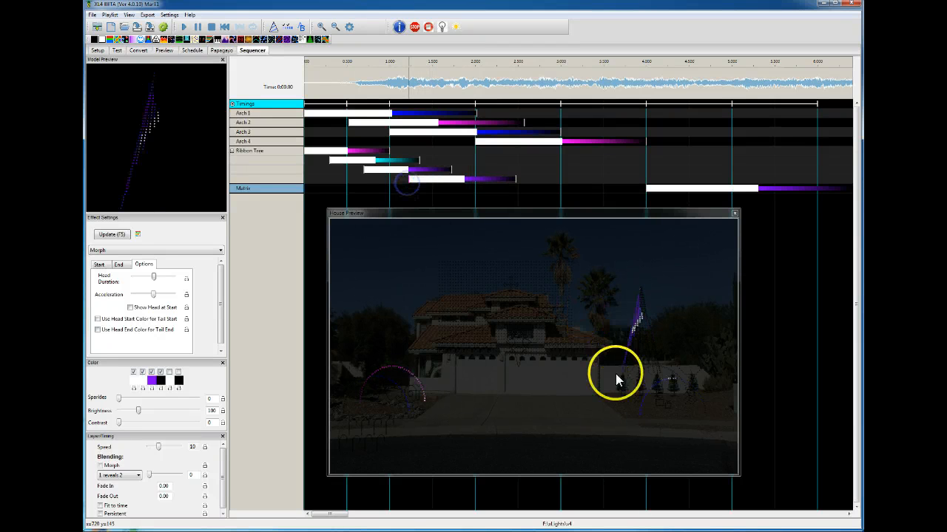